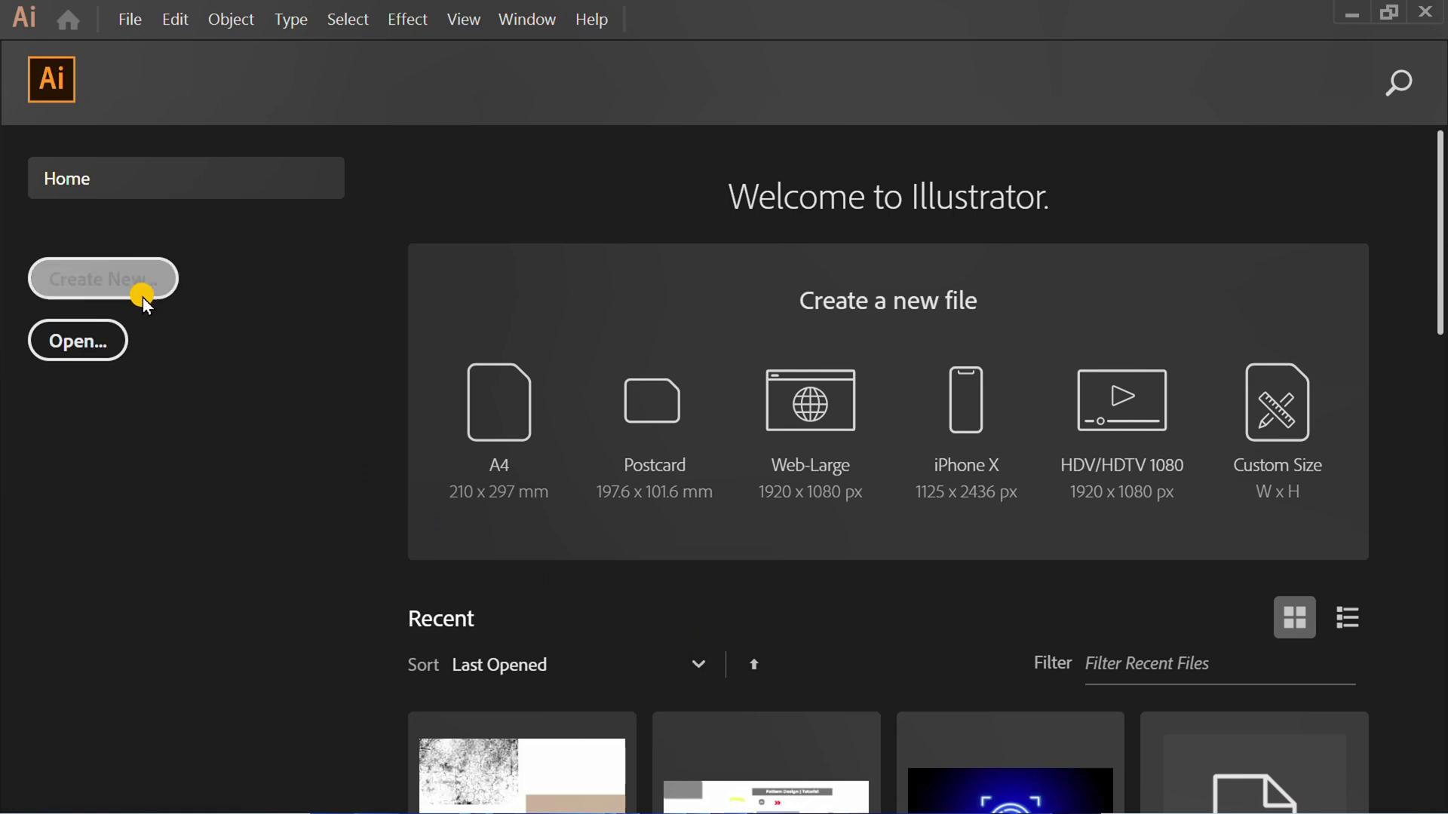
# Create a new blank document with a 1280 pt wide by 720 pt high artboard.
pyautogui.click(124, 280)
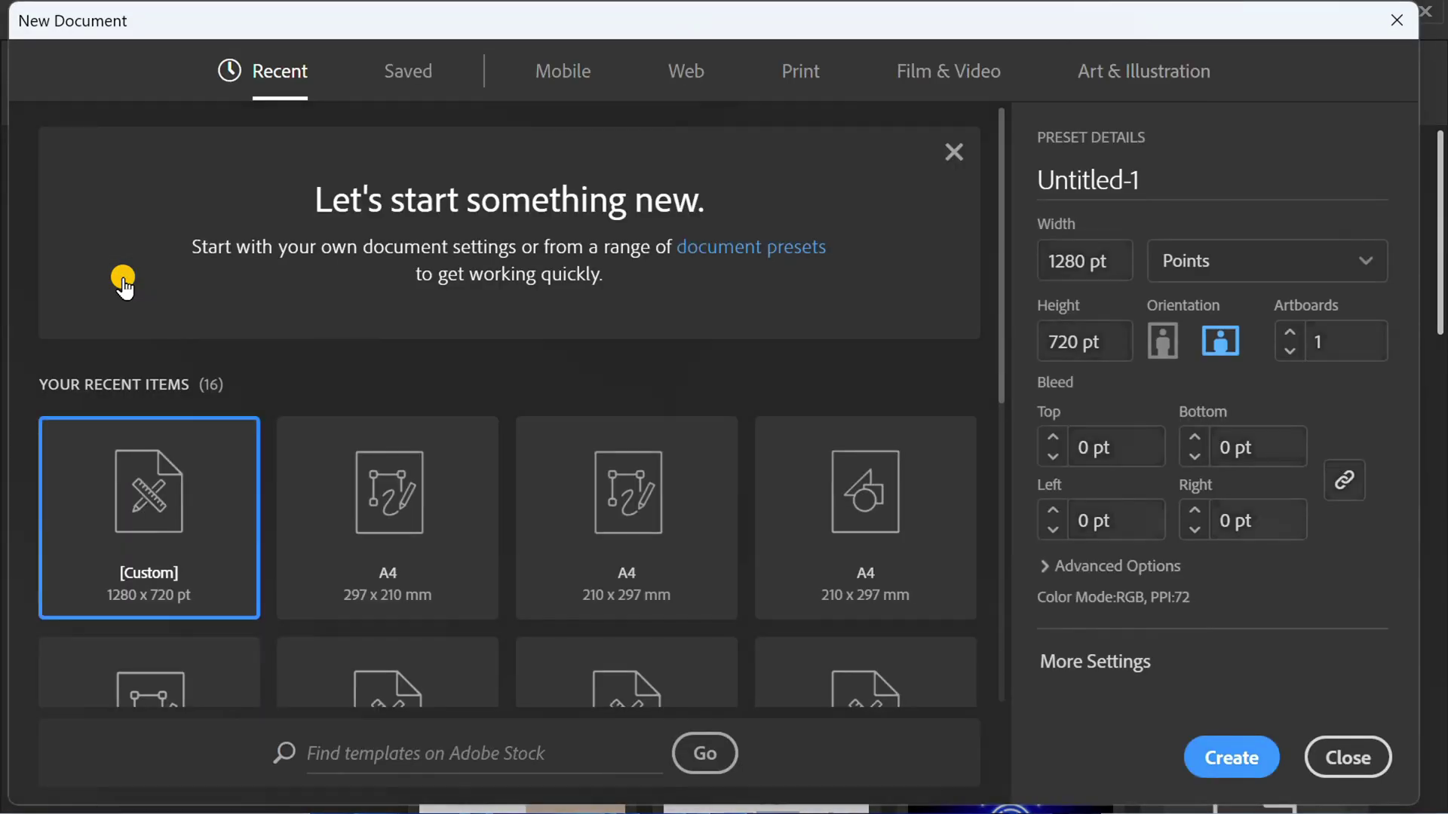
pyautogui.click(1115, 261)
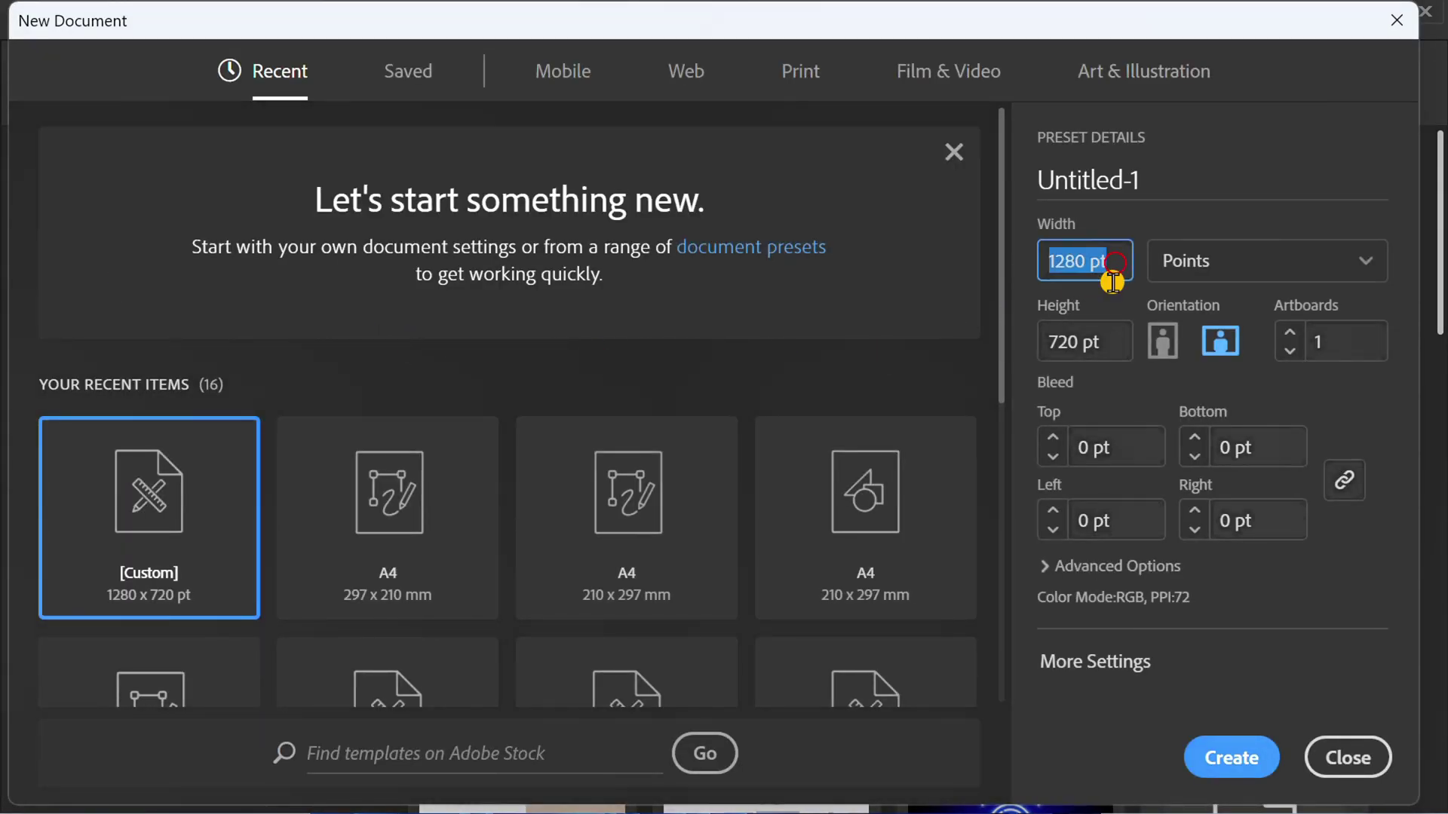
pyautogui.click(1116, 345)
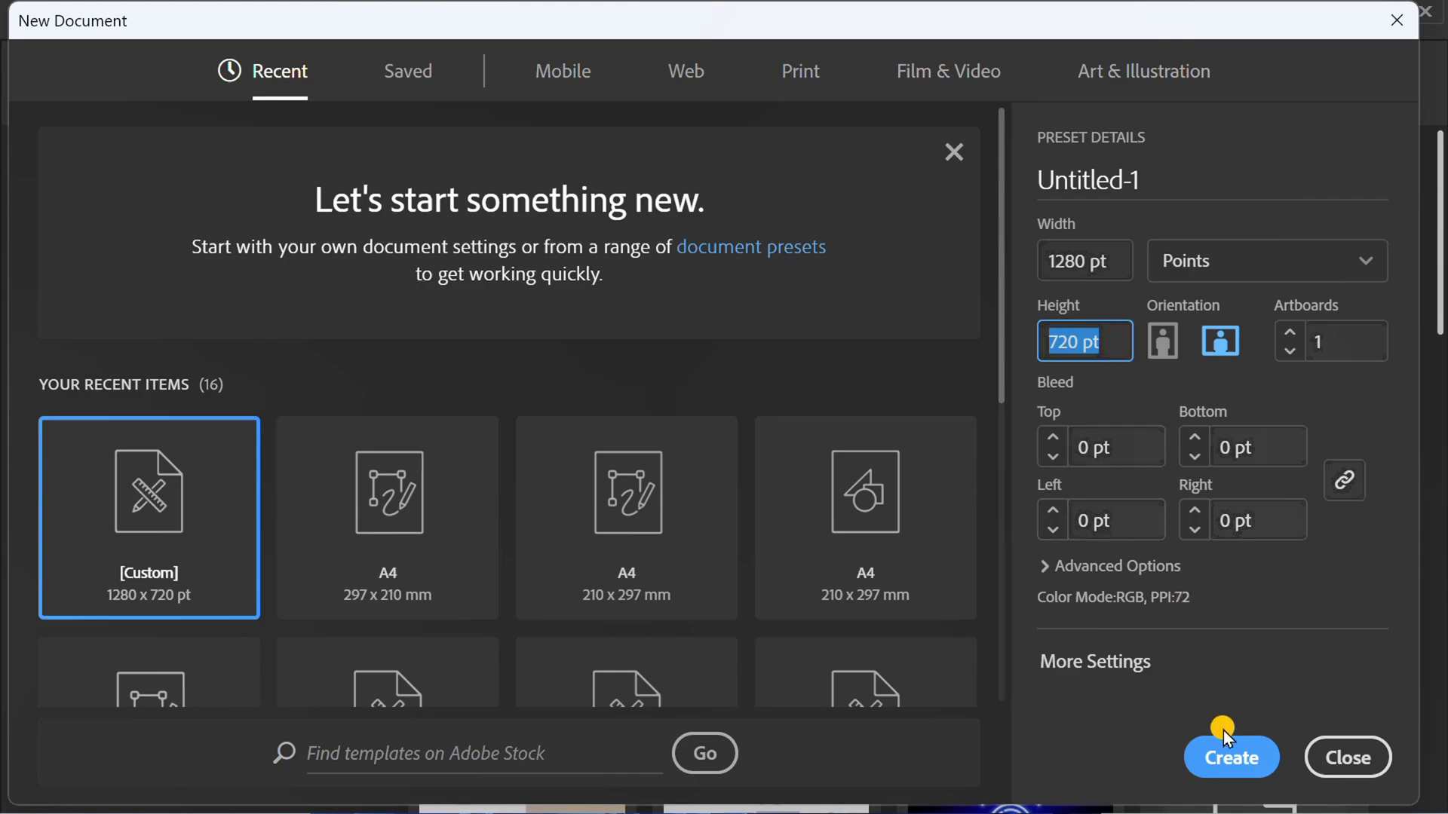
pyautogui.click(1239, 760)
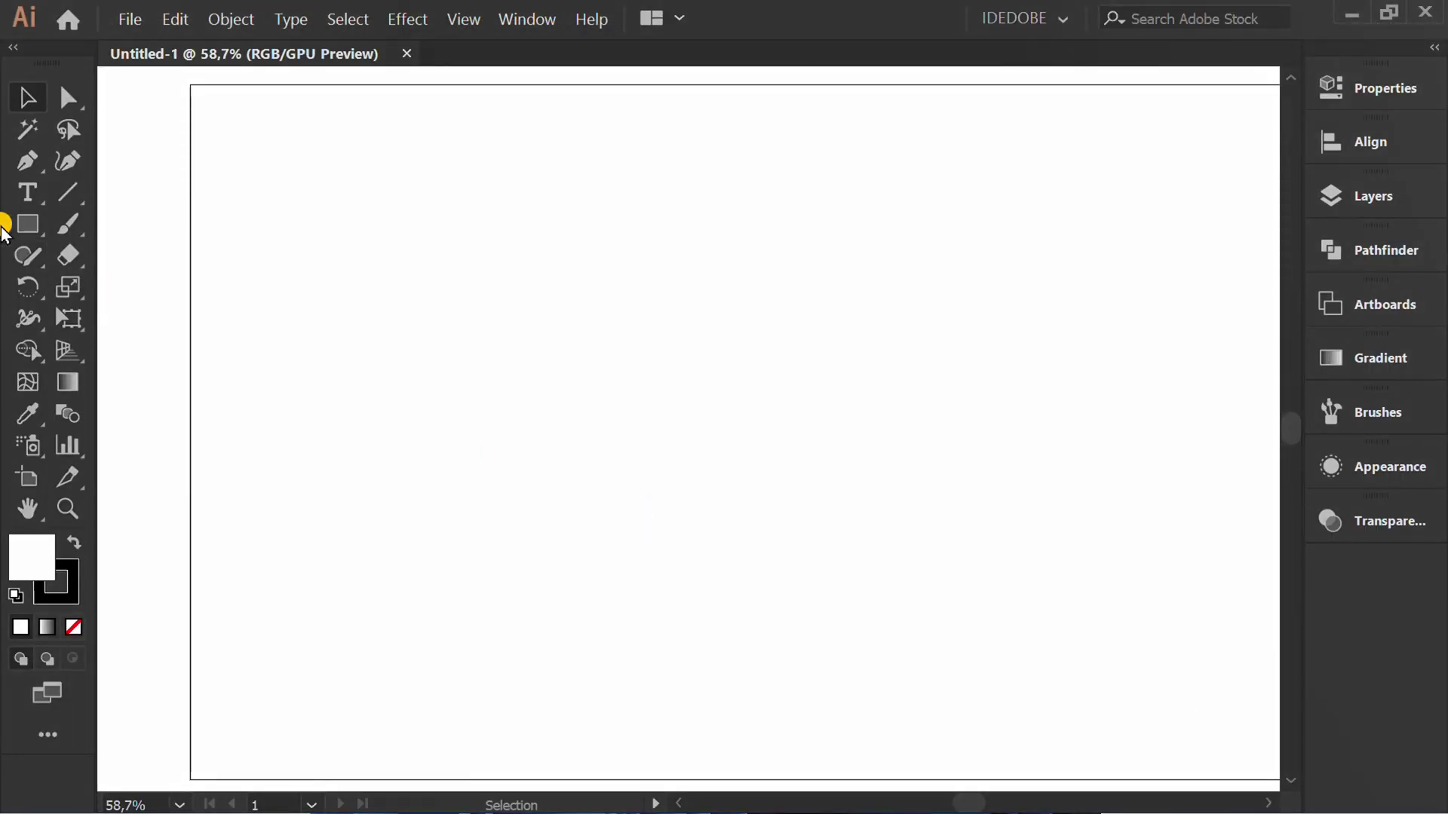
# Draw a wide 450 × 131.25 pt rectangle and Alt+Shift-drag a copy directly beneath it.
pyautogui.moveTo(34, 219); pyautogui.dragTo(141, 221)
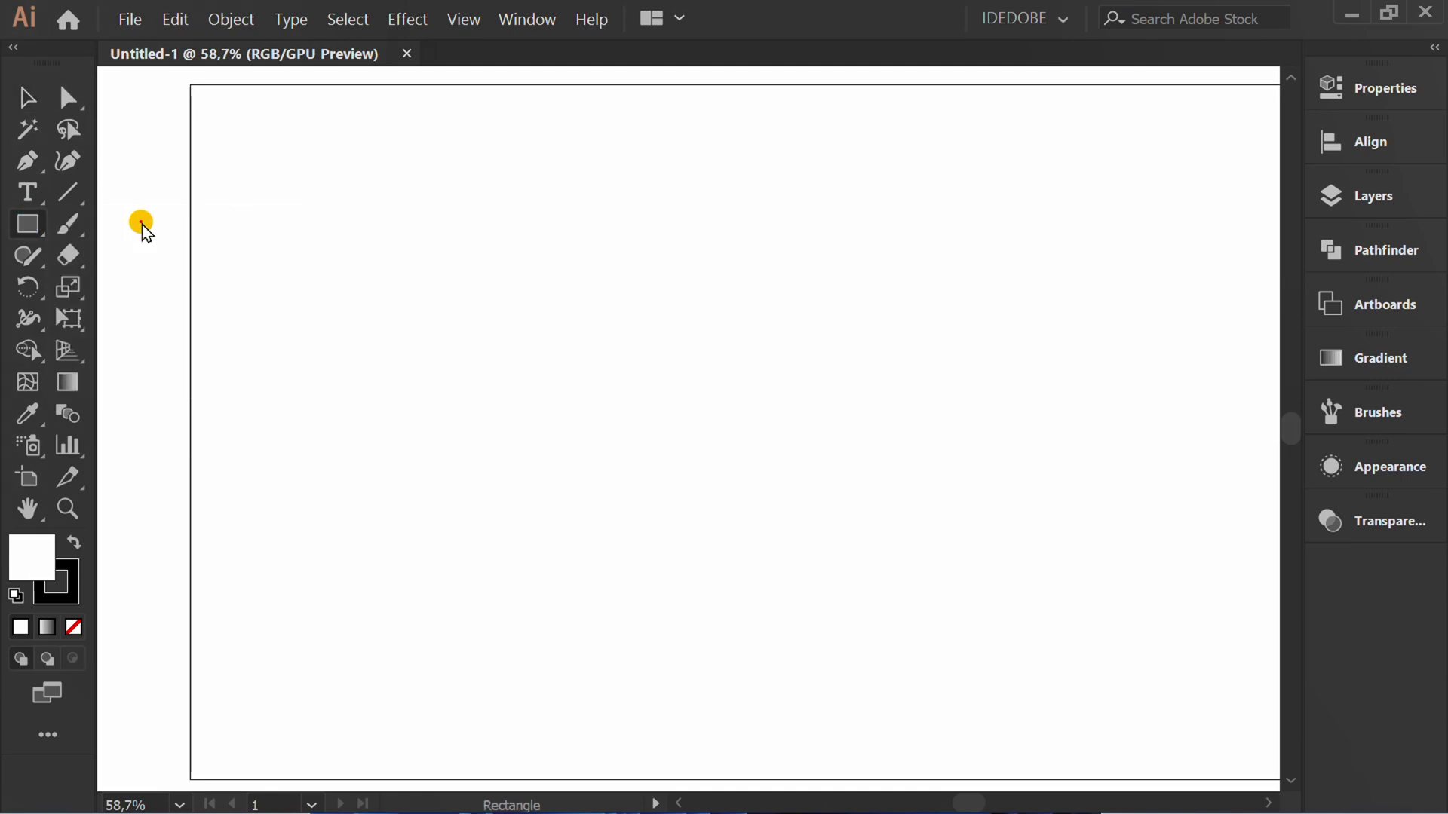
pyautogui.moveTo(349, 236); pyautogui.dragTo(784, 363)
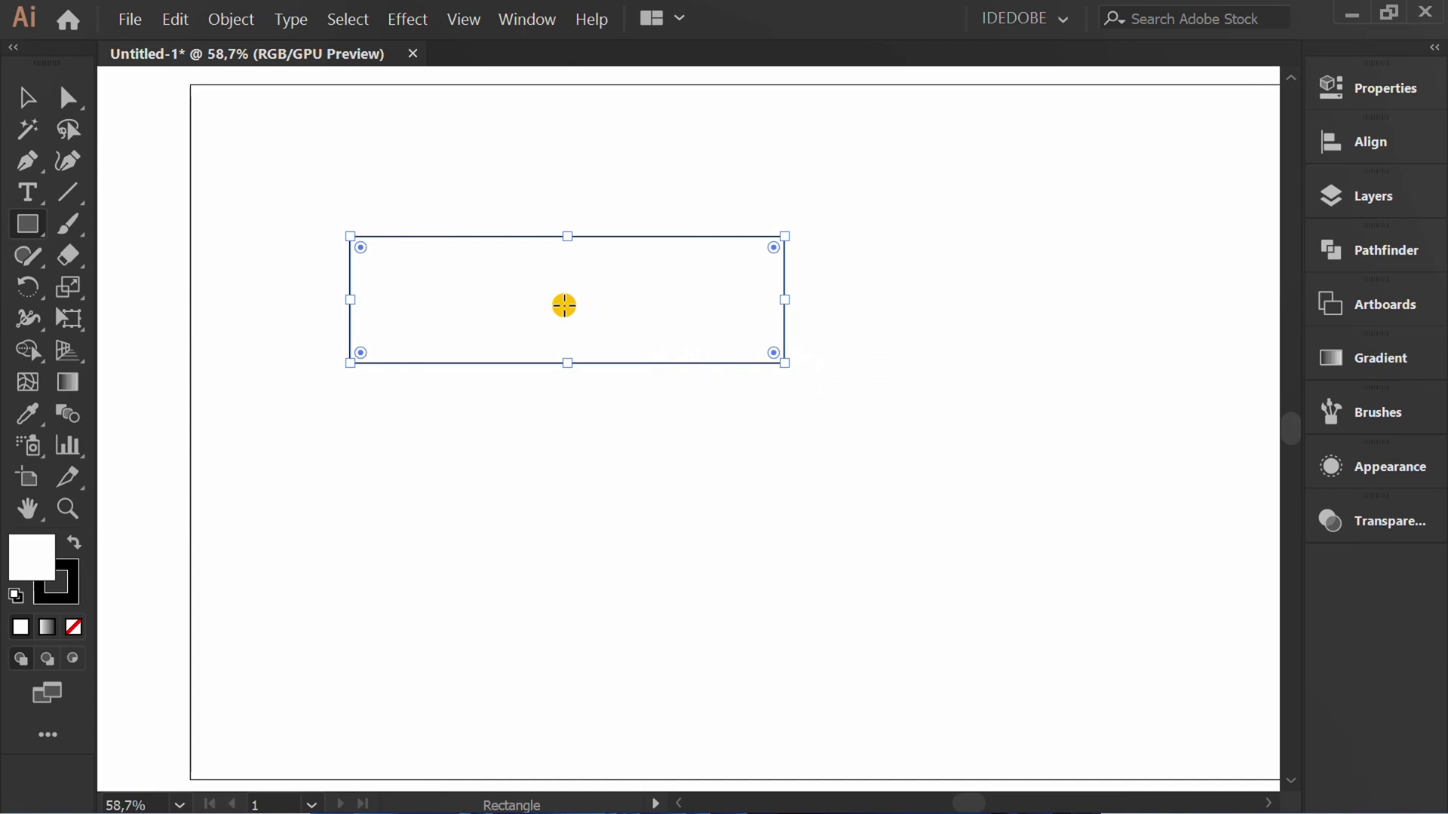
pyautogui.moveTo(565, 305); pyautogui.dragTo(575, 425)
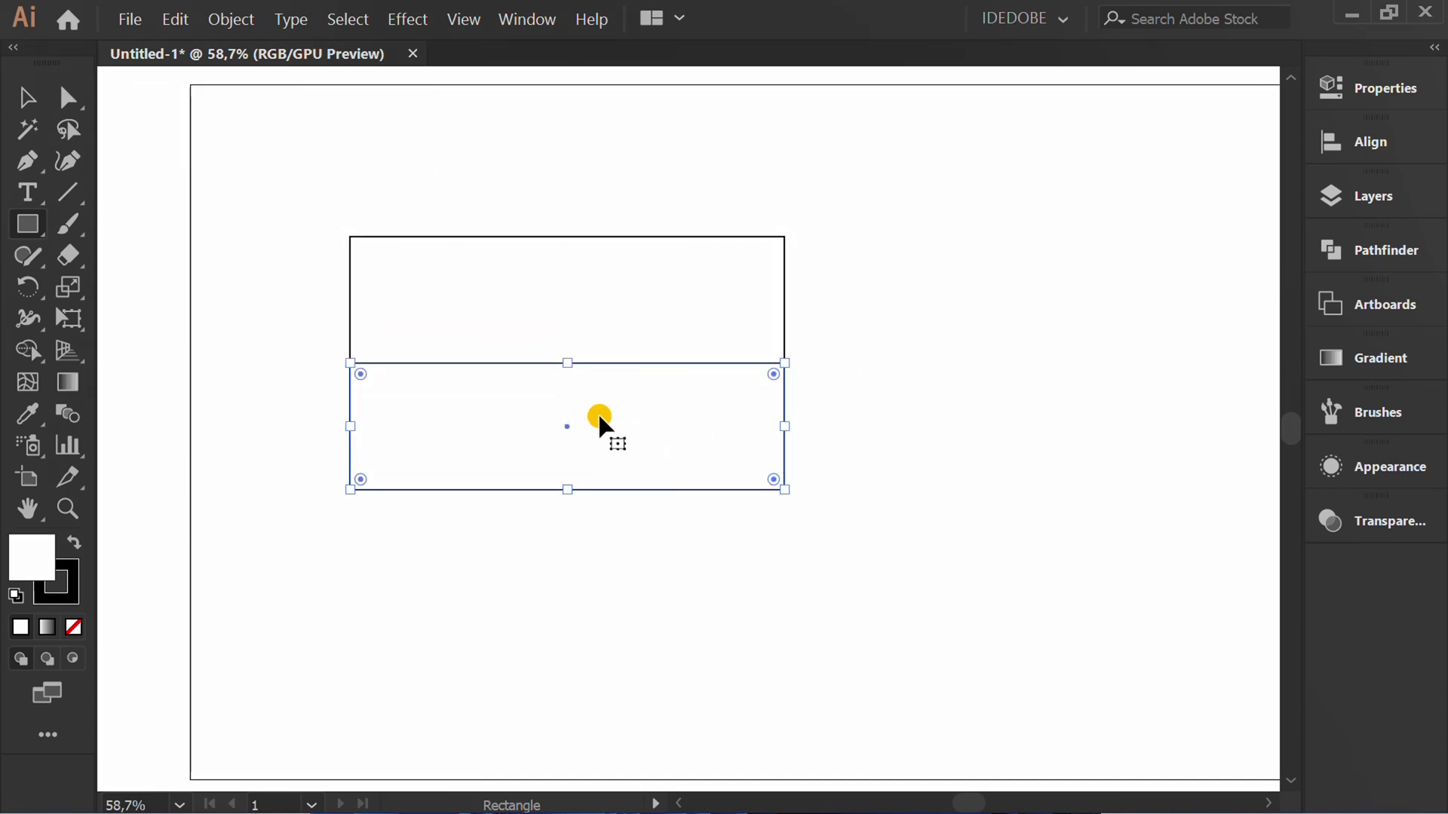
# Fill the top rectangle red from the Properties fill swatches.
pyautogui.press('v')
pyautogui.moveTo(754, 260); pyautogui.dragTo(774, 270)
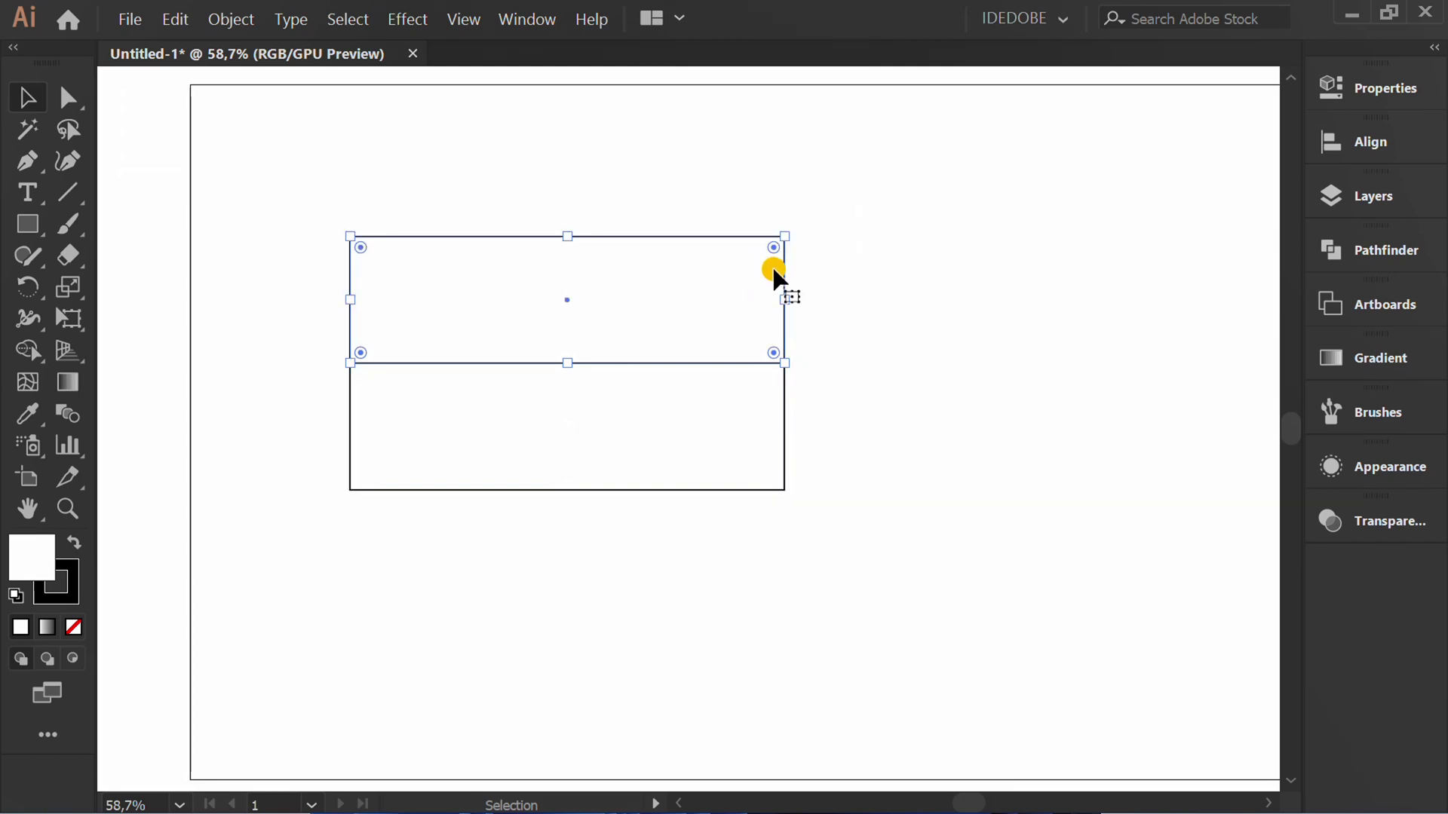
pyautogui.click(1361, 98)
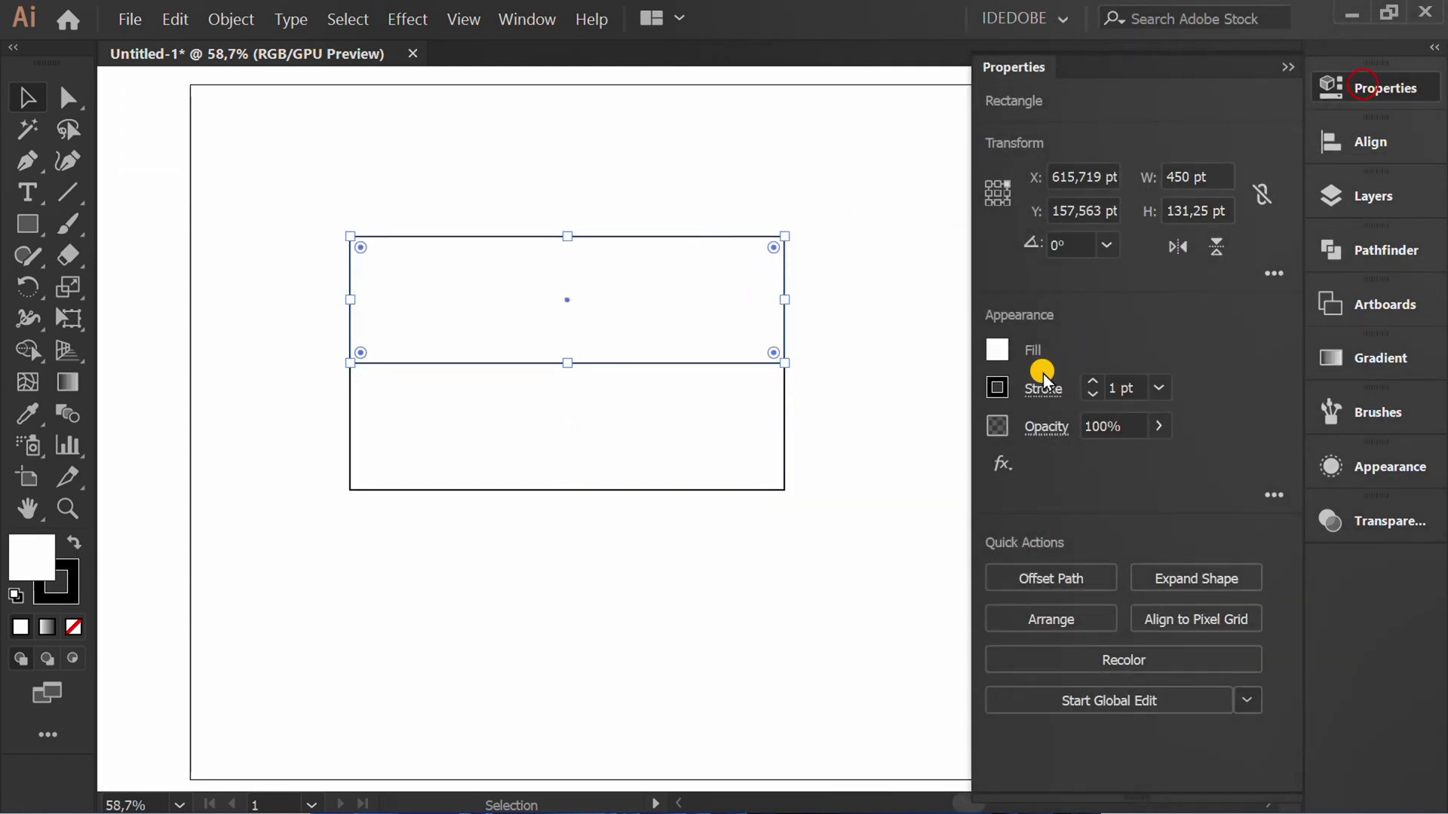
pyautogui.click(1002, 350)
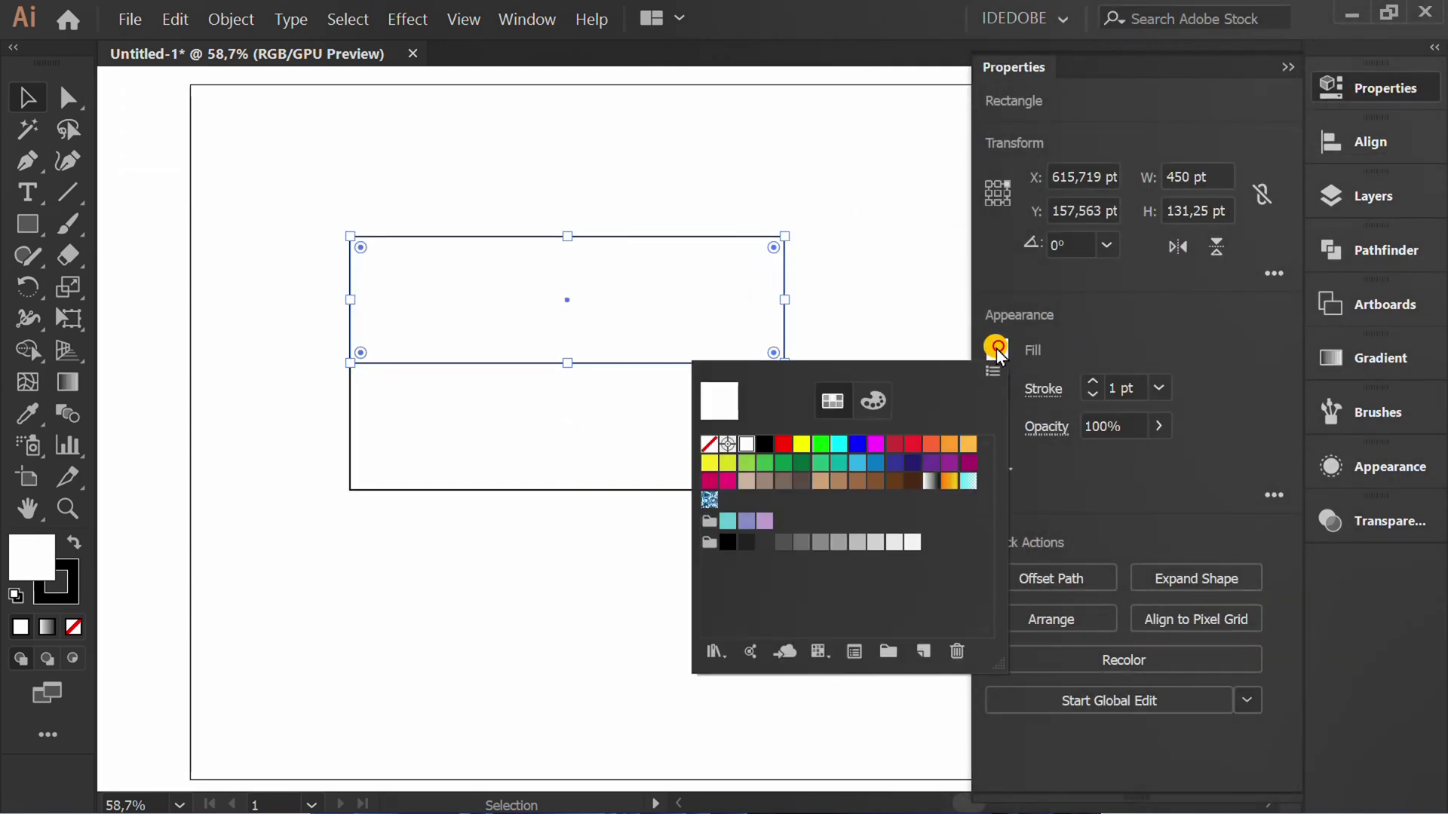
pyautogui.click(909, 447)
pyautogui.click(549, 594)
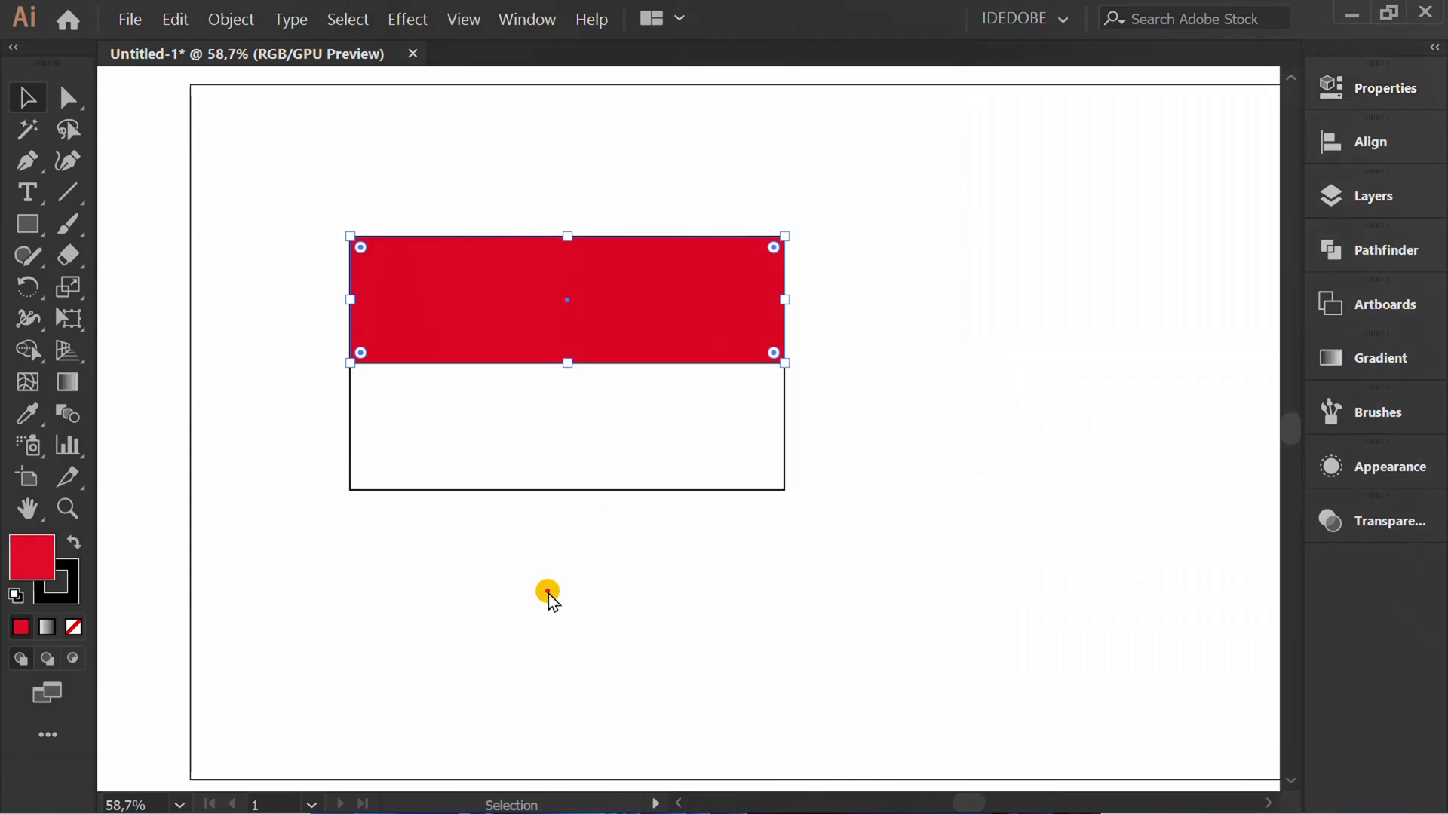
pyautogui.press('v')
pyautogui.click(656, 566)
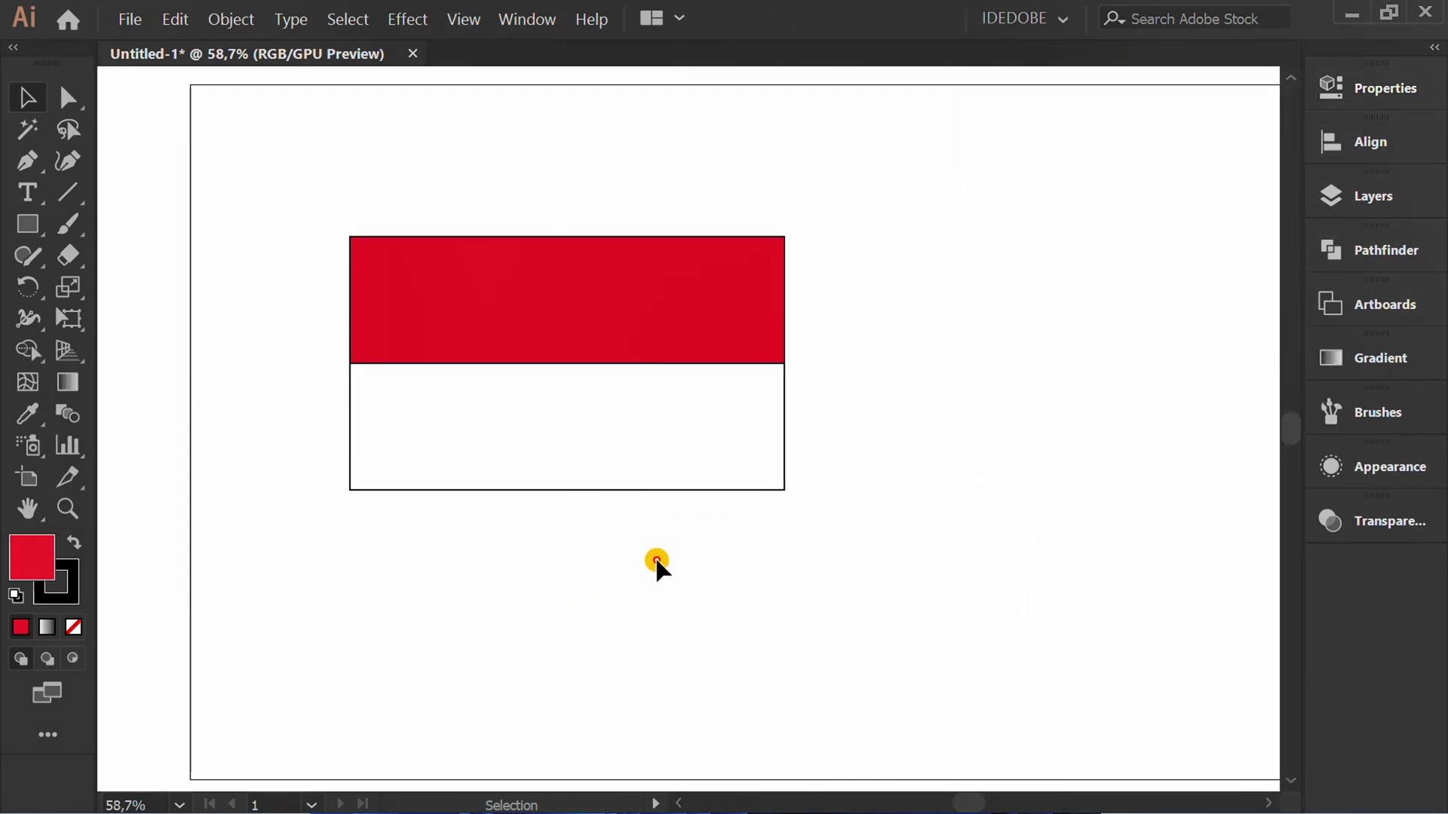
pyautogui.click(771, 487)
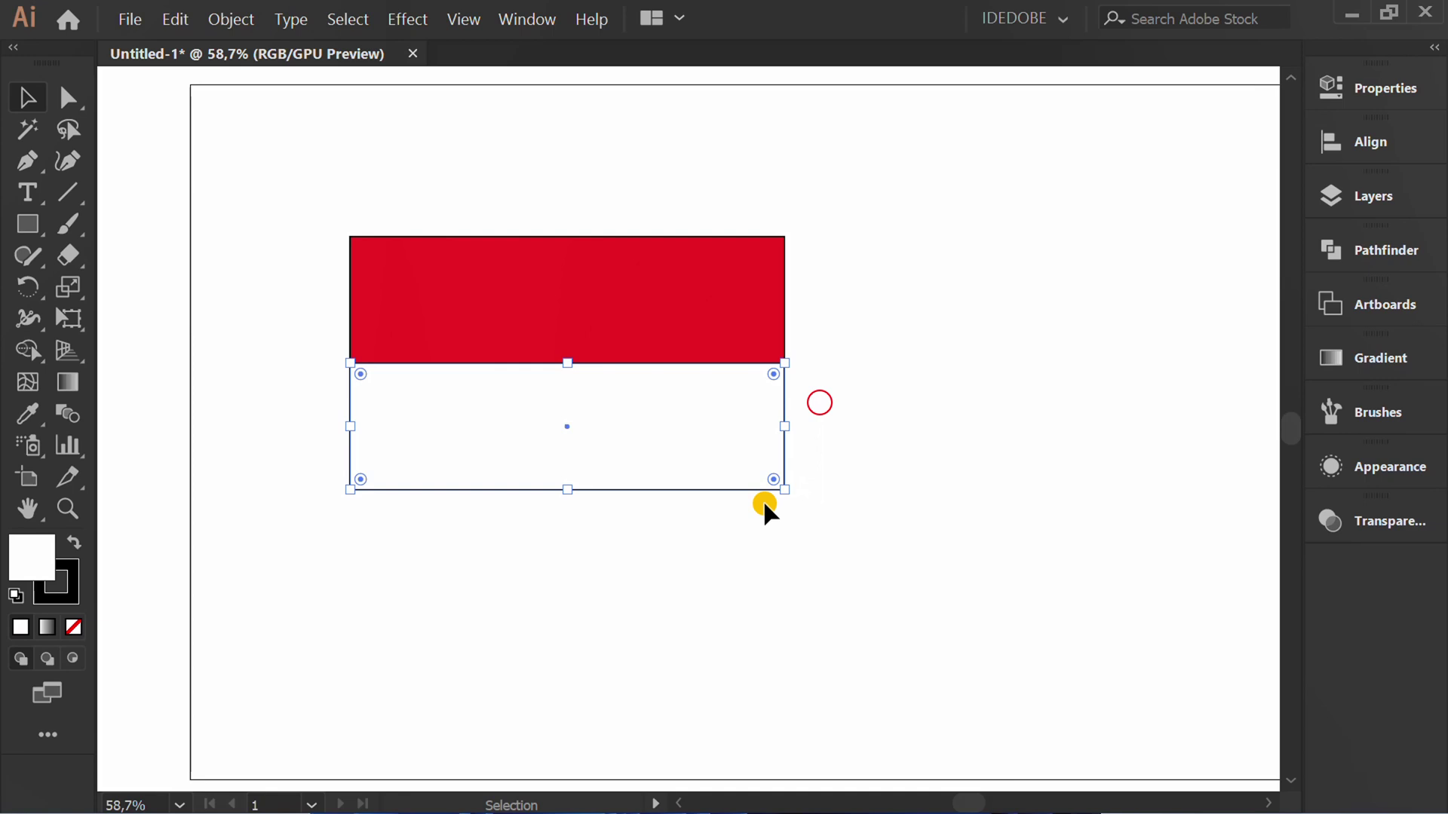
# Select both flag rectangles and remove their stroke outlines.
pyautogui.click(717, 537)
pyautogui.moveTo(708, 387); pyautogui.dragTo(286, 560)
pyautogui.press('x')
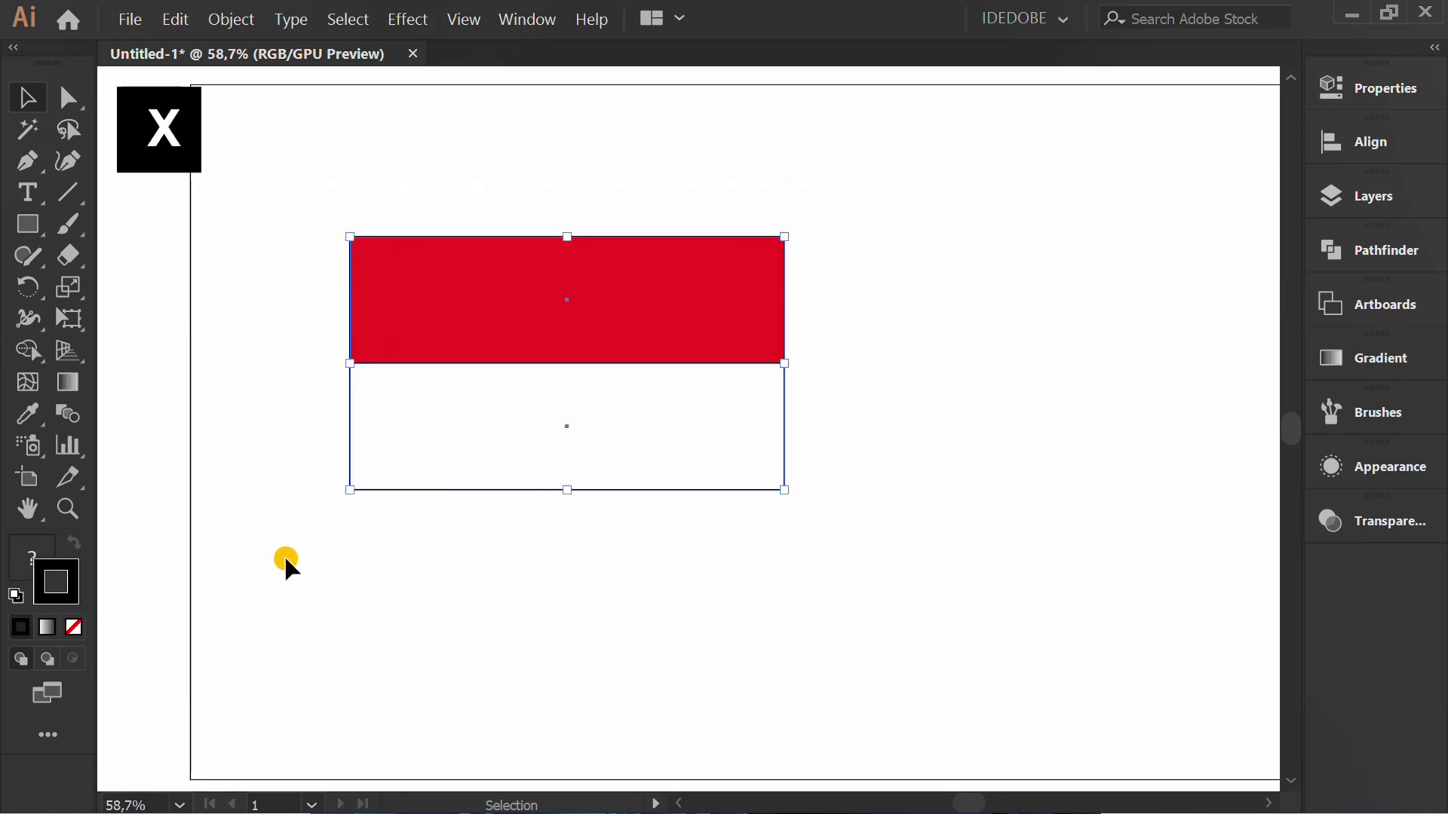
pyautogui.press('/')
pyautogui.press('x')
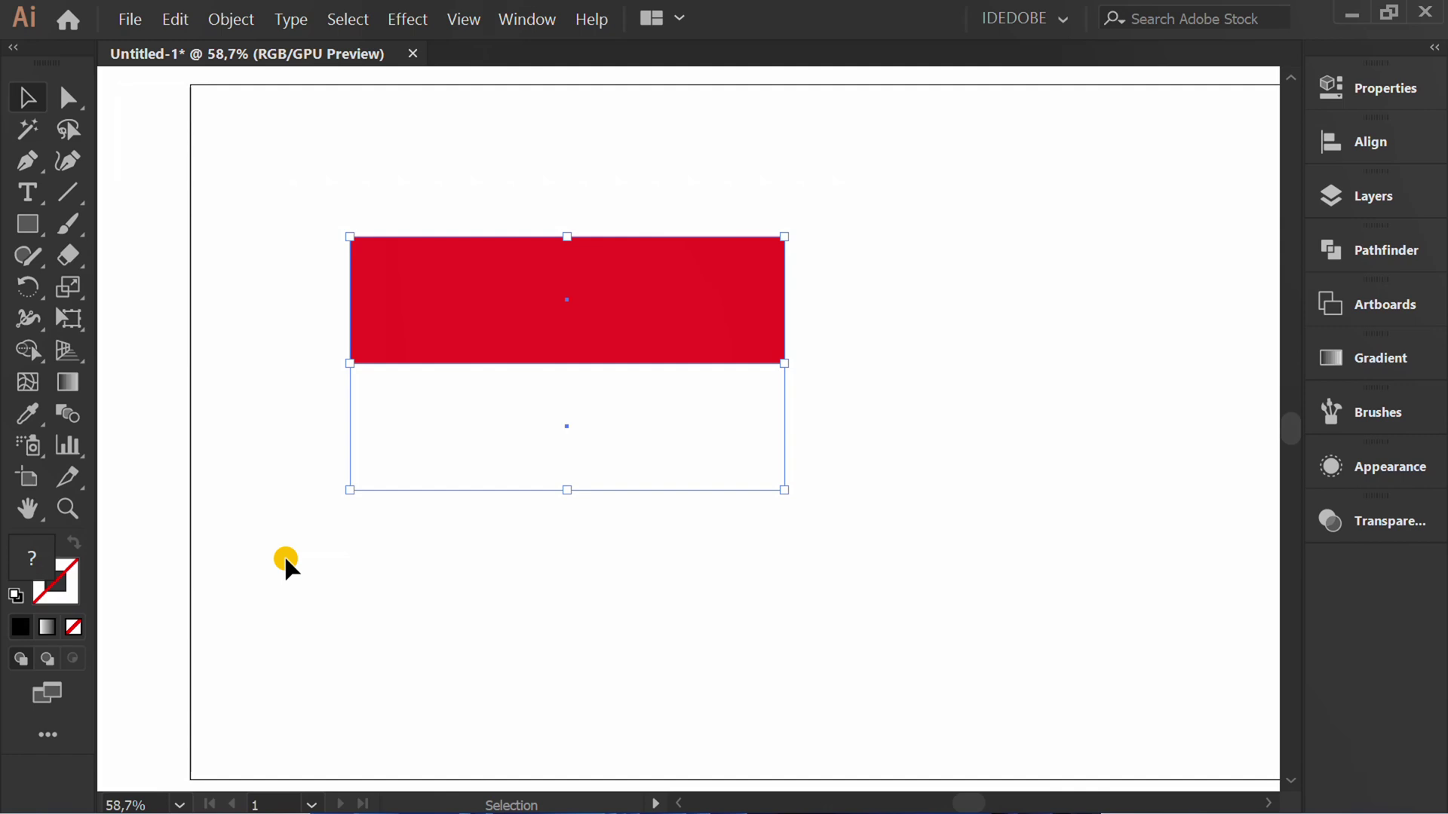
# Group the two rectangles into one flag and move it left of the artboard.
pyautogui.rightClick(433, 305)
pyautogui.click(562, 462)
pyautogui.click(518, 573)
pyautogui.scroll(1, 519, 573)
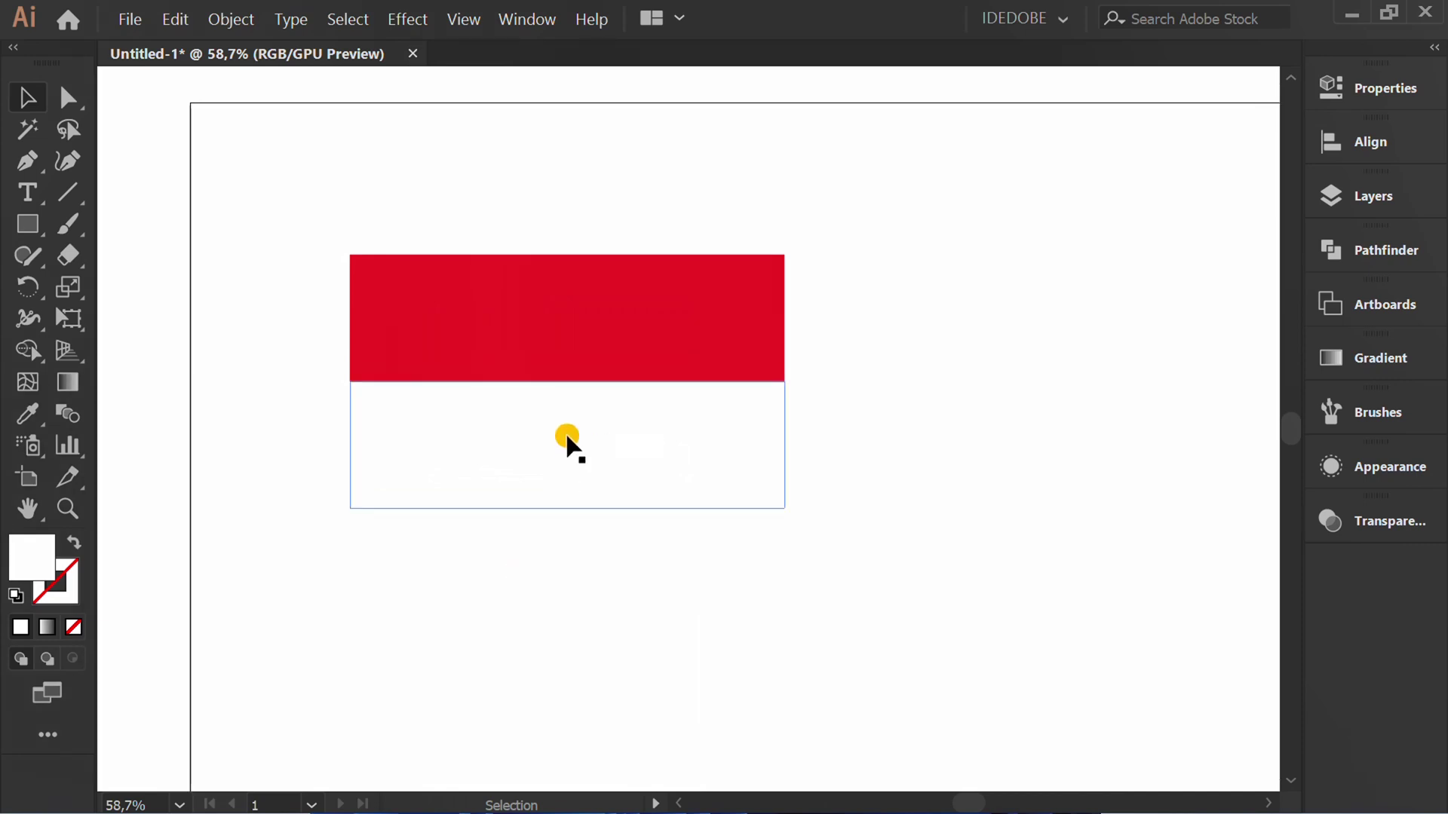
pyautogui.scroll(-3, 567, 437)
pyautogui.moveTo(591, 424); pyautogui.dragTo(314, 364)
pyautogui.click(339, 494)
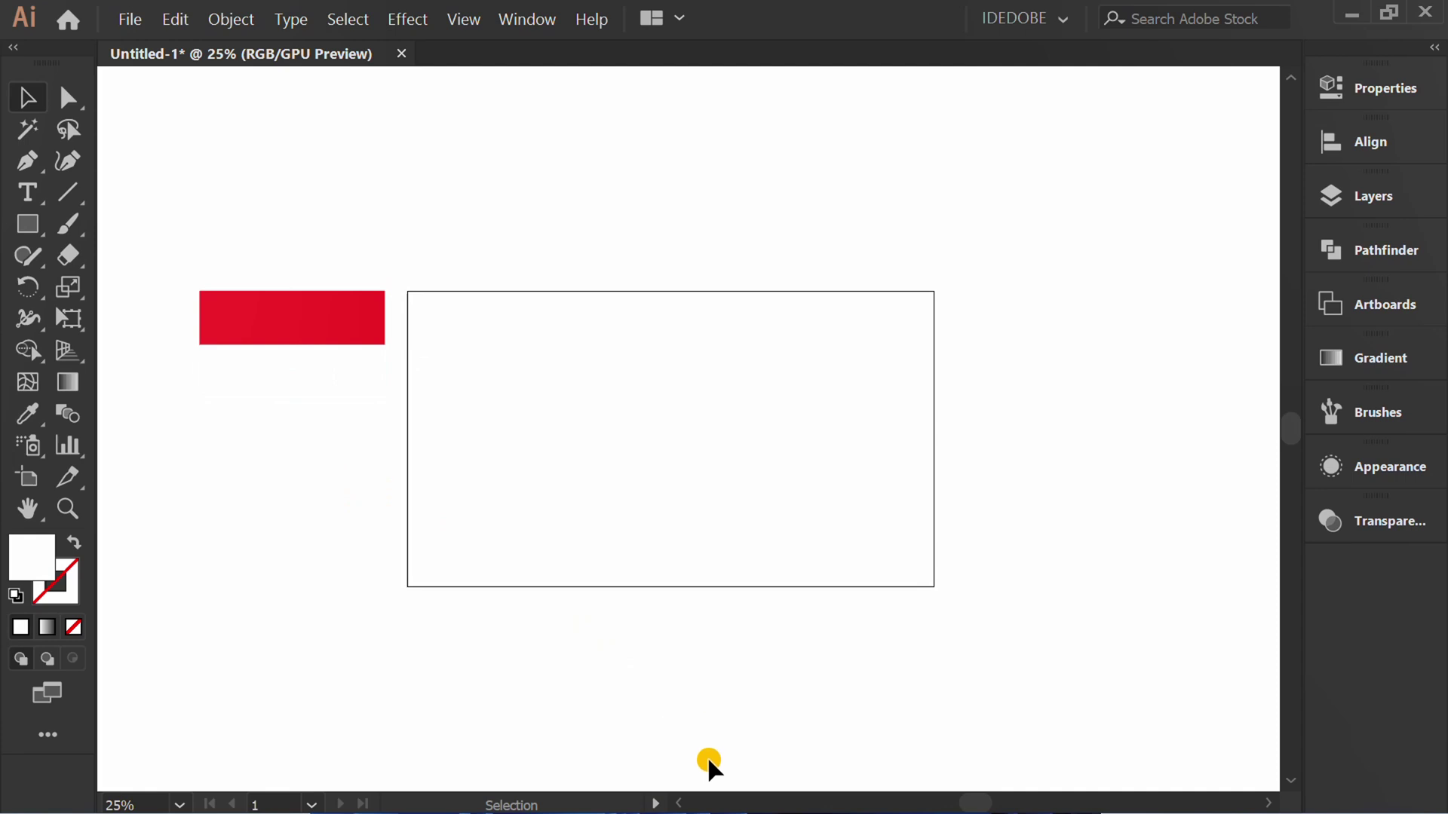
# Search Freepik for 'brush' and open the dark brush-stroke banner background image.
pyautogui.click(766, 760)
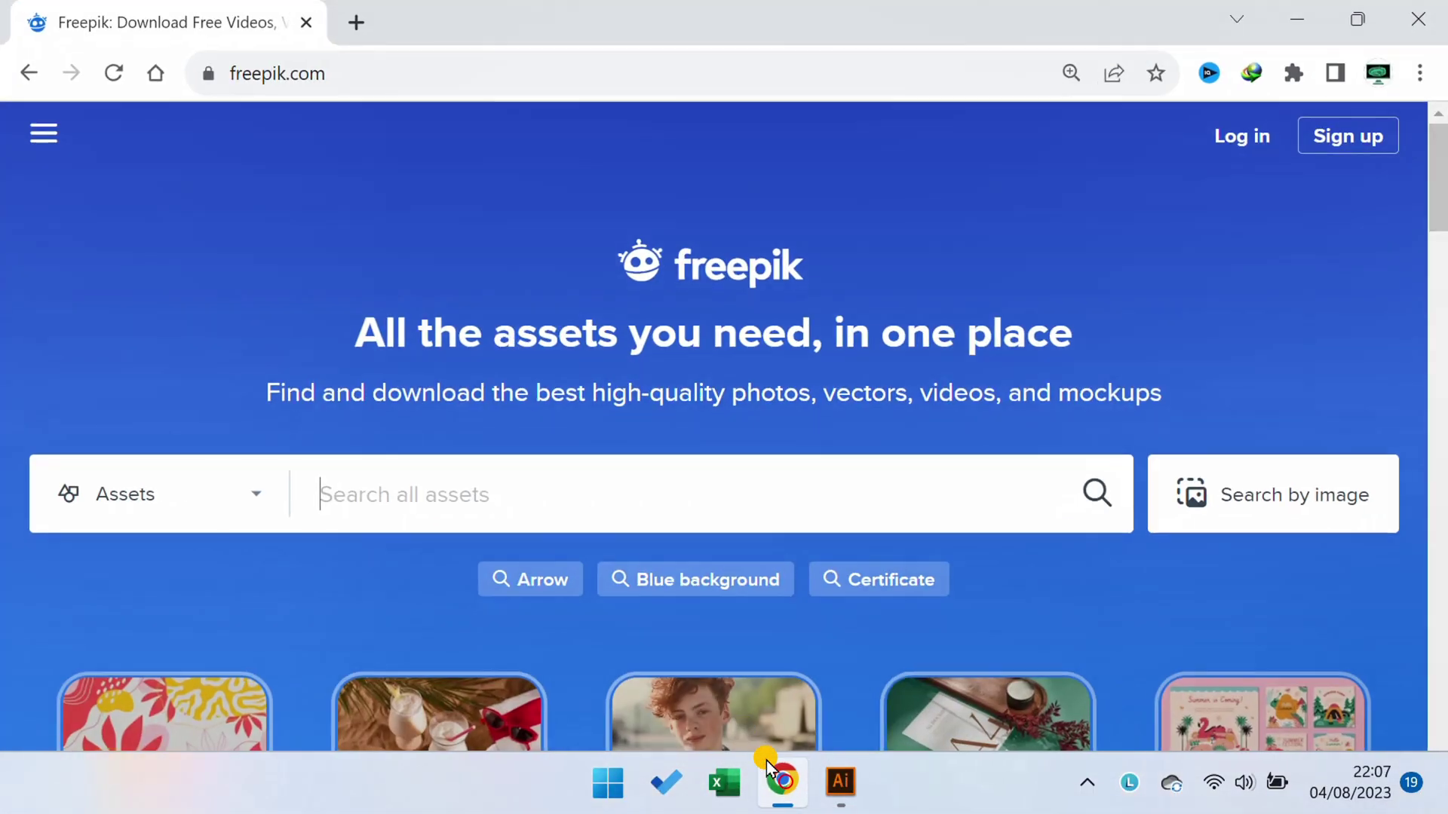
pyautogui.click(553, 497)
pyautogui.write('brush')
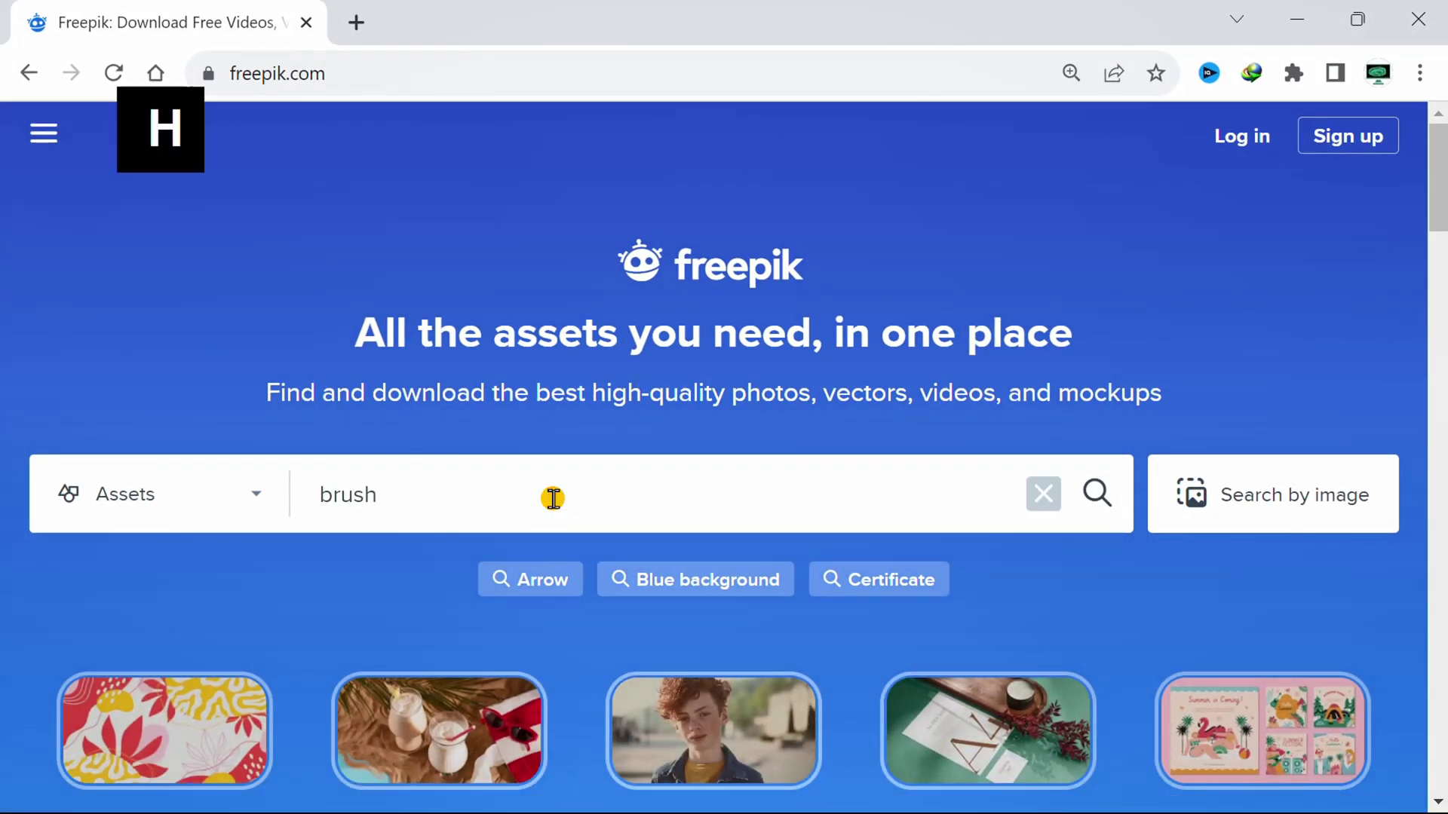
pyautogui.press('Return')
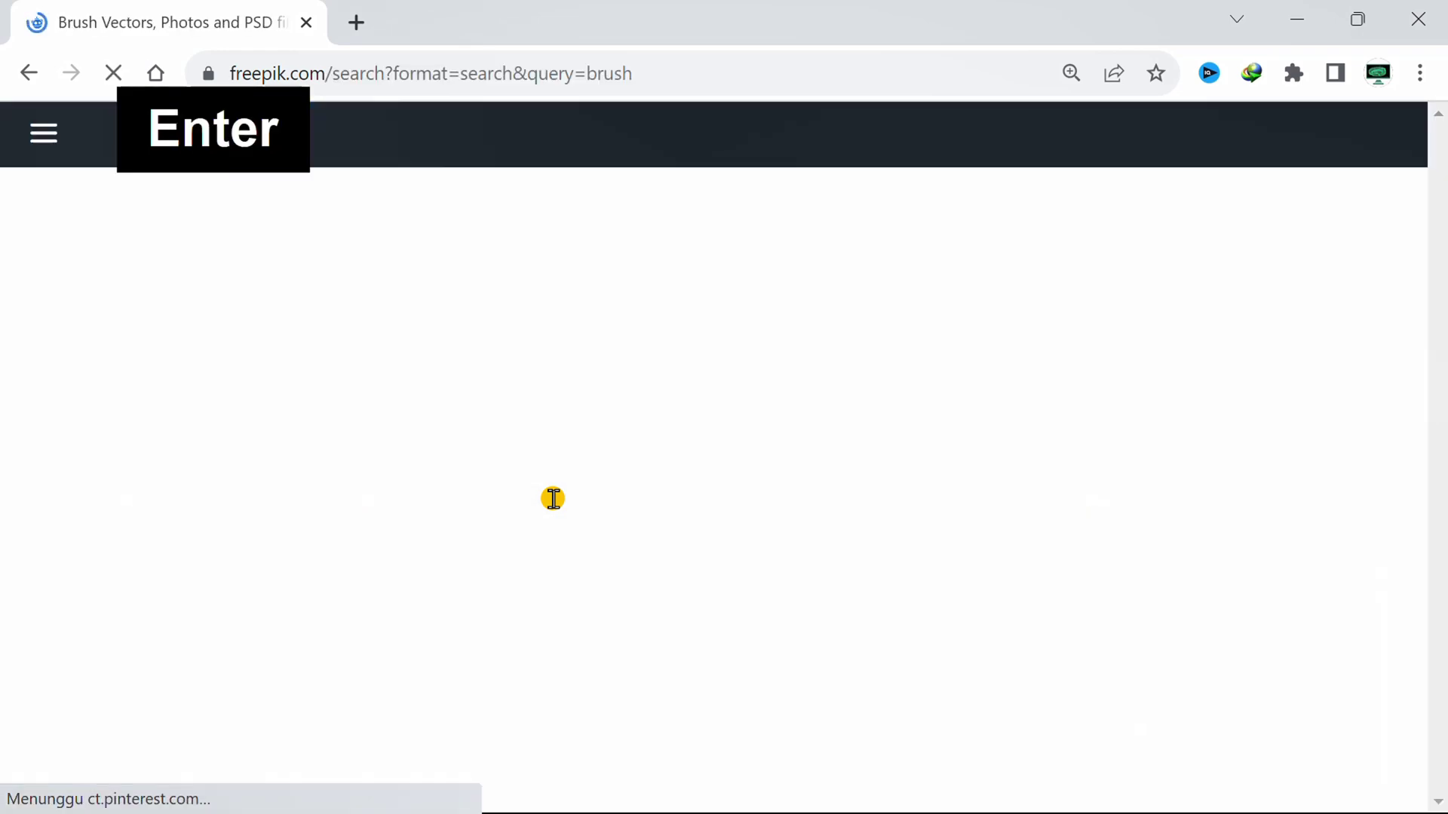
pyautogui.scroll(-3, 757, 373)
pyautogui.scroll(-15, 757, 372)
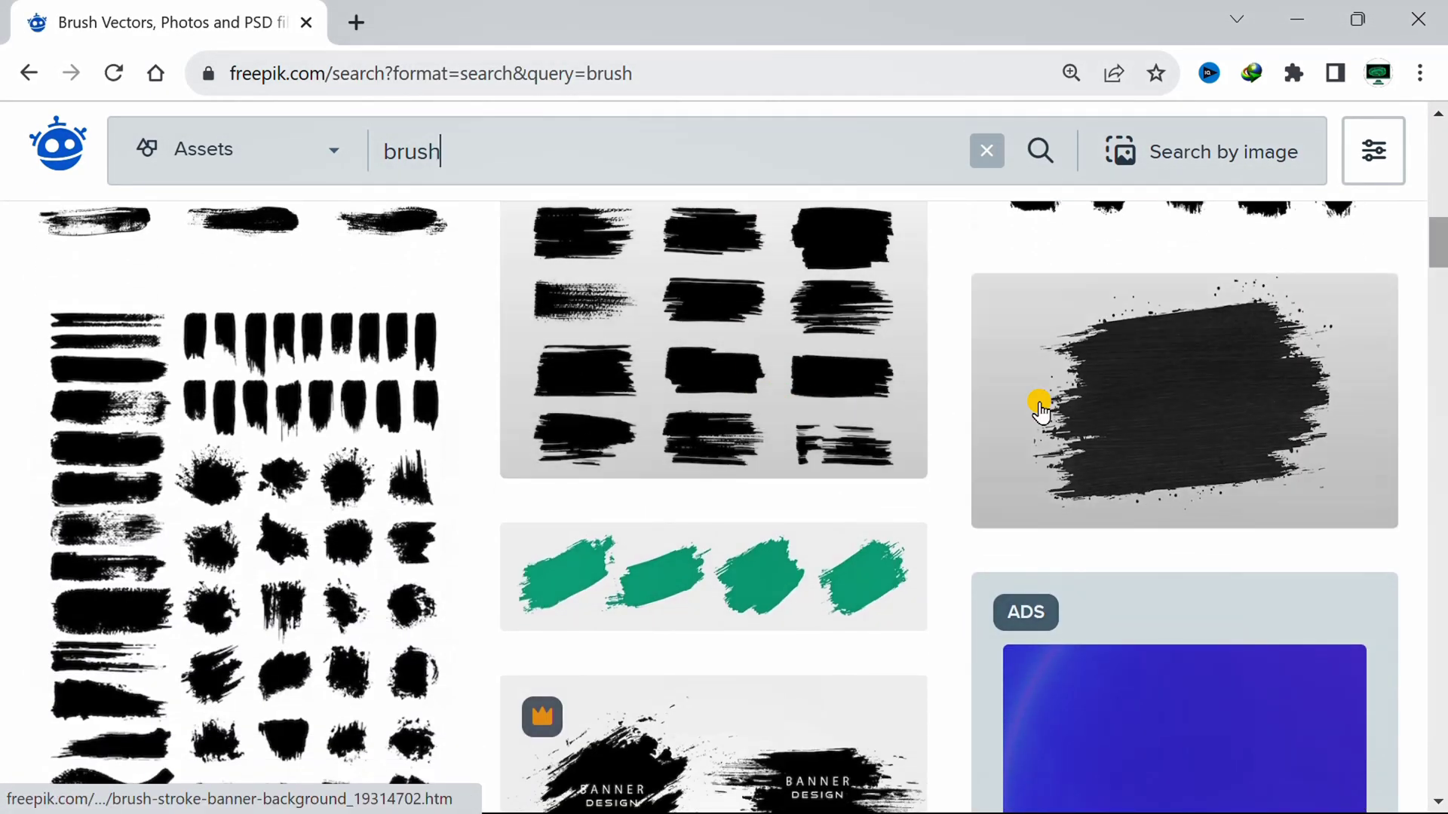
pyautogui.click(1208, 392)
# Download the Small 1000 × 598 px version of the brush-stroke image.
pyautogui.scroll(-5, 1201, 395)
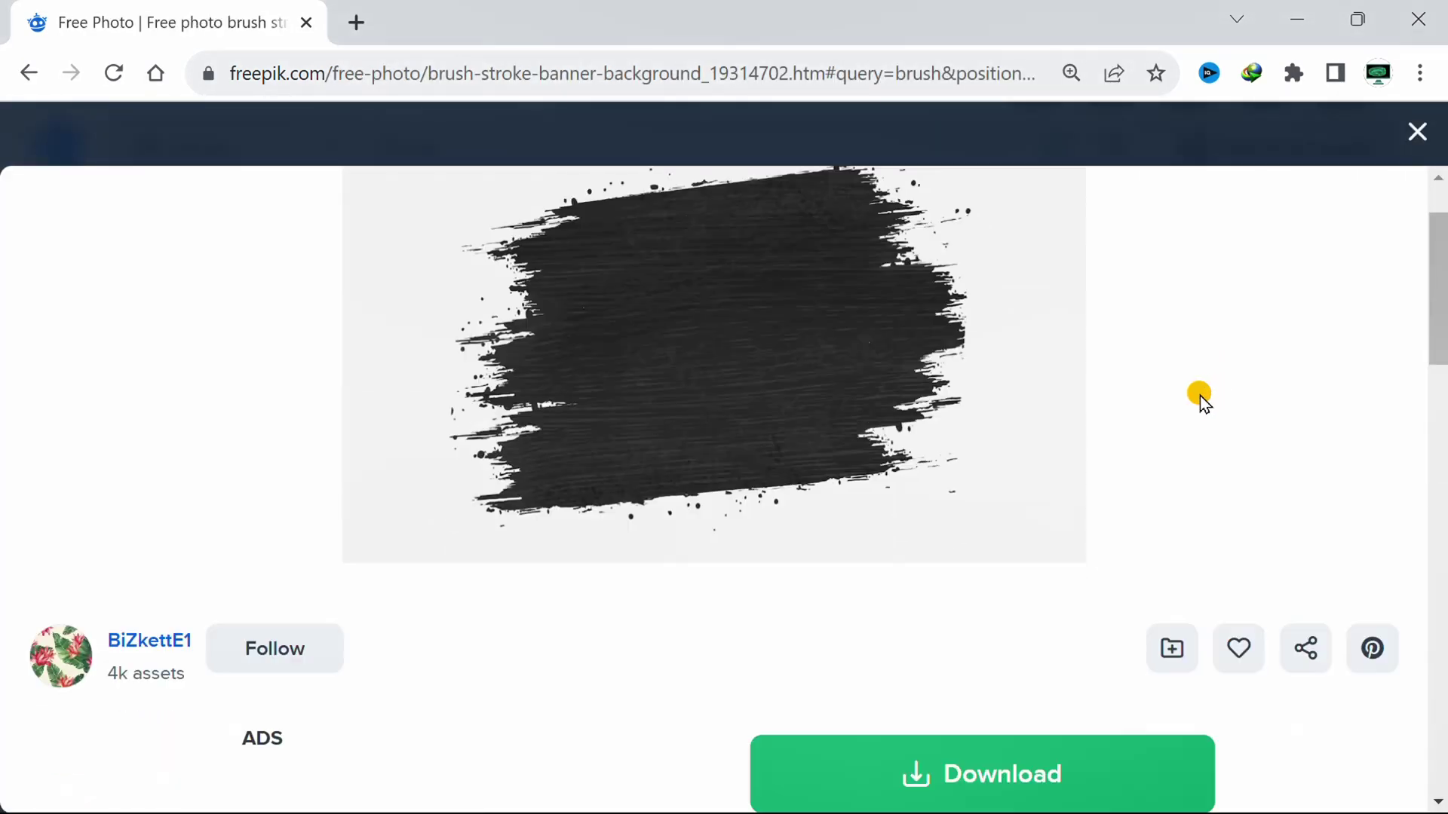
pyautogui.click(1089, 456)
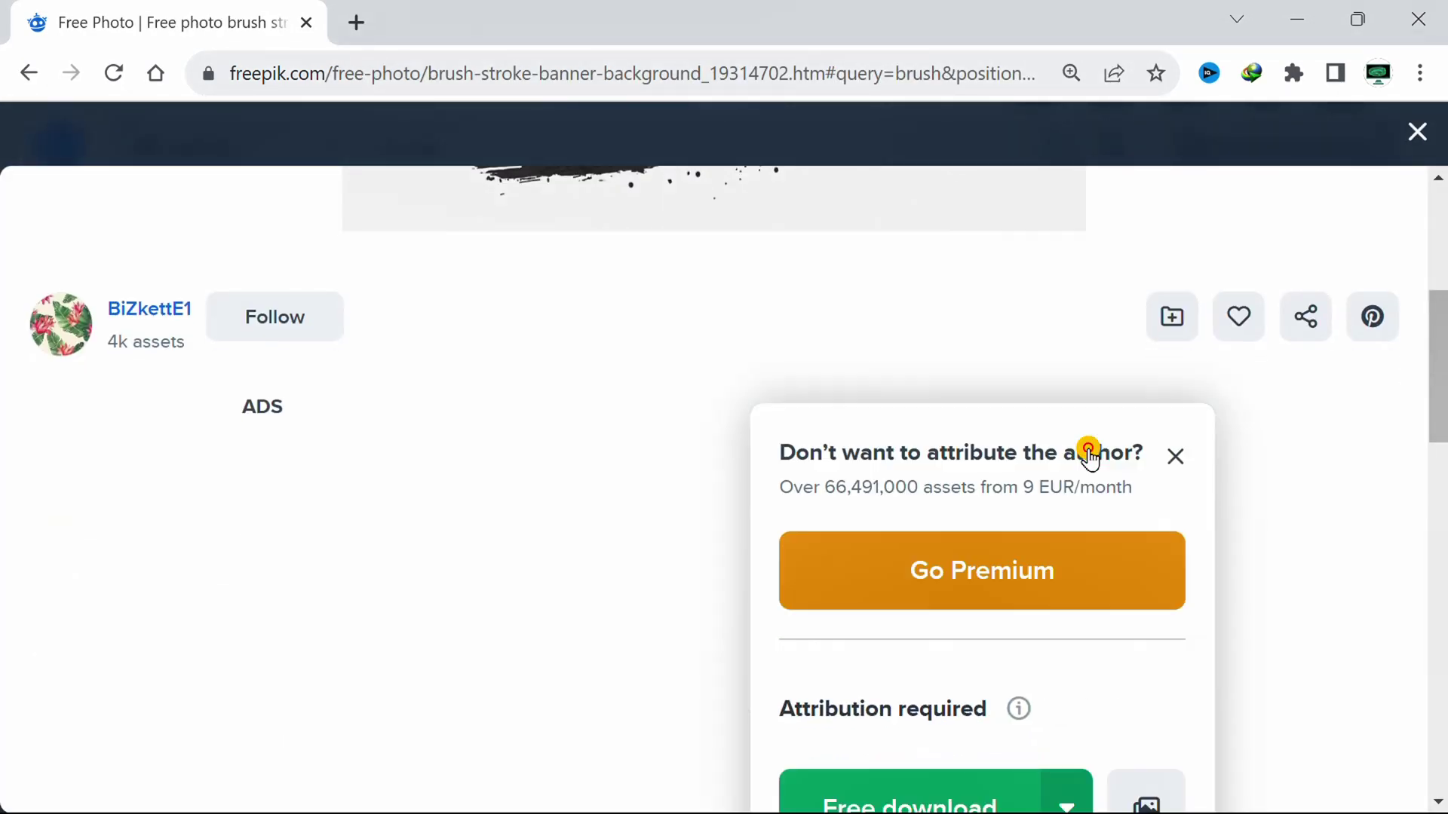
pyautogui.scroll(-5, 1073, 462)
pyautogui.click(1070, 381)
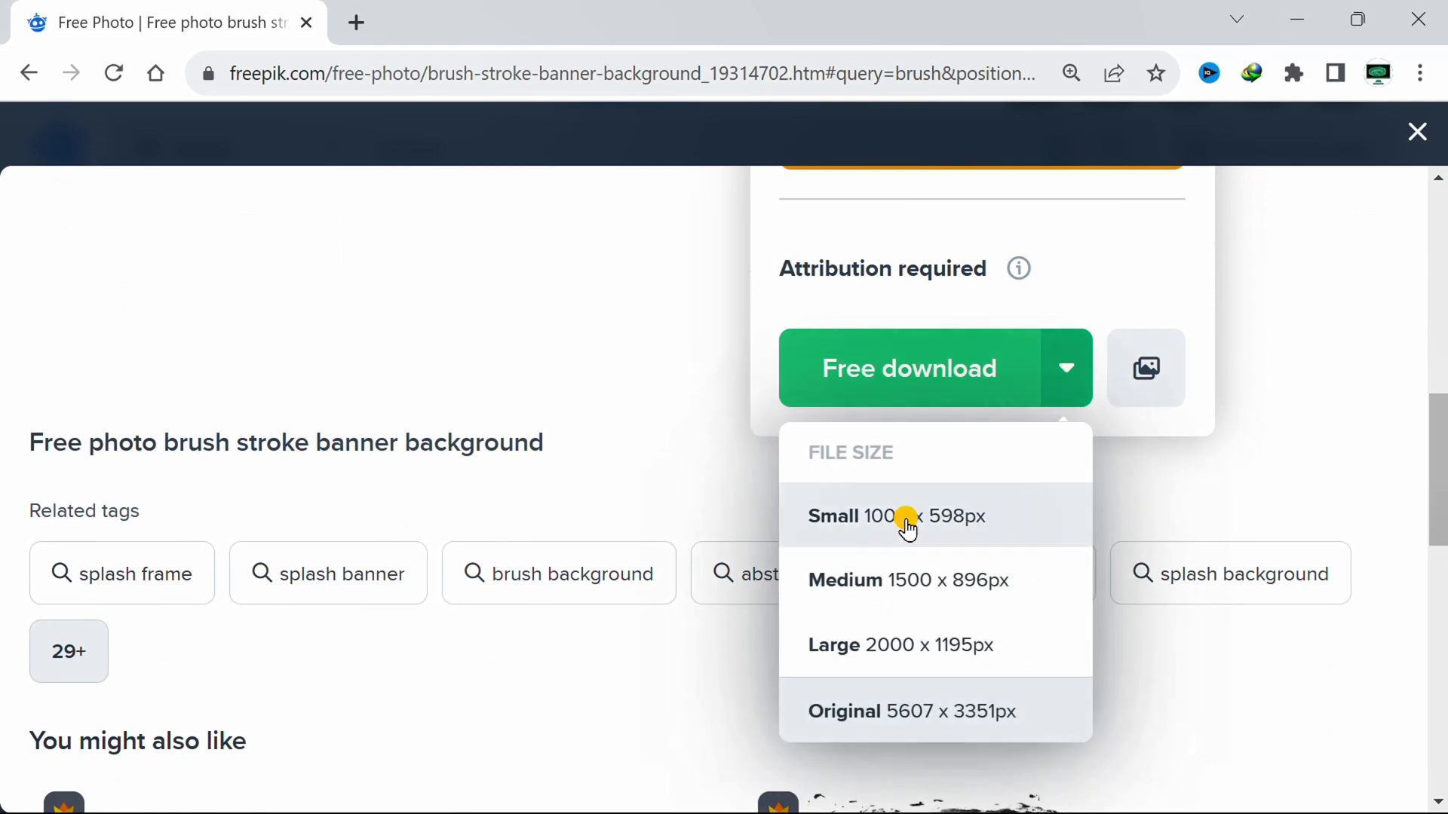
pyautogui.click(907, 528)
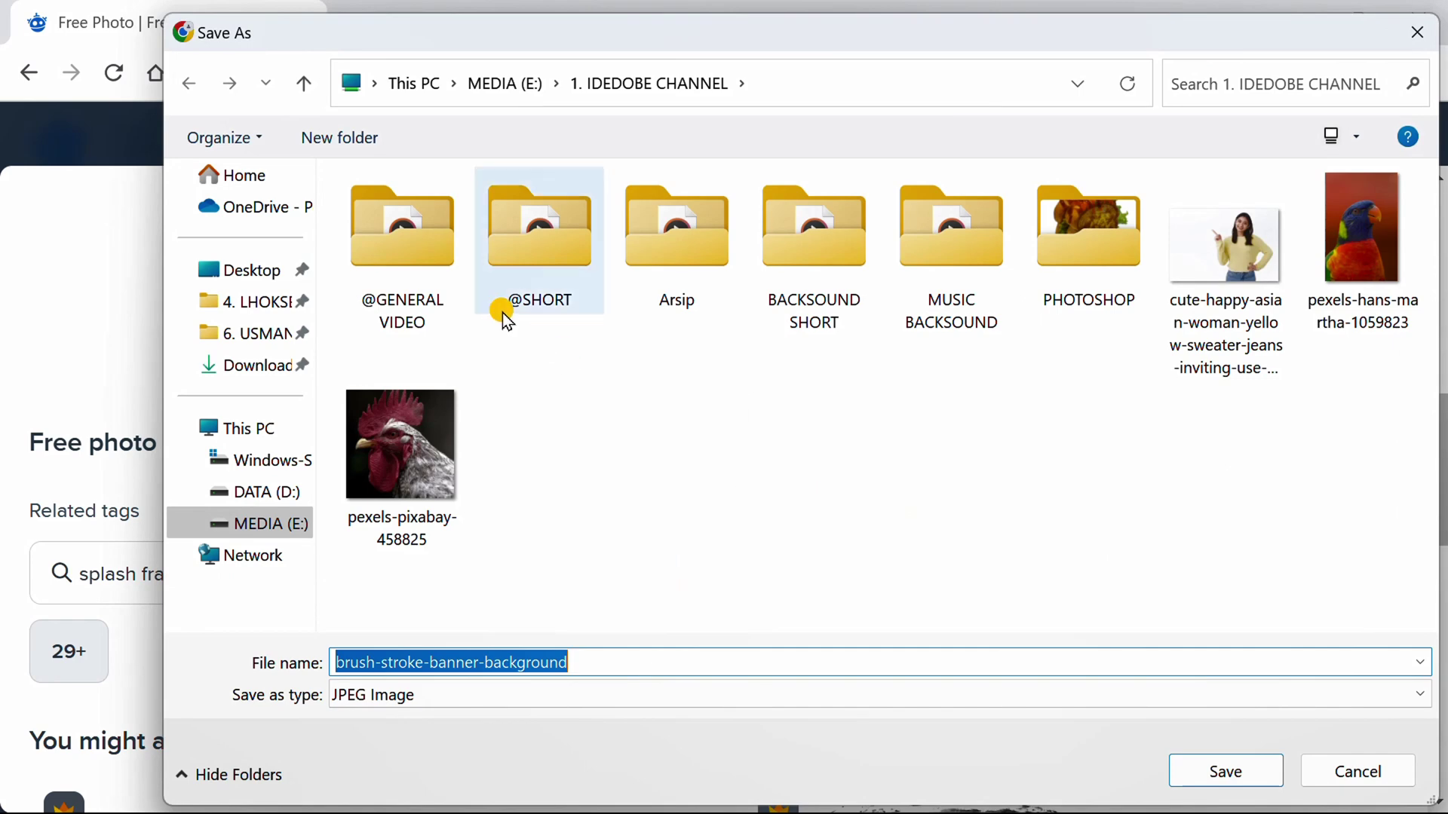
# Save the JPEG into the 'How to Make Indonesian Flag Brush Style' folder and minimize Chrome.
pyautogui.click(403, 246)
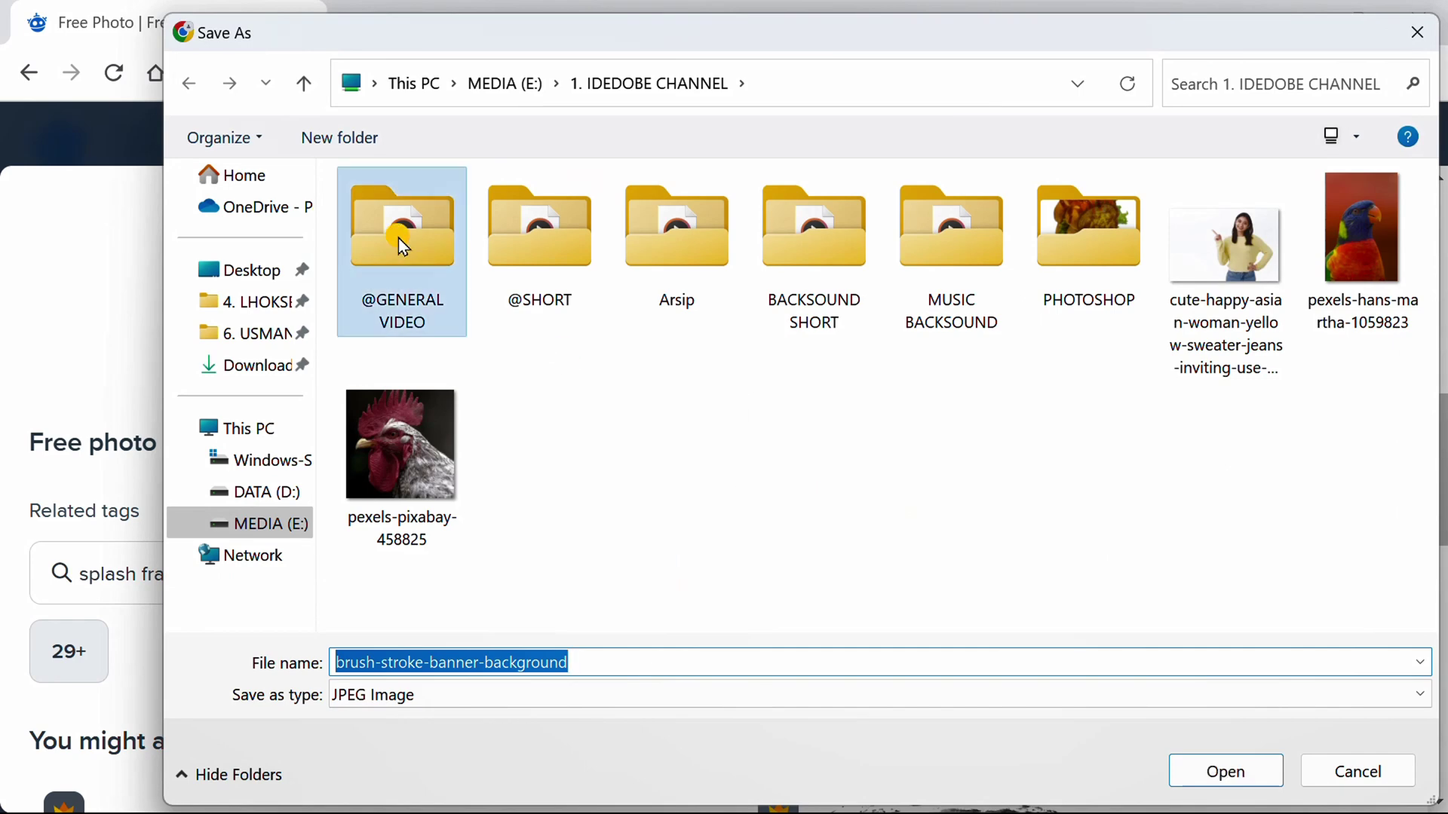
pyautogui.doubleClick(403, 245)
pyautogui.click(494, 255)
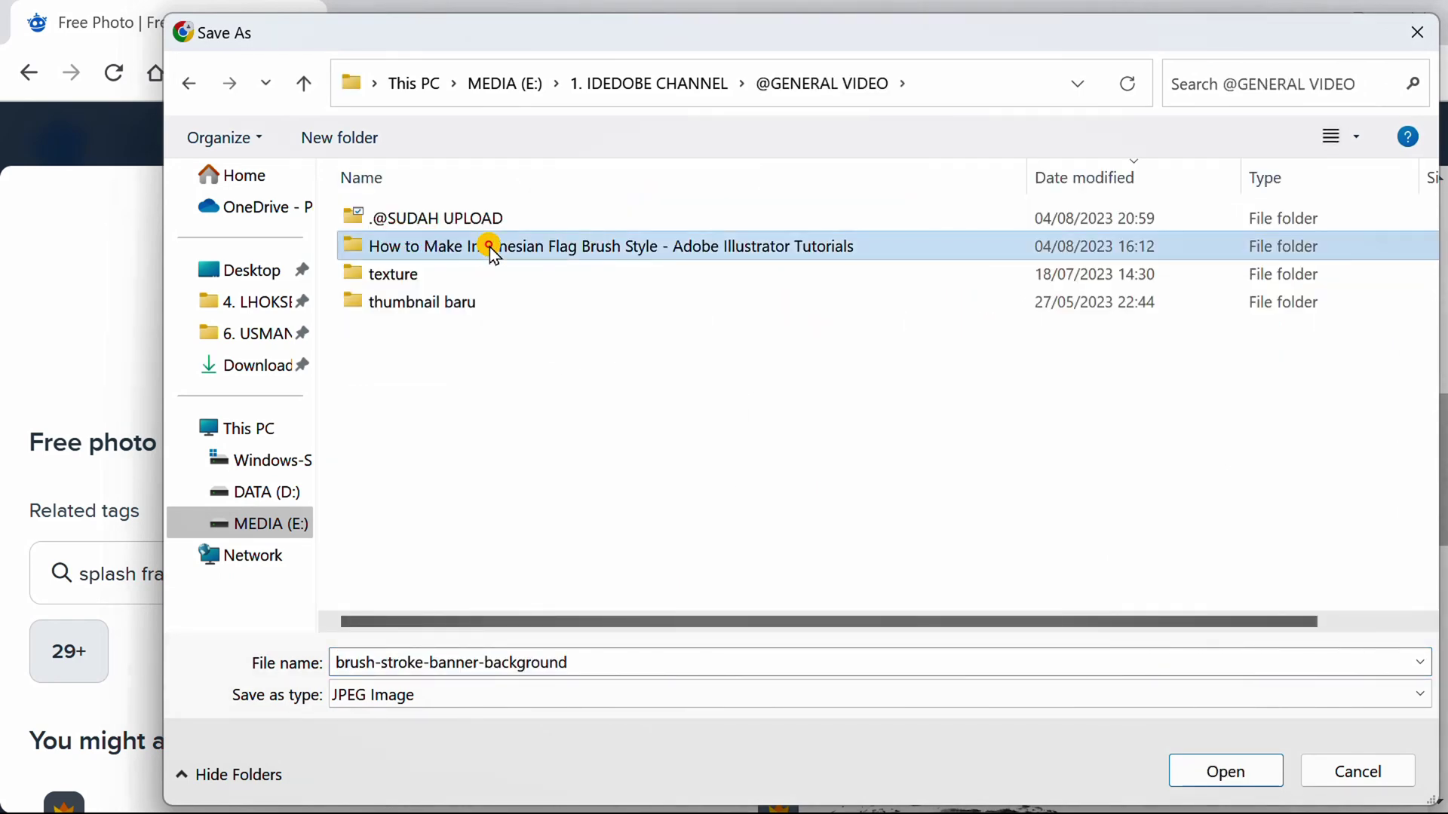
pyautogui.doubleClick(491, 248)
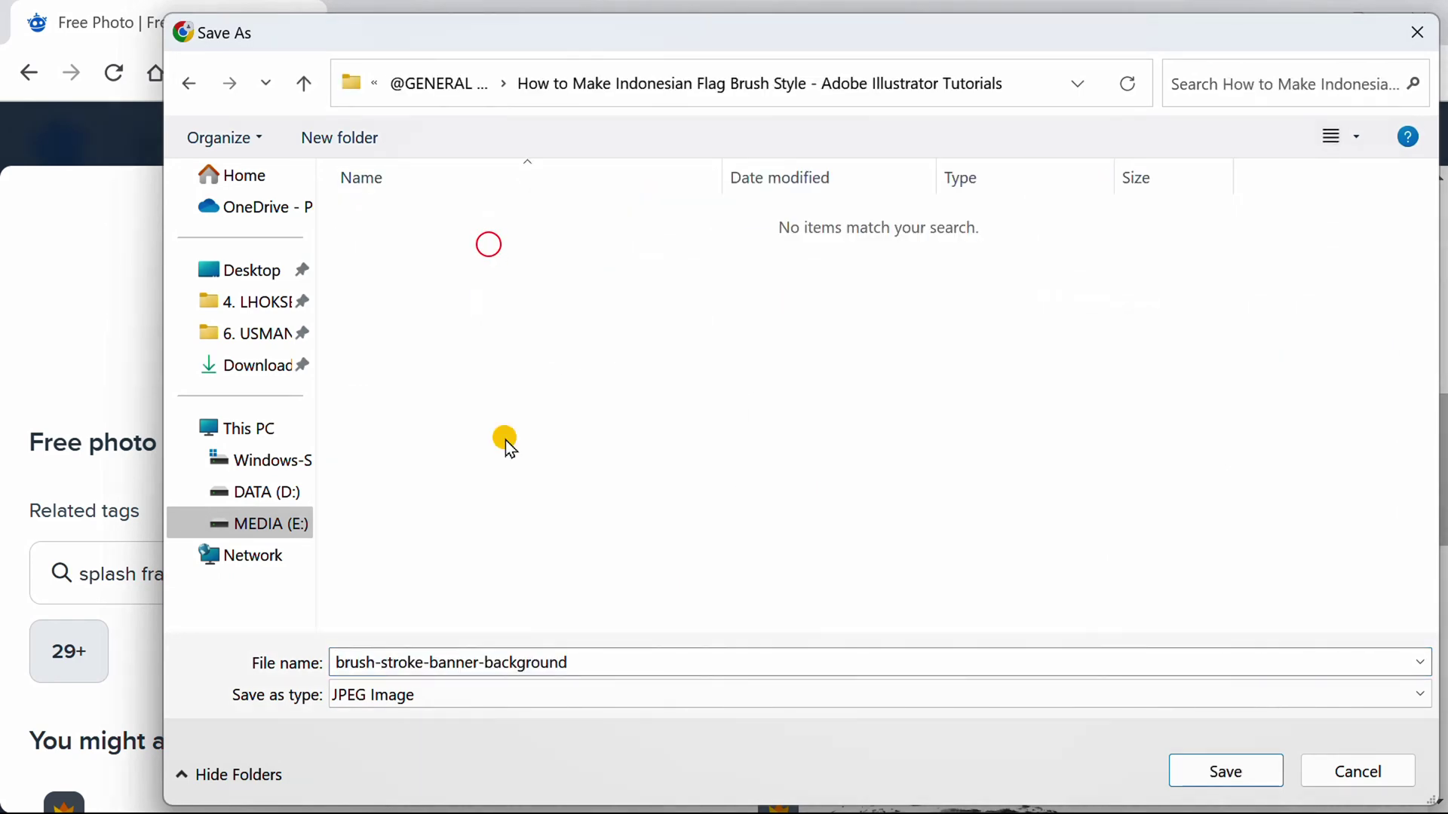
pyautogui.click(1205, 770)
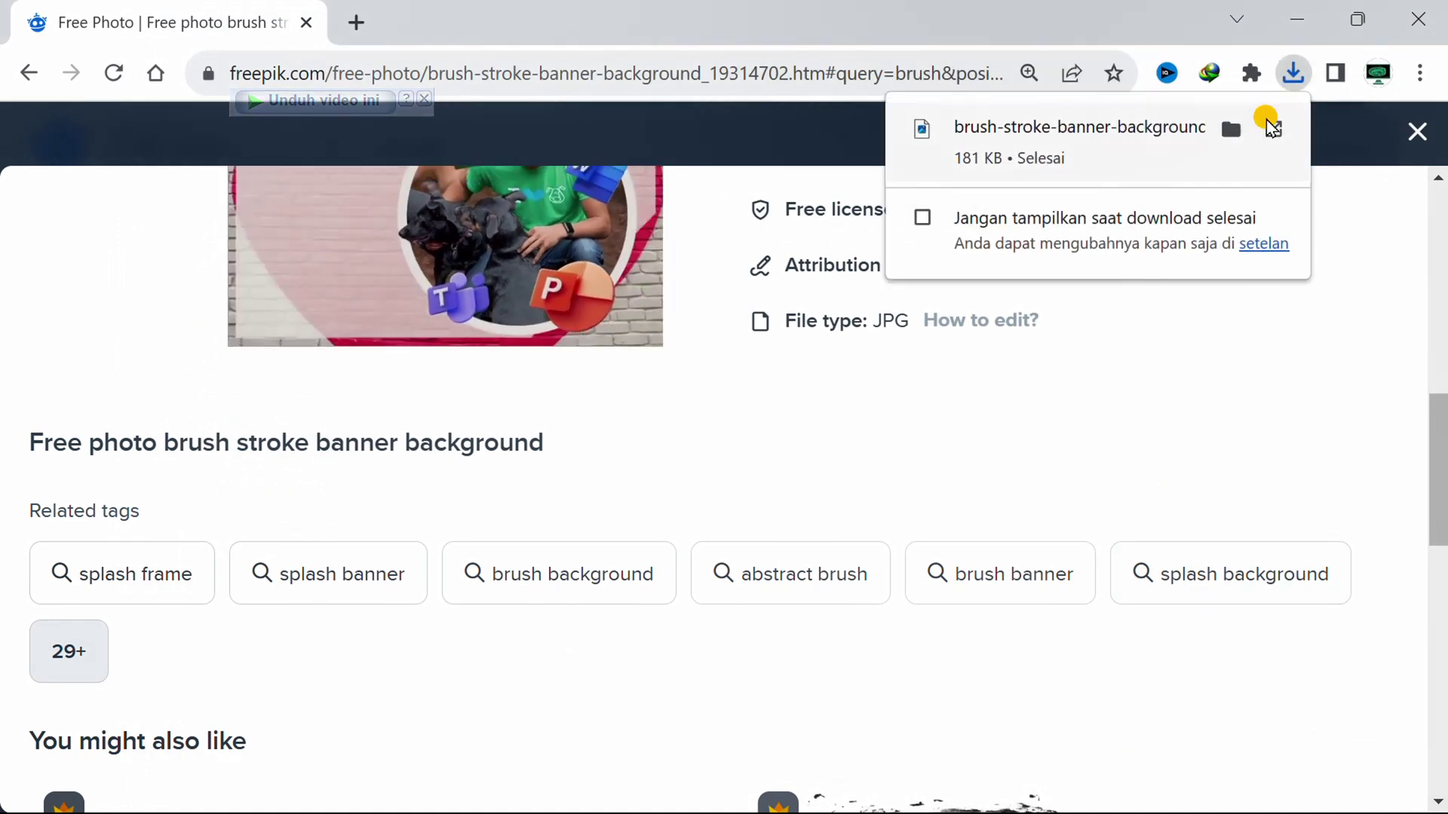
pyautogui.click(1297, 19)
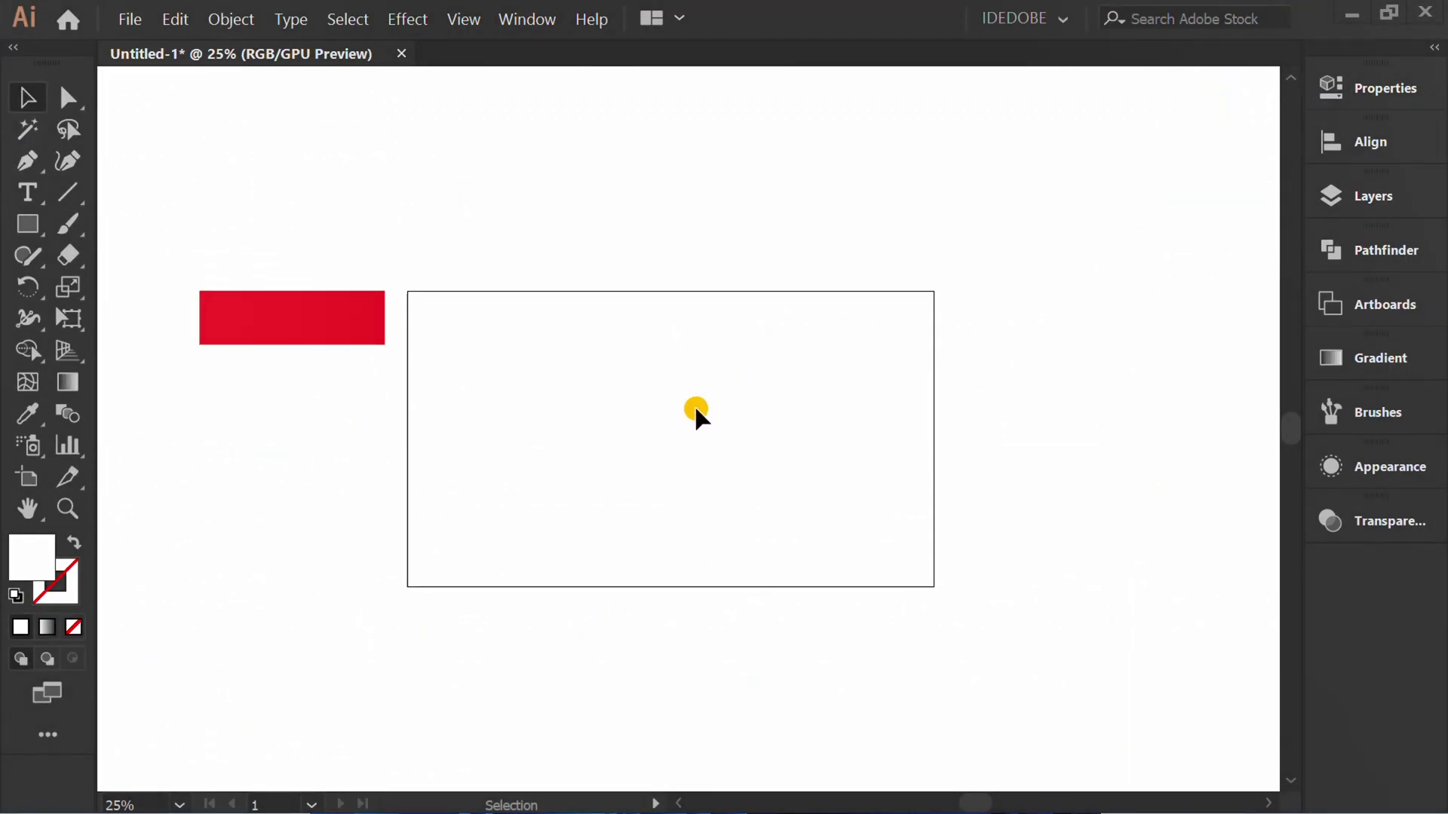
# Place brush-stroke-banner-background from the tutorial folder over the artboard's upper left.
pyautogui.click(130, 16)
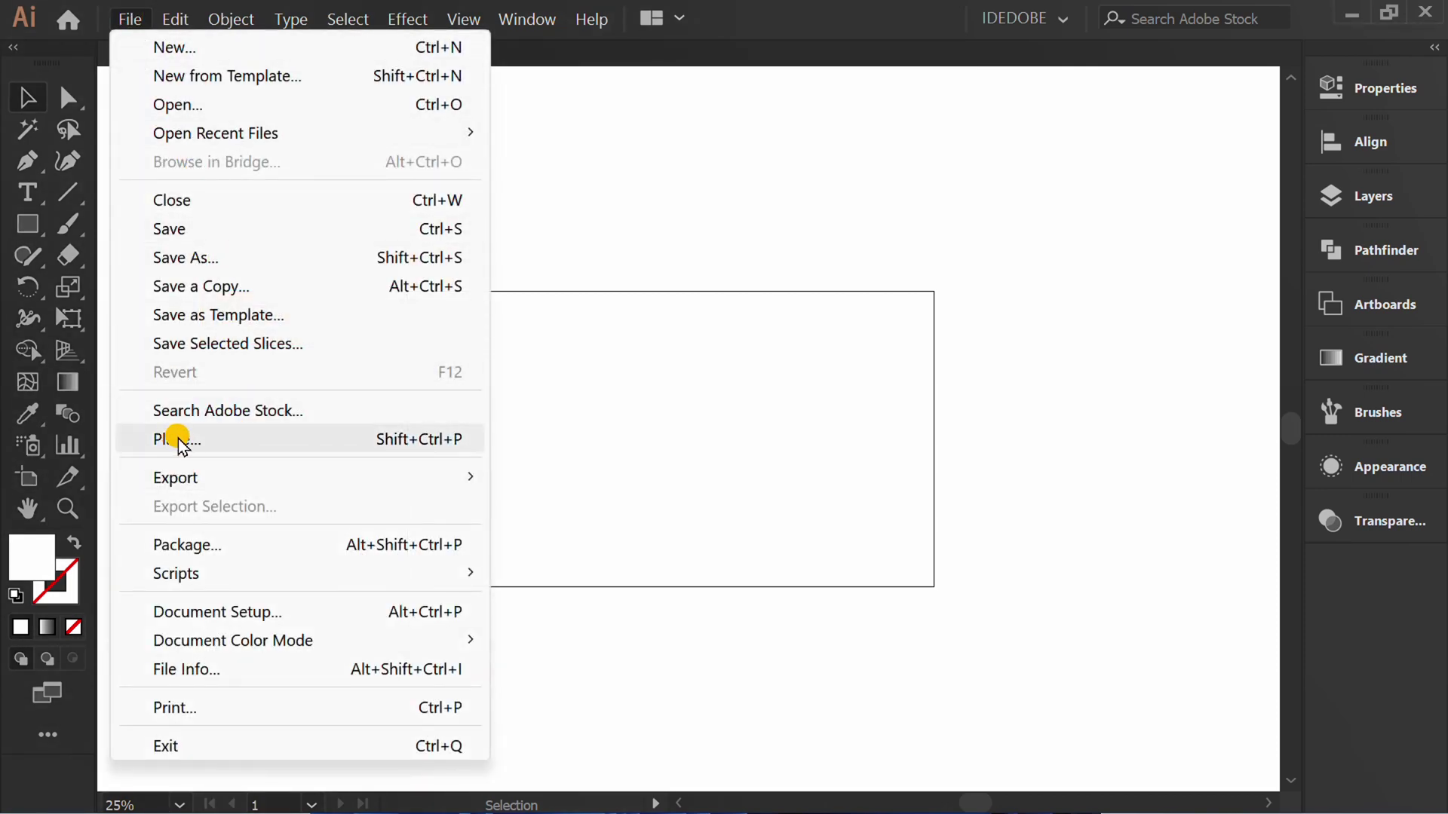
pyautogui.click(235, 437)
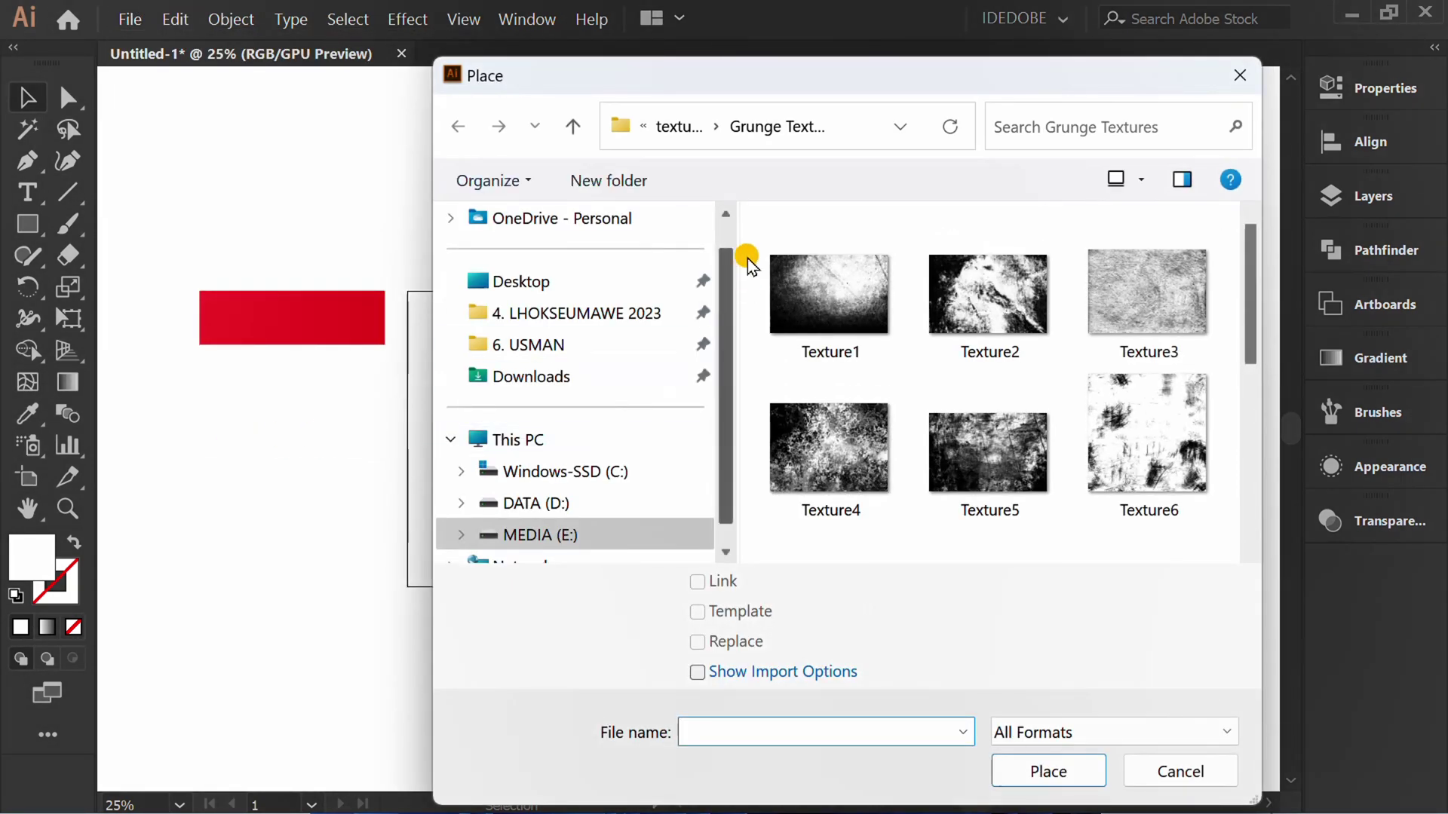
pyautogui.click(673, 125)
pyautogui.doubleClick(950, 364)
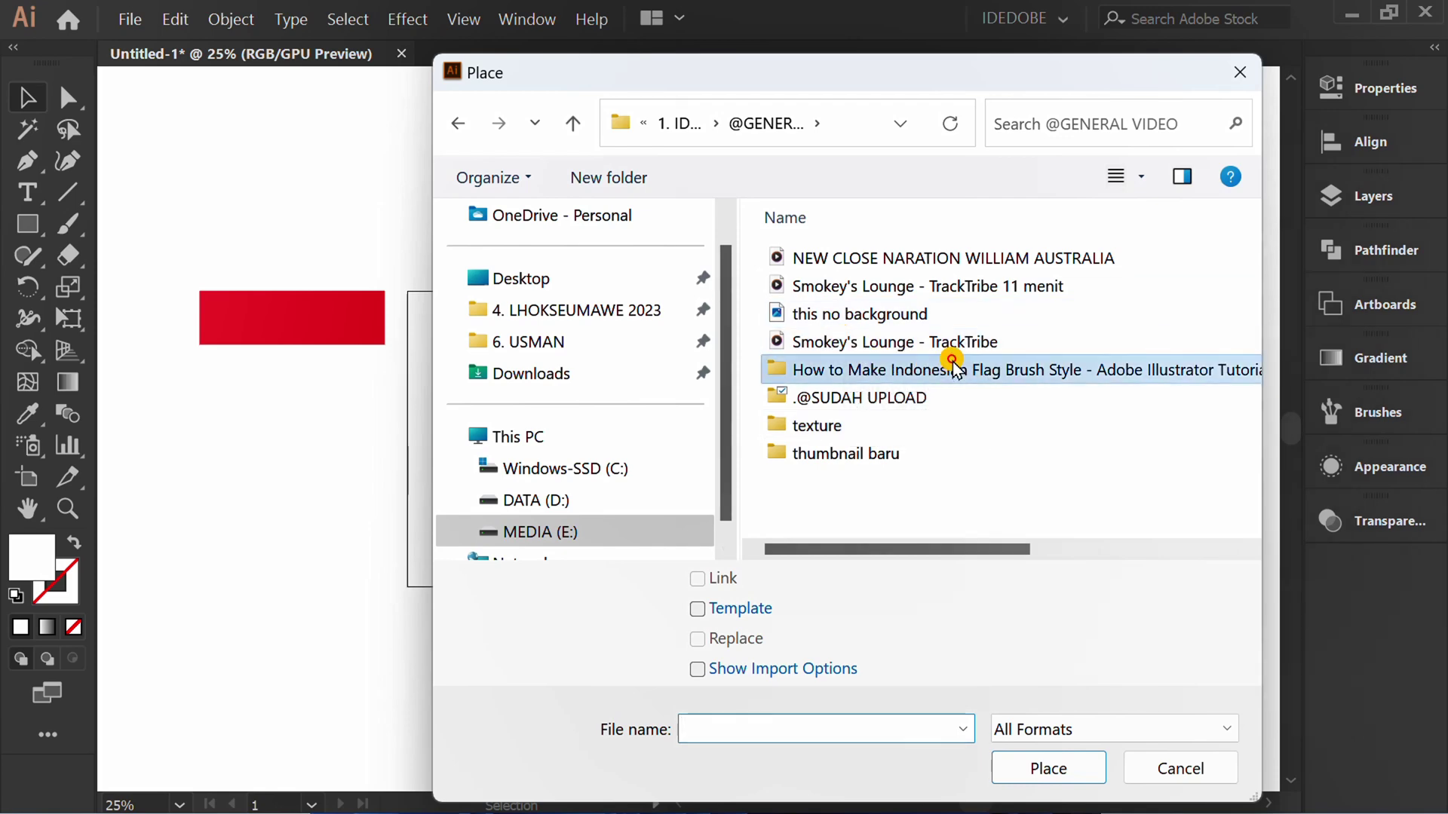
pyautogui.click(825, 297)
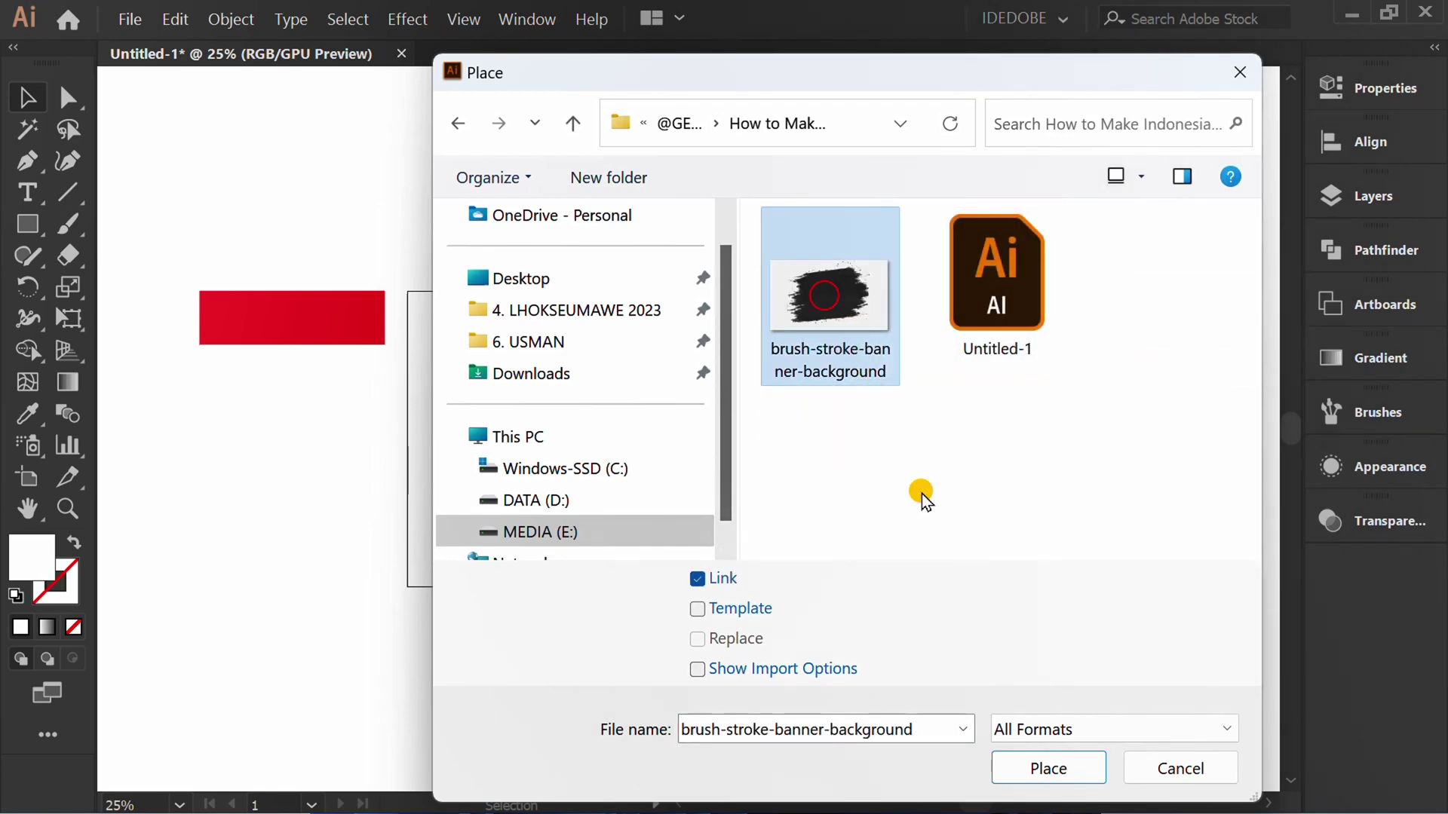
pyautogui.click(1073, 768)
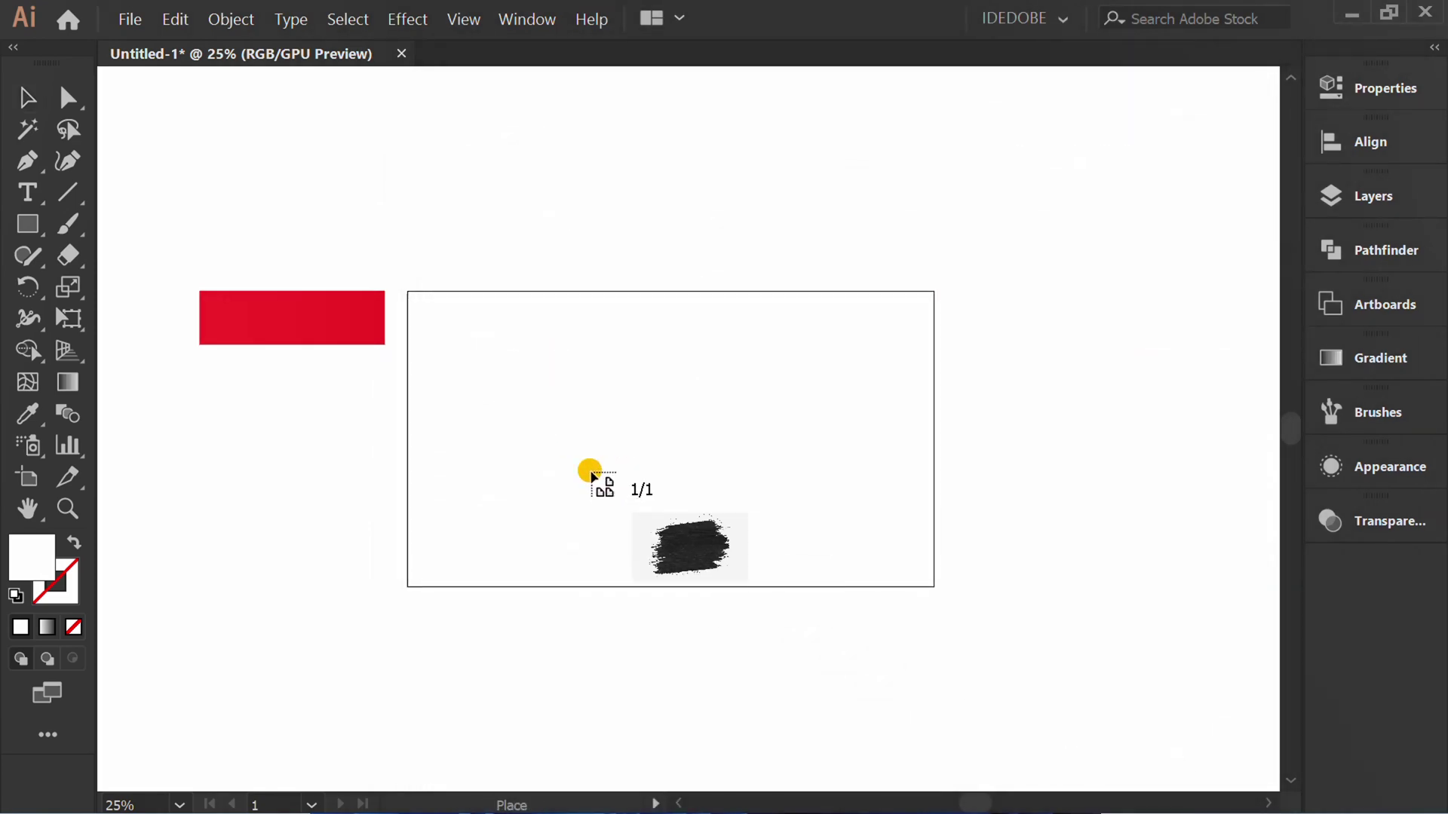
pyautogui.moveTo(475, 333); pyautogui.dragTo(704, 470)
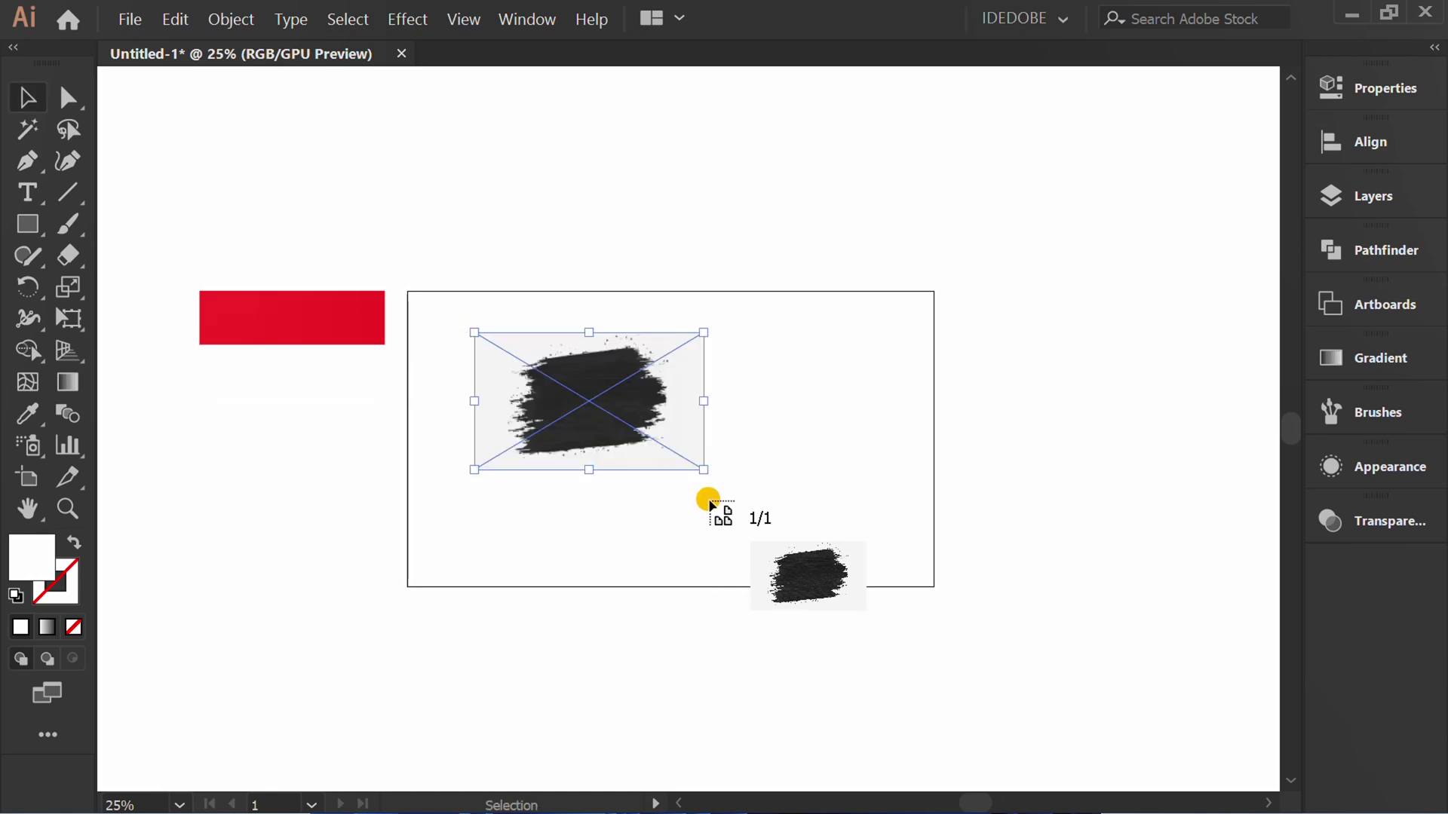
pyautogui.keyDown('alt'); pyautogui.scroll(3, 637, 436); pyautogui.keyUp('alt')
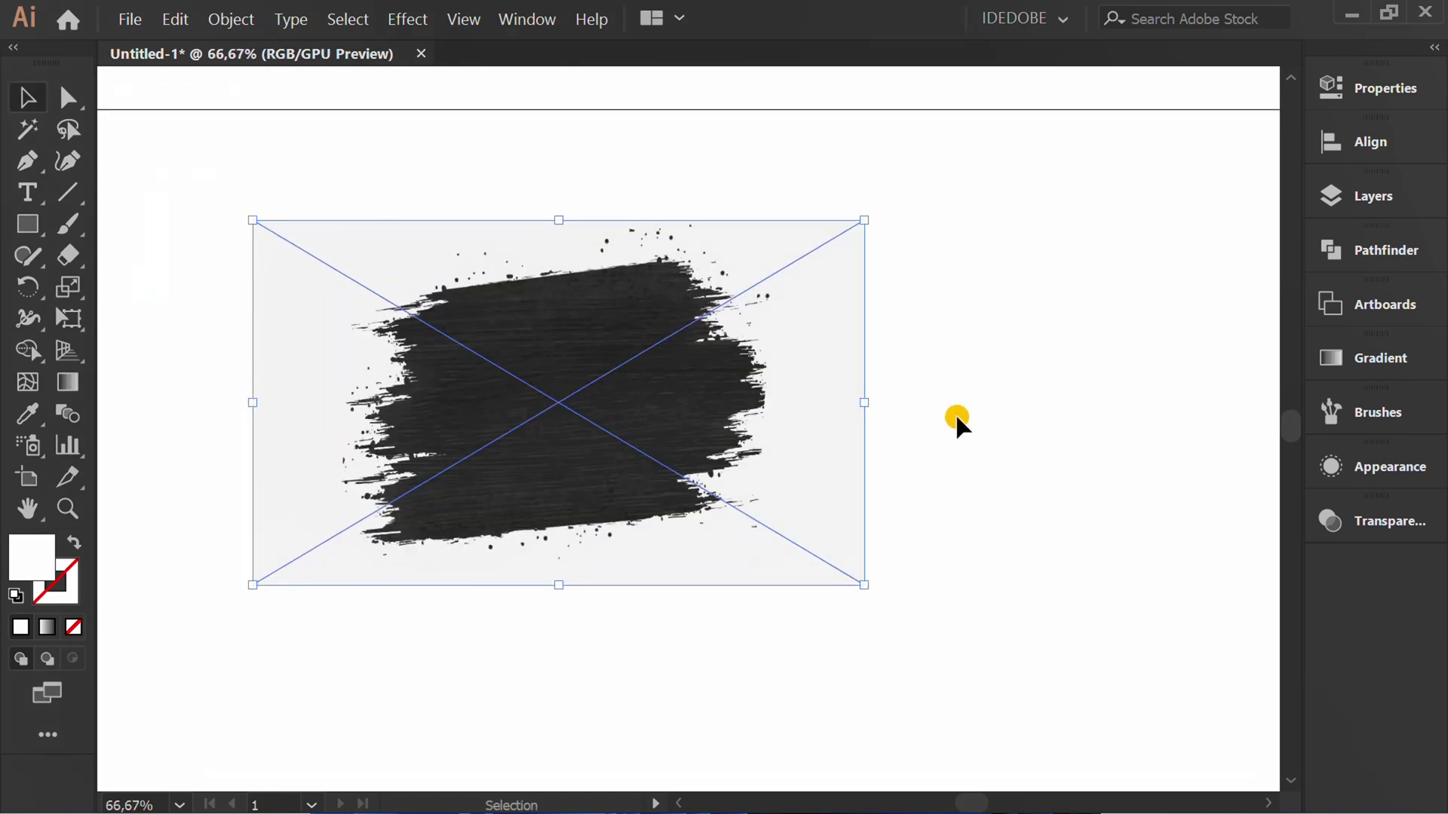
# Open the Image Trace panel and select the placed brush-stroke image.
pyautogui.click(522, 17)
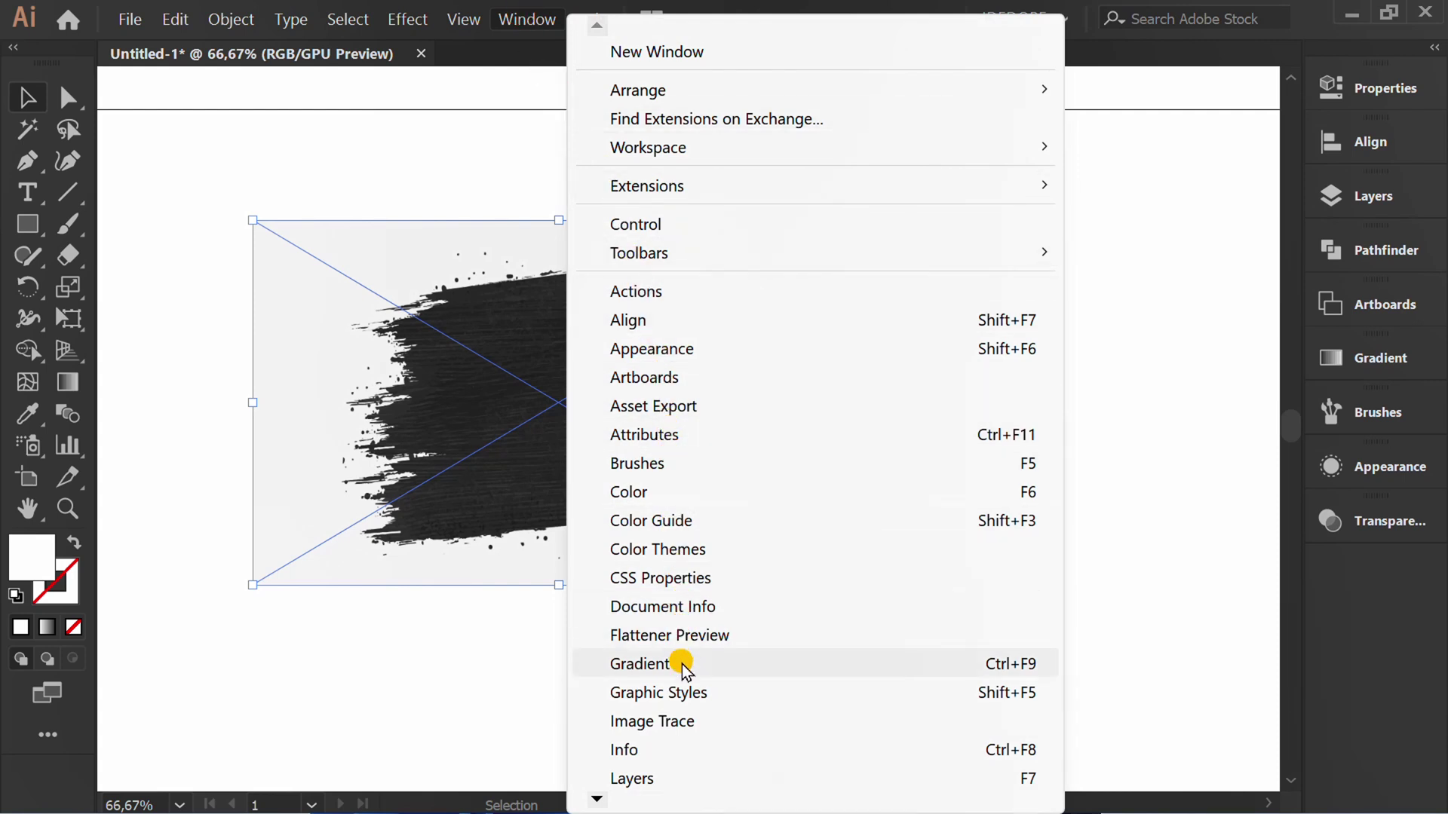
pyautogui.click(717, 721)
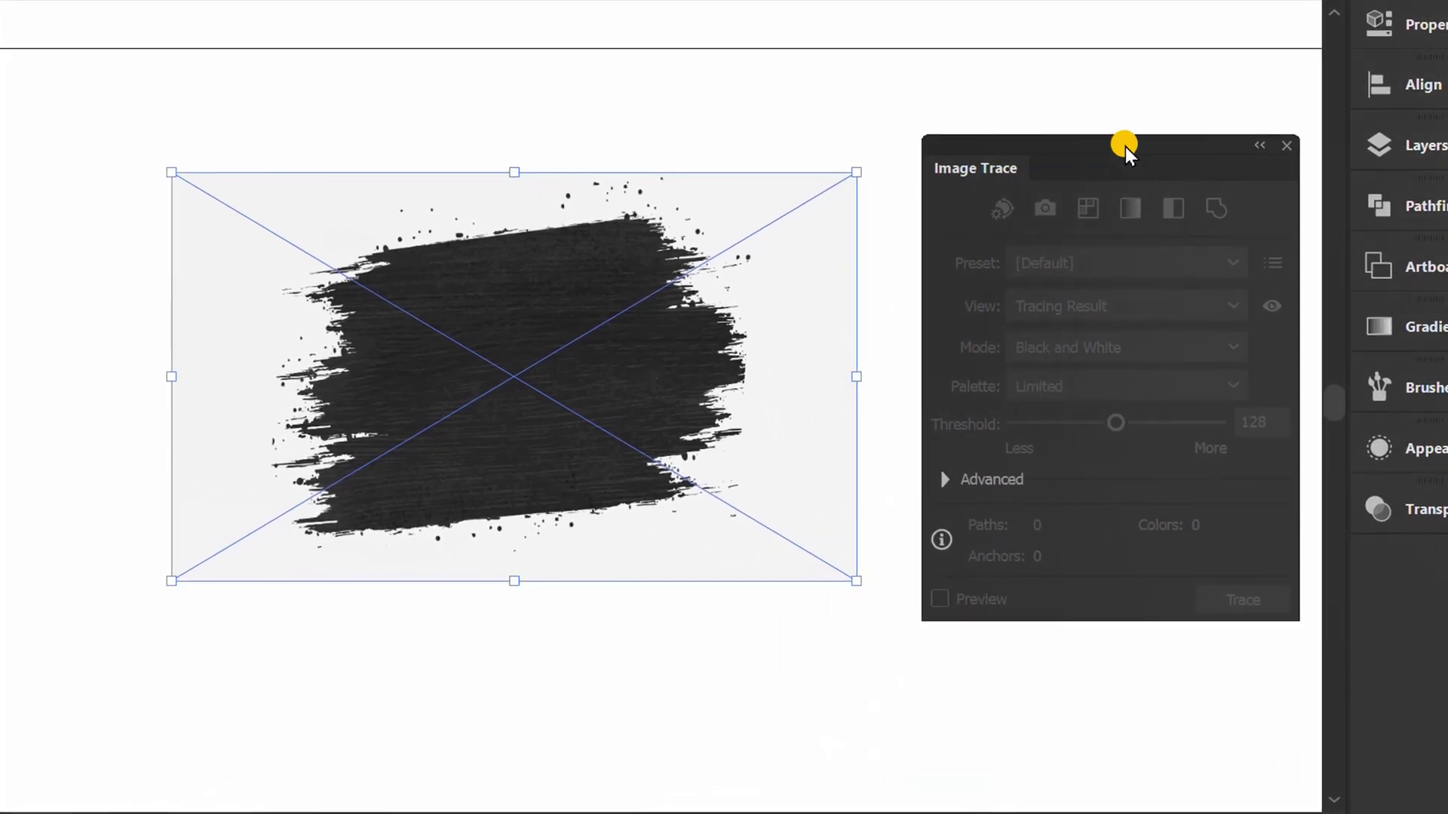
pyautogui.click(745, 628)
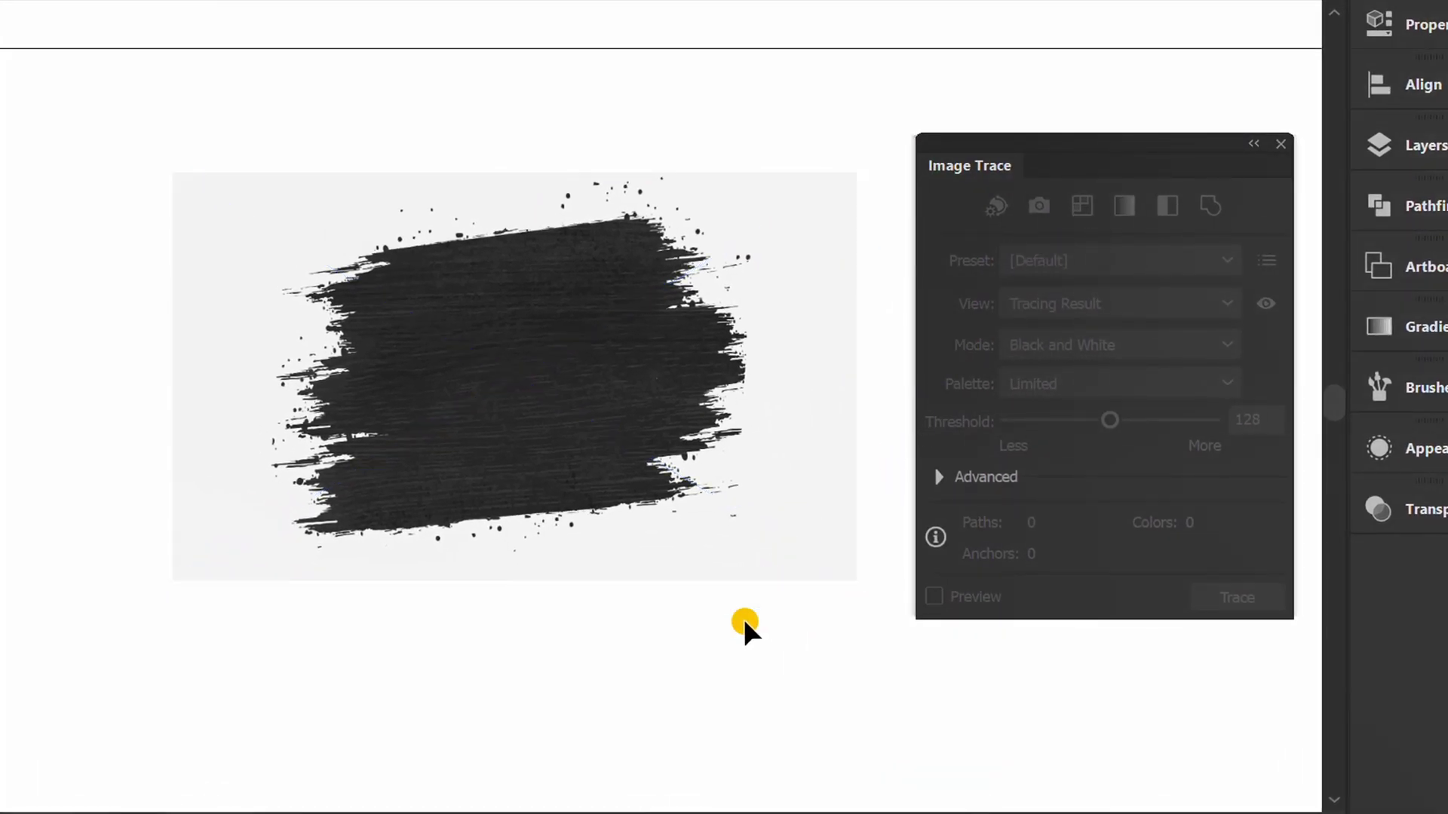
pyautogui.moveTo(730, 97); pyautogui.dragTo(420, 484)
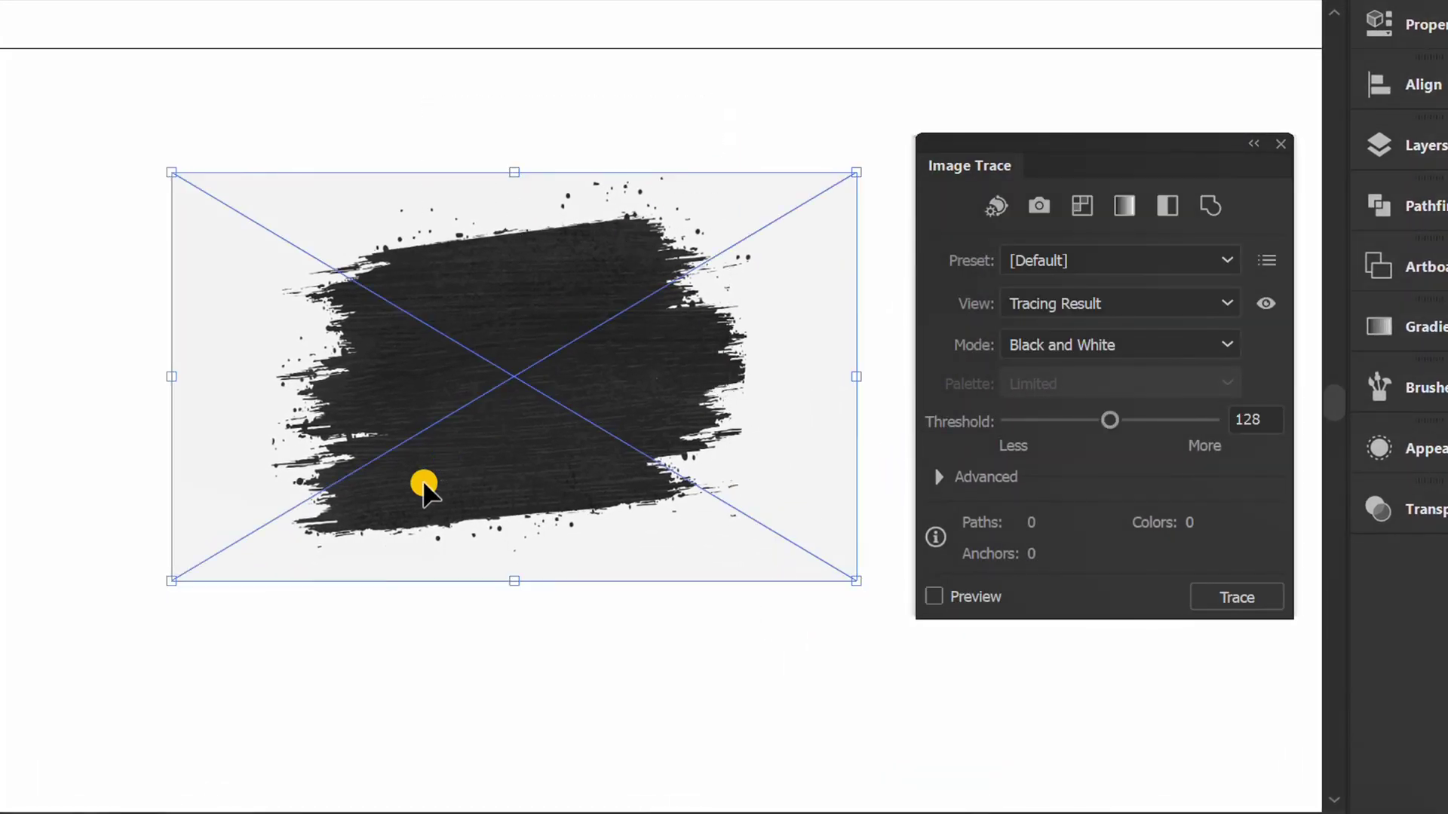
# Trace the image in Black and White mode, giving 72 paths and 1448 anchors.
pyautogui.click(1220, 346)
pyautogui.click(1095, 442)
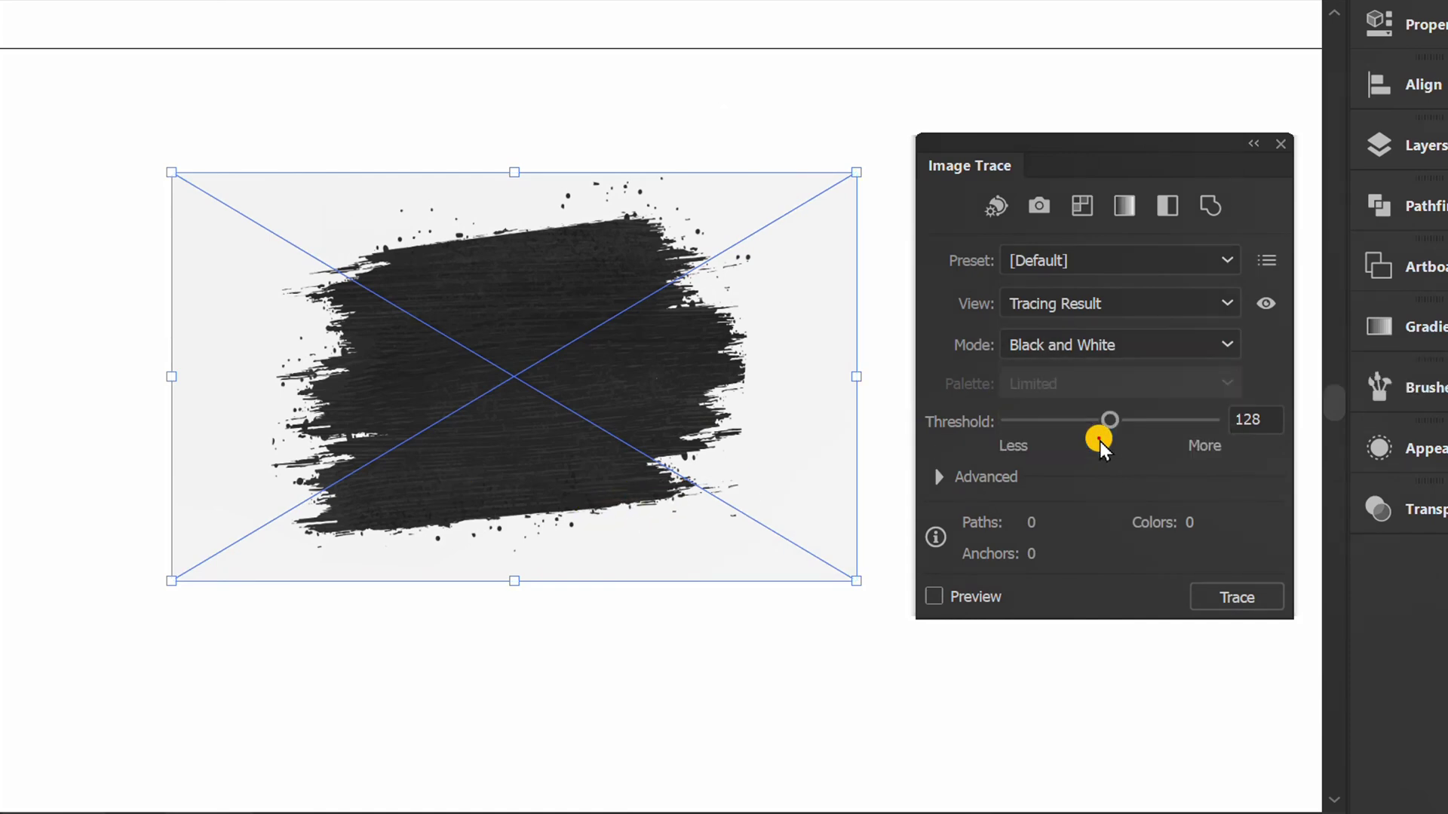
pyautogui.click(937, 598)
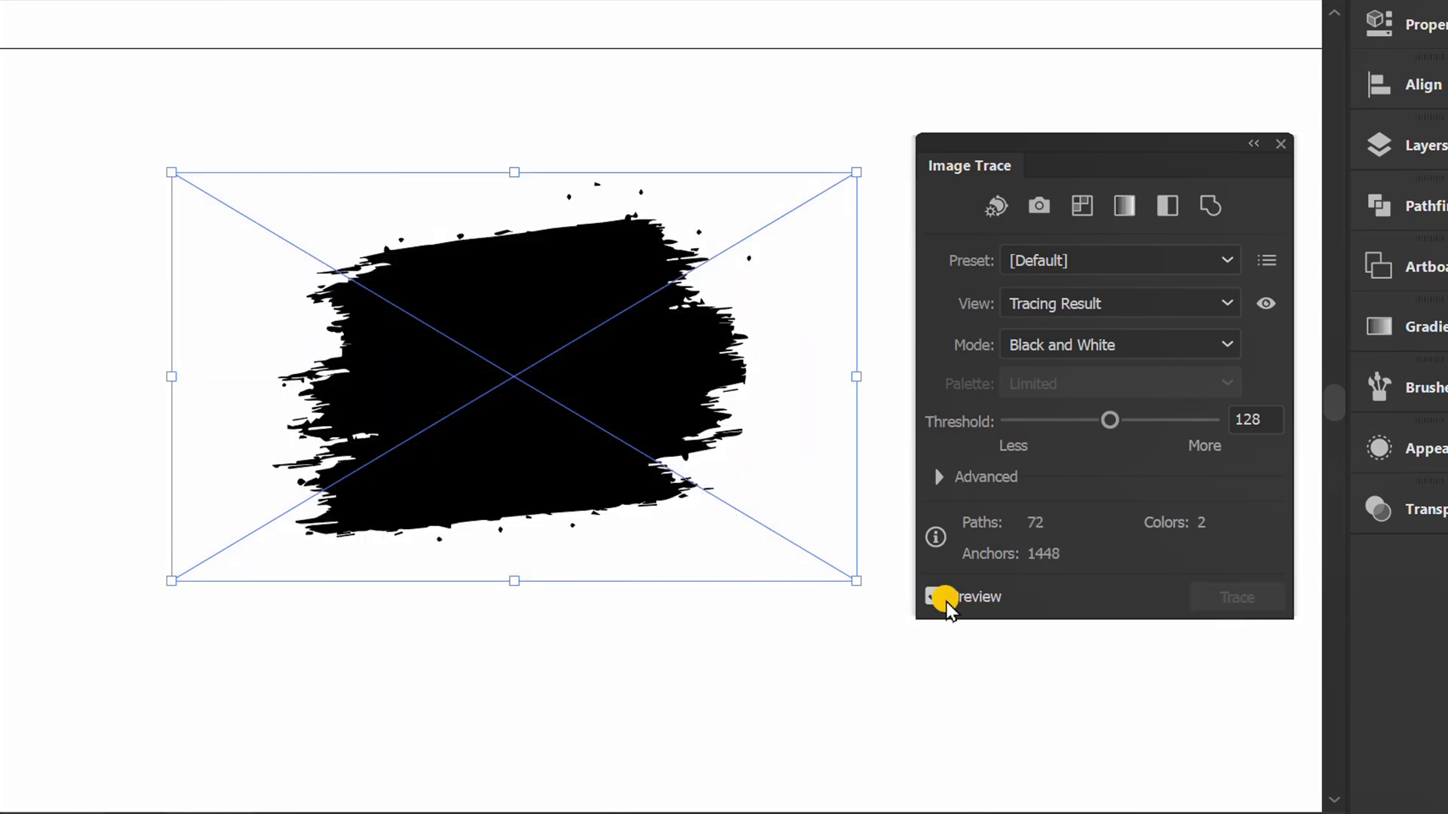
pyautogui.click(936, 596)
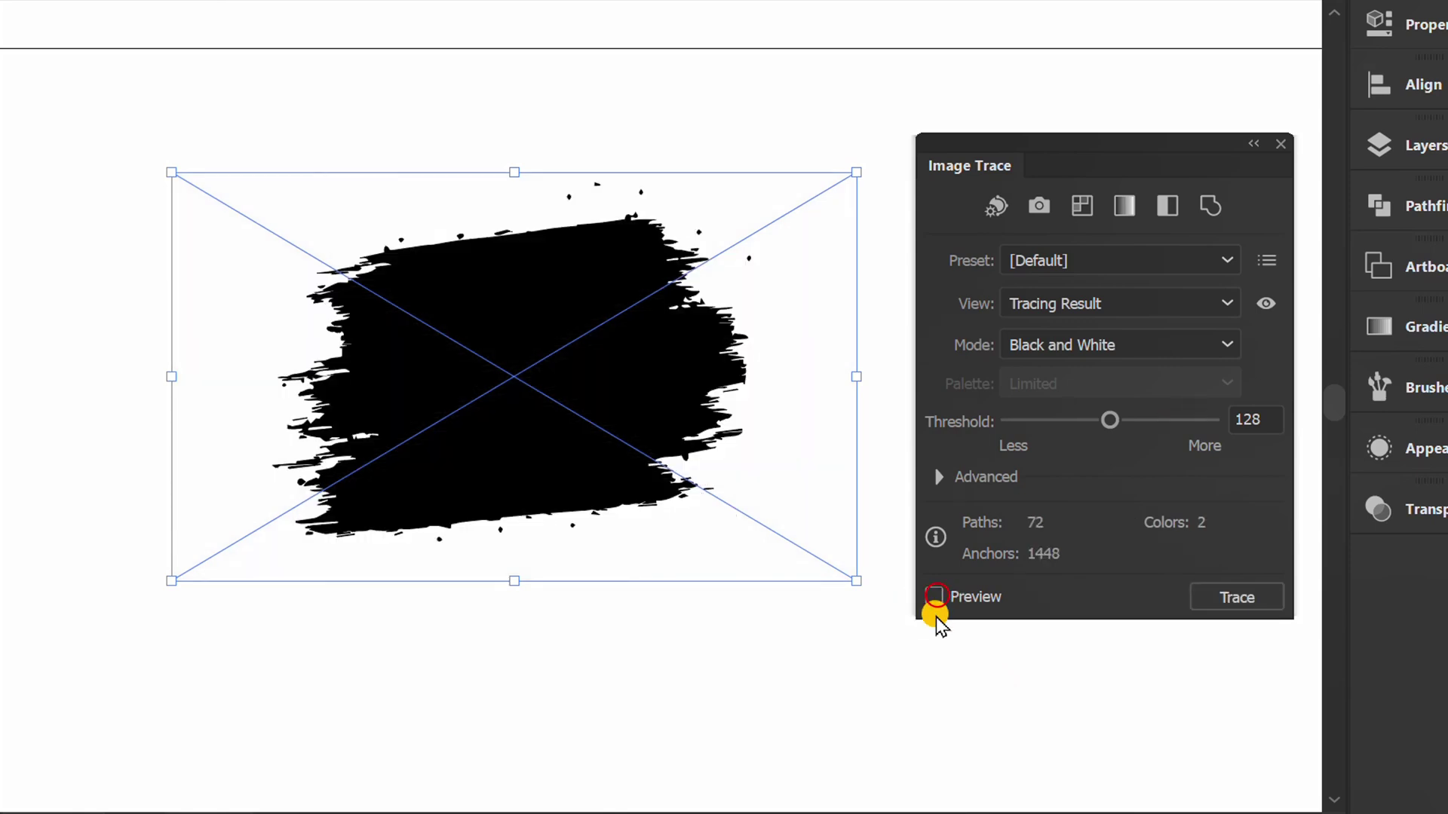
pyautogui.click(1234, 597)
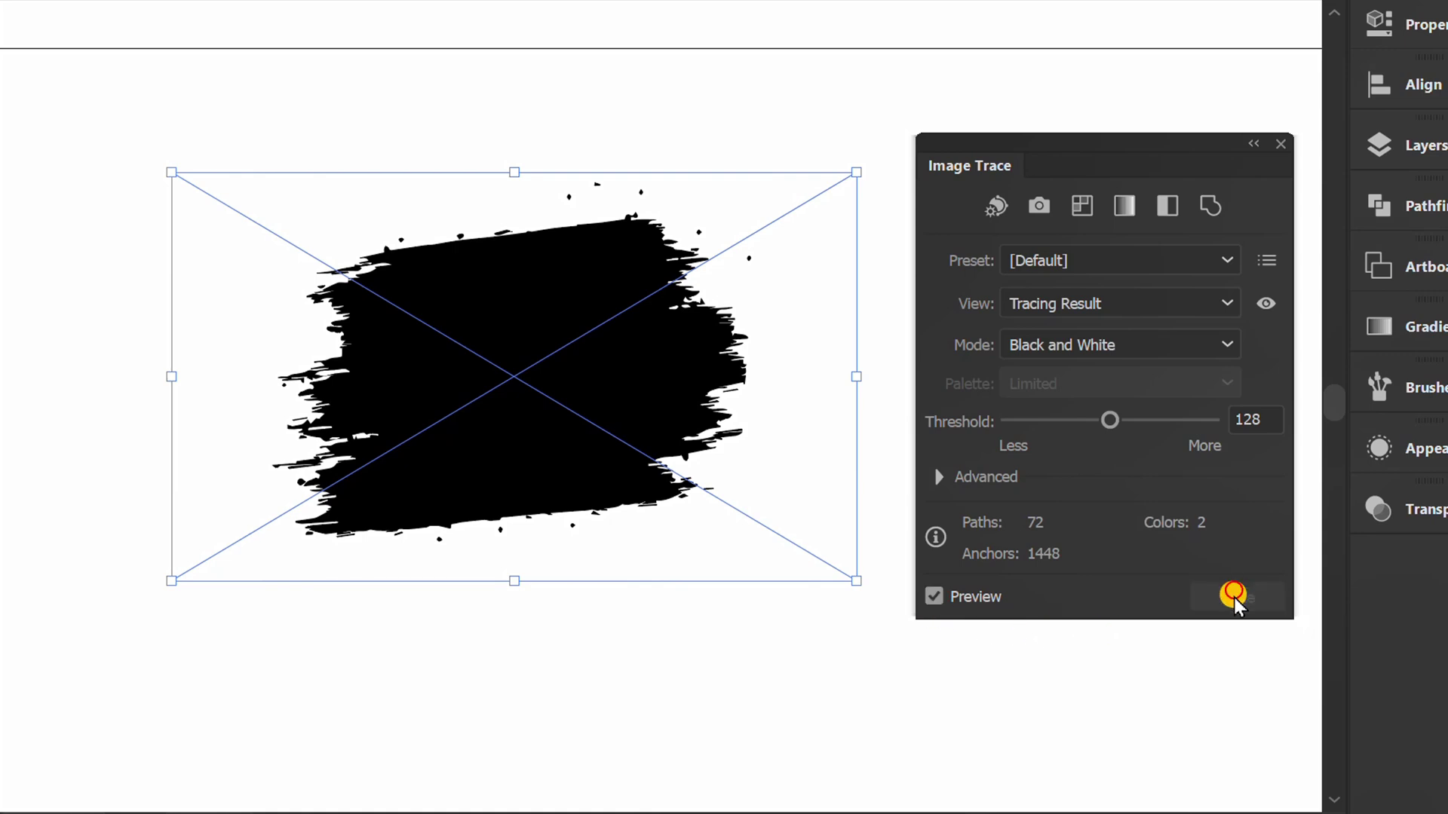
pyautogui.moveTo(1083, 136)
pyautogui.mouseDown()
pyautogui.moveTo(1084, 297)
pyautogui.moveTo(1283, 625)
pyautogui.moveTo(1364, 555)
pyautogui.mouseUp()
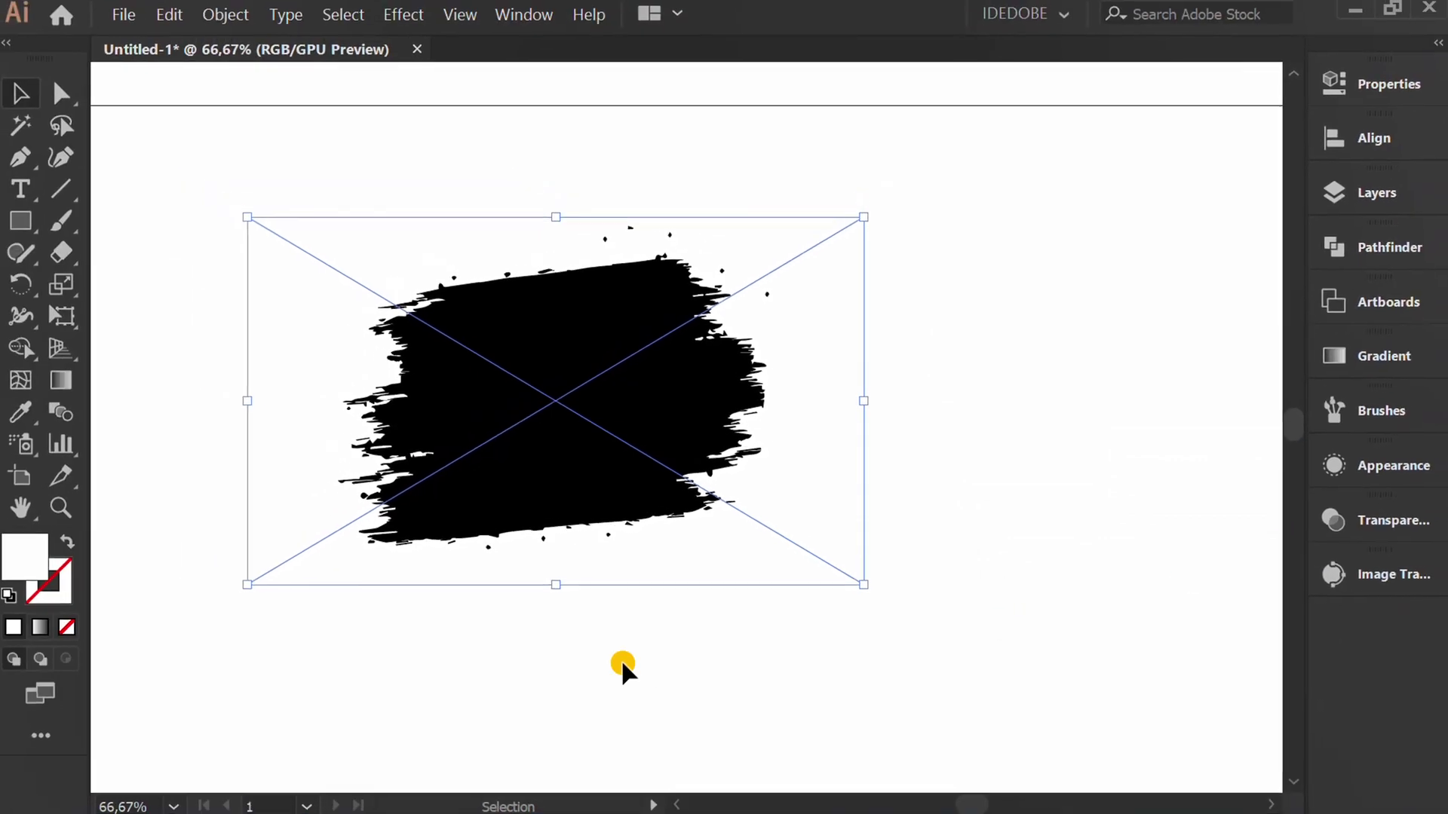
# Expand the traced image's object and fill, then ungroup its shapes twice.
pyautogui.click(230, 19)
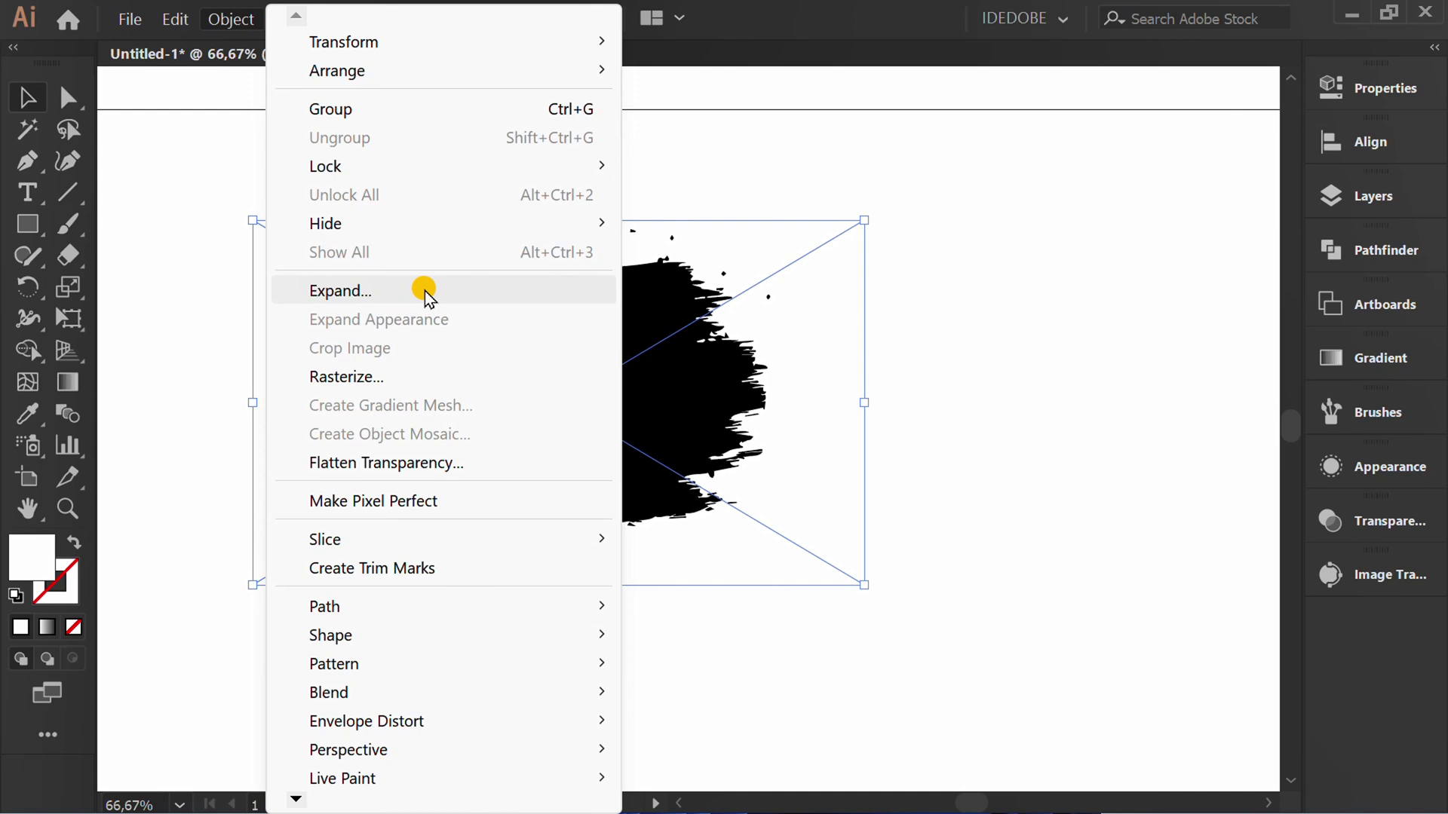
pyautogui.click(424, 291)
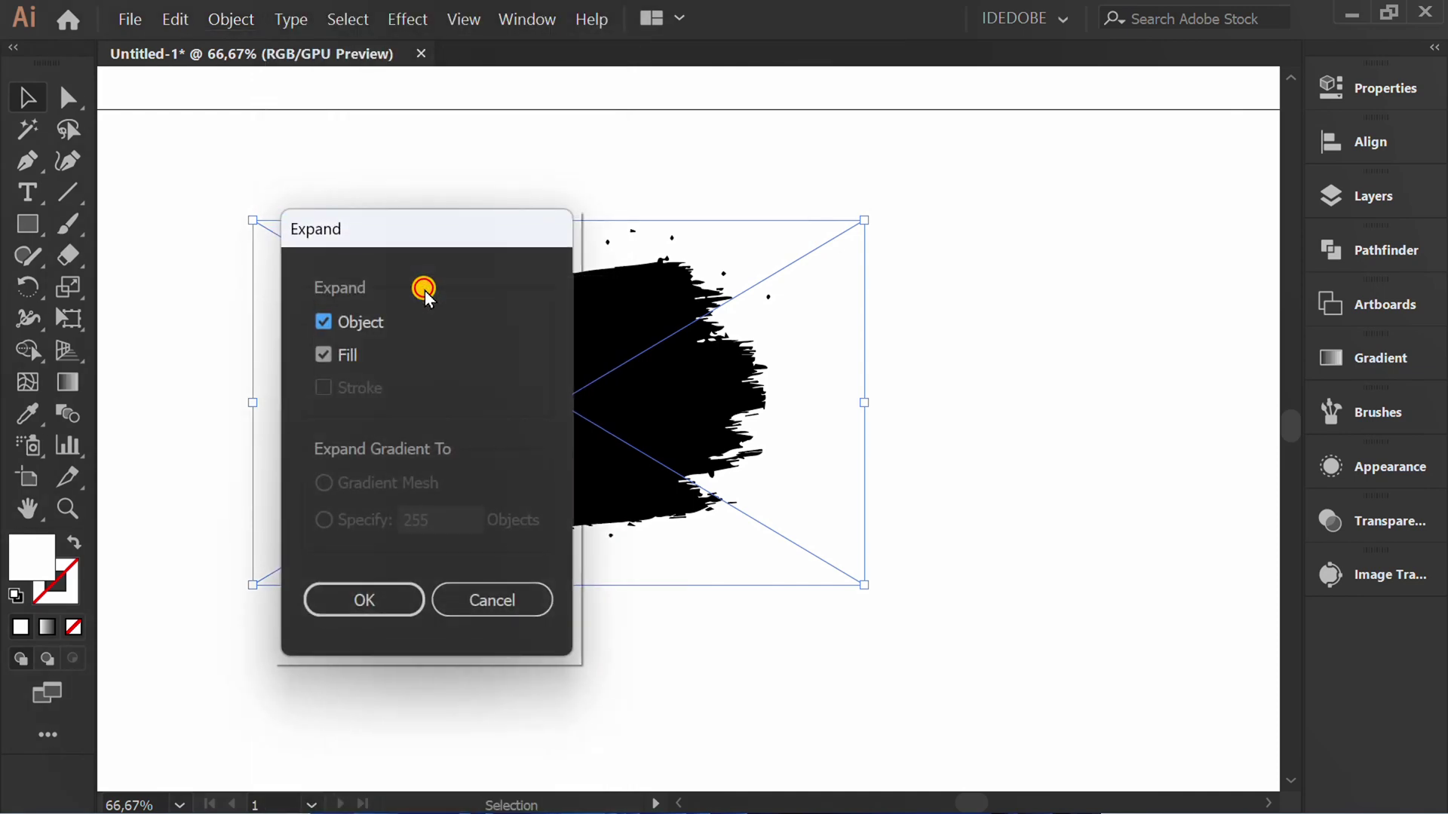
pyautogui.click(381, 598)
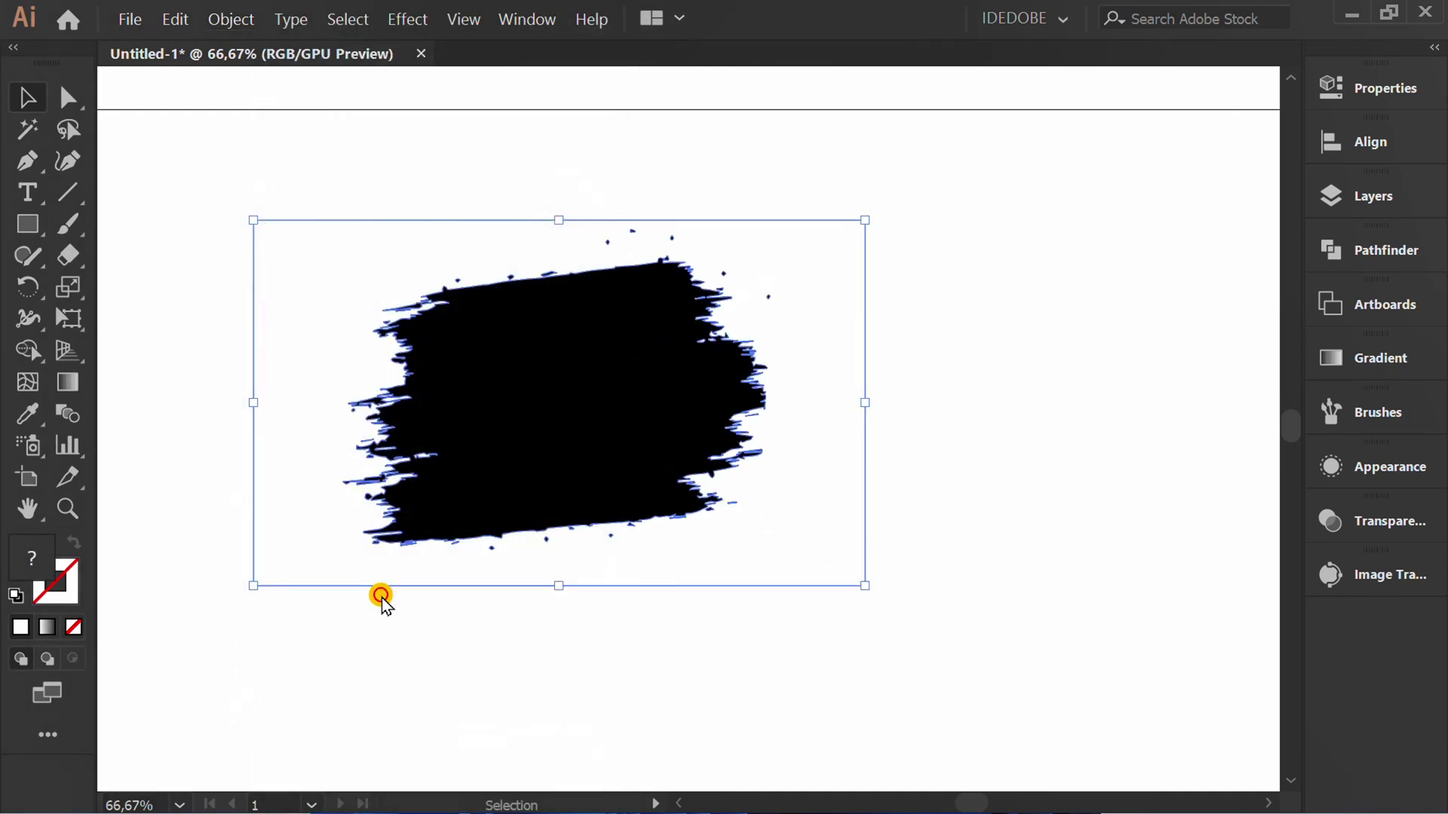
pyautogui.rightClick(501, 369)
pyautogui.click(646, 587)
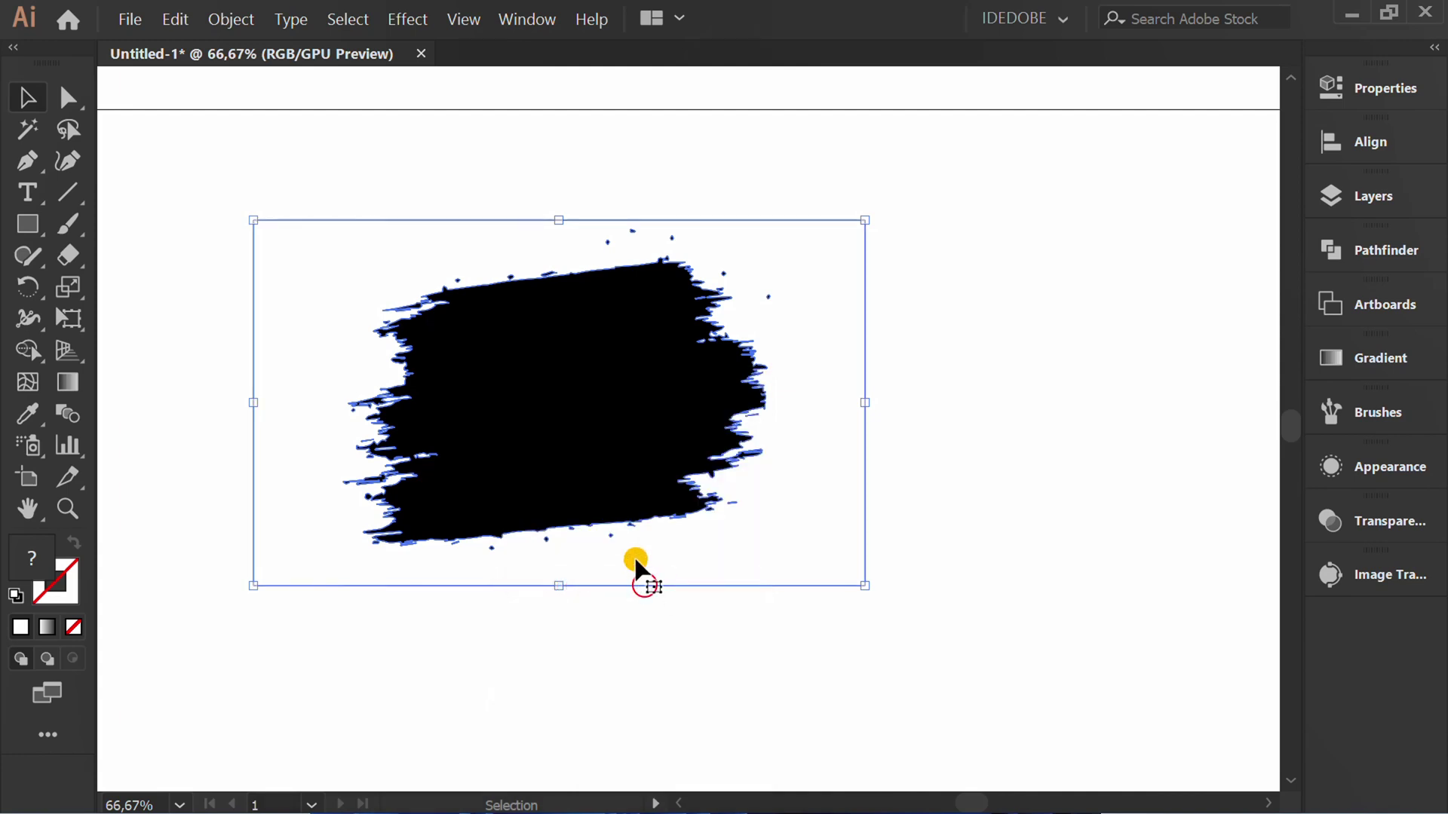
pyautogui.rightClick(503, 351)
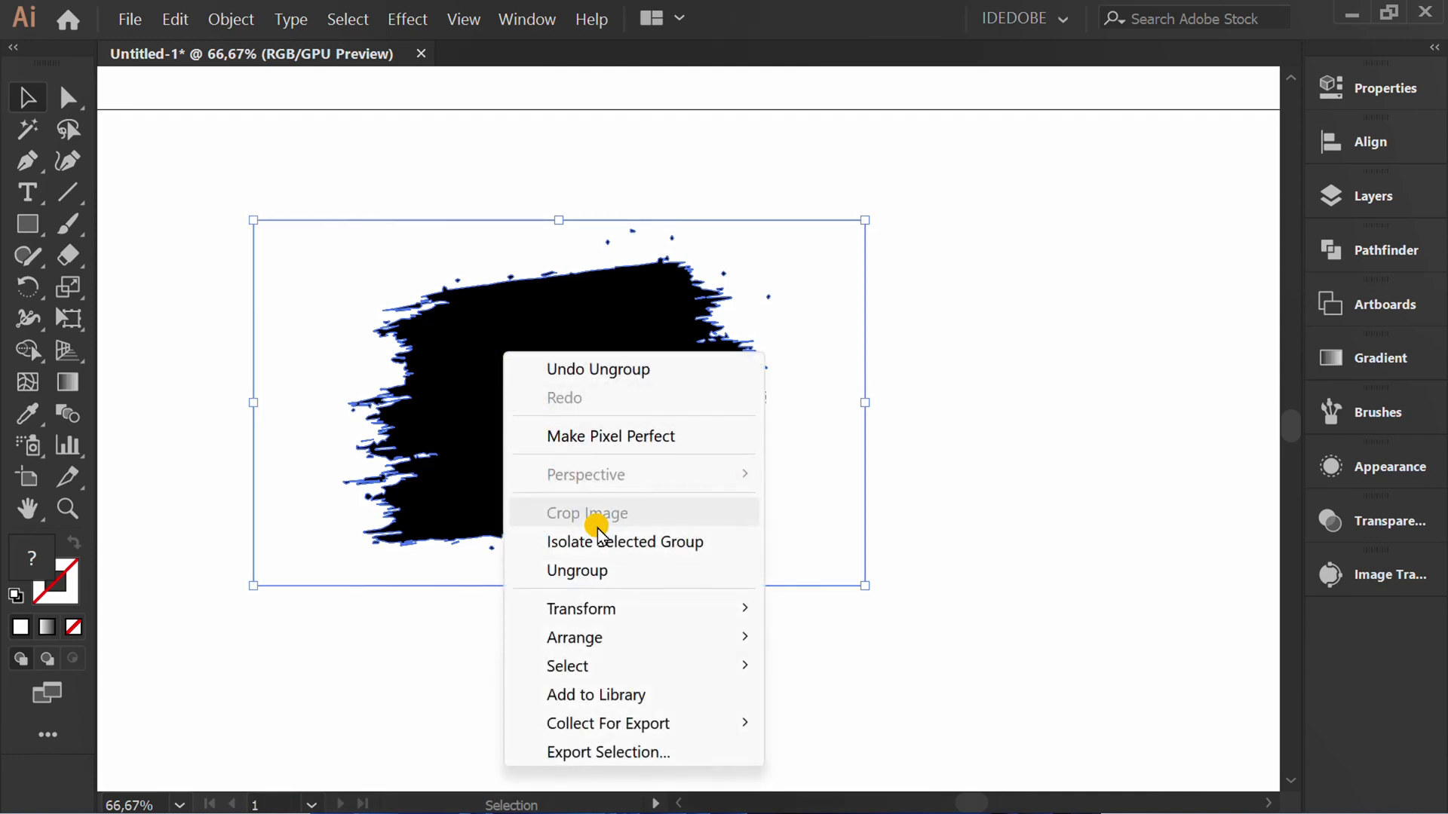
pyautogui.click(656, 570)
# Delete the white background and group the remaining black brush-stroke pieces.
pyautogui.click(627, 630)
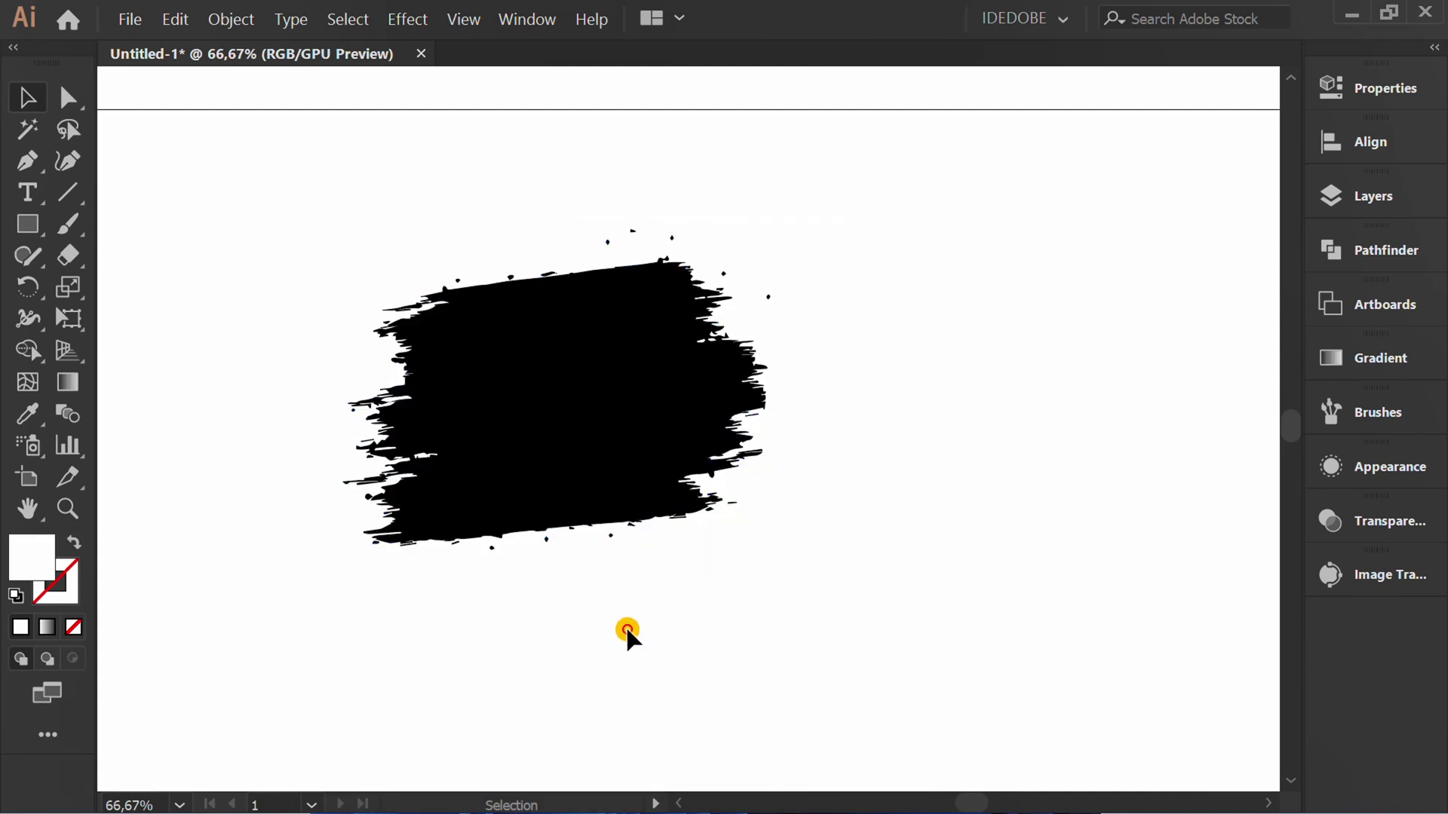
pyautogui.click(277, 258)
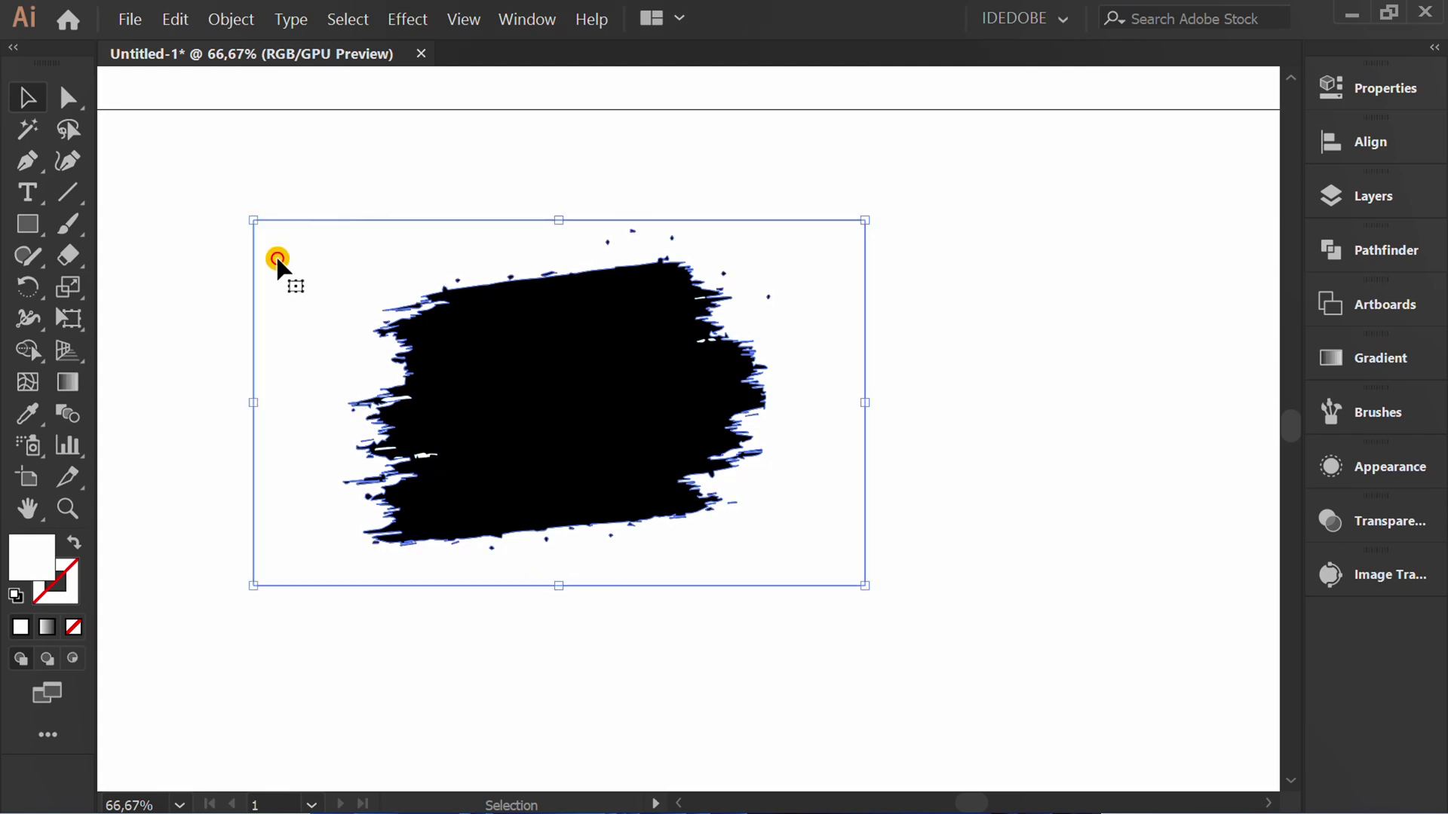
pyautogui.press('Delete')
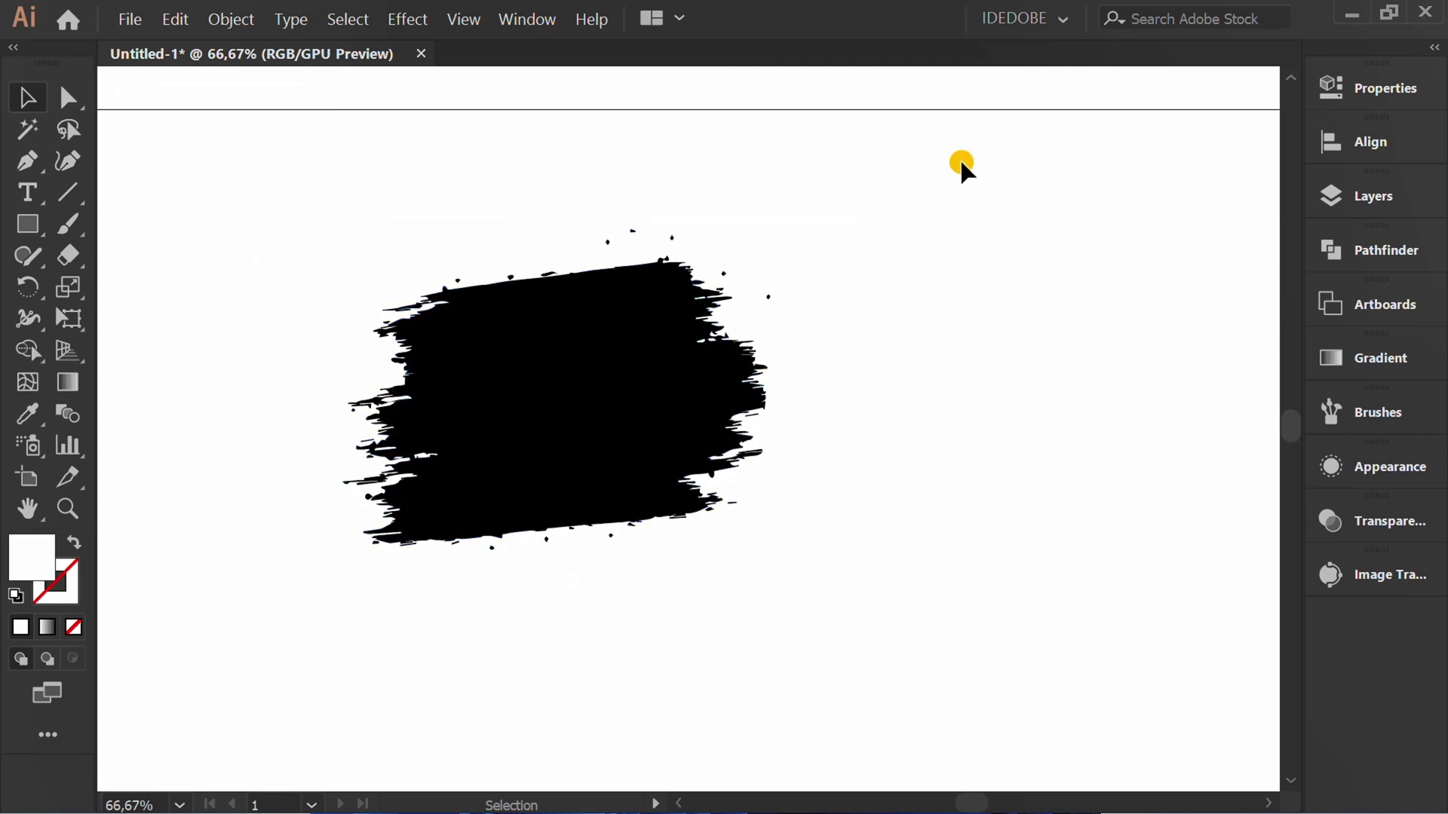
pyautogui.moveTo(914, 219)
pyautogui.mouseDown()
pyautogui.moveTo(488, 540)
pyautogui.moveTo(249, 627)
pyautogui.mouseUp()
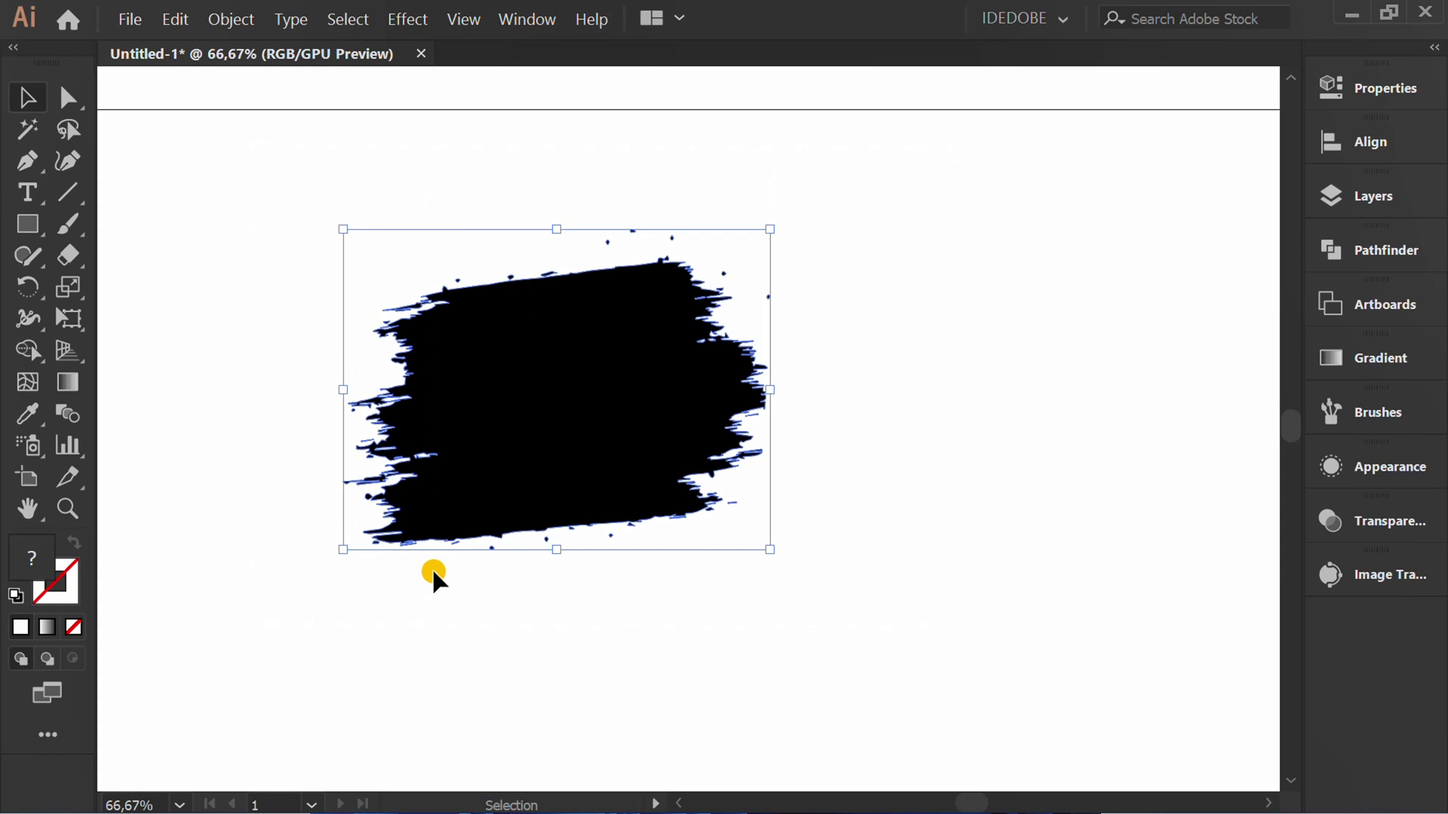
pyautogui.rightClick(475, 337)
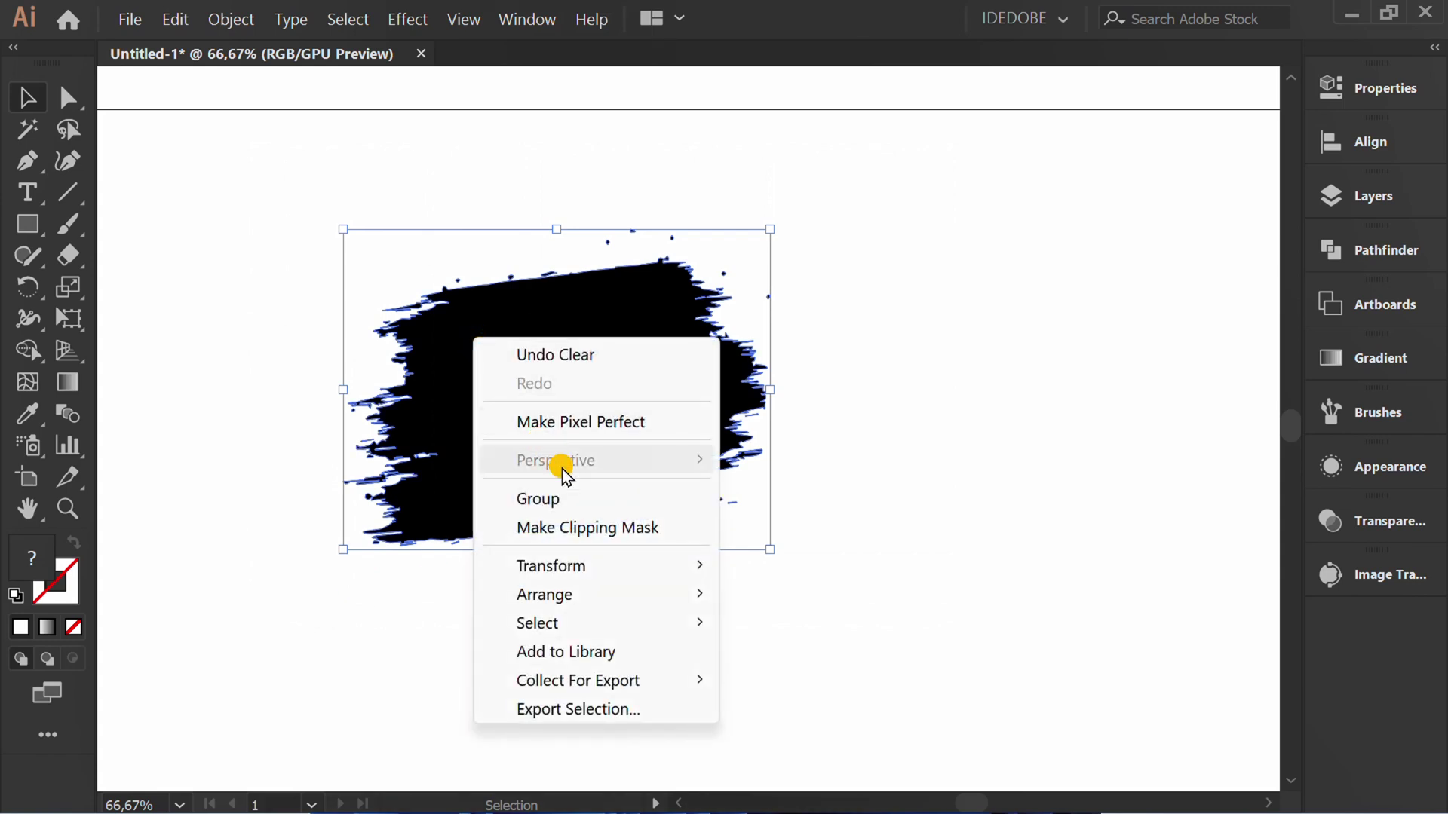
pyautogui.click(635, 500)
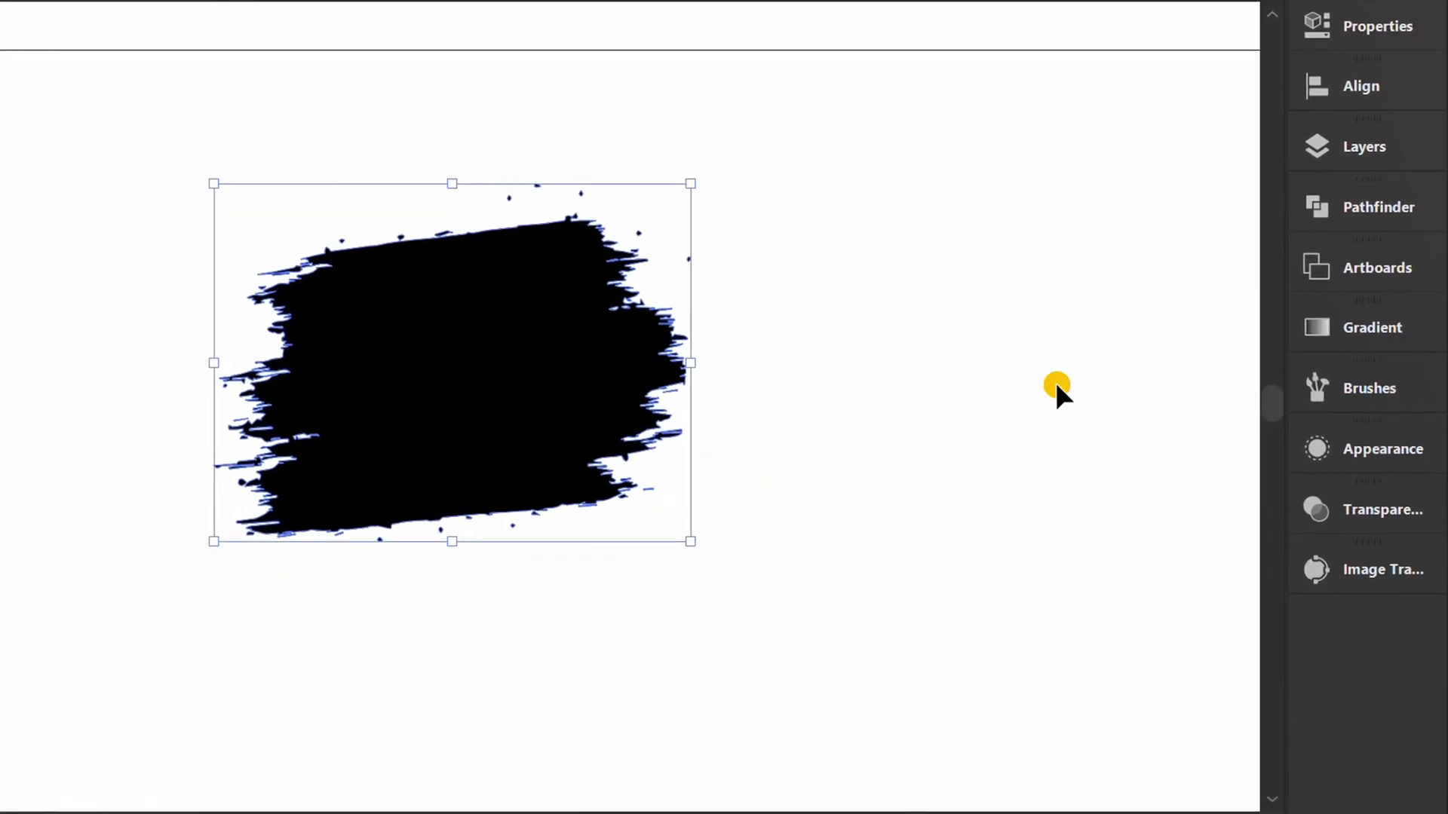
# Merge the brush pieces with Make Compound Shape from the Pathfinder flyout menu.
pyautogui.click(1370, 207)
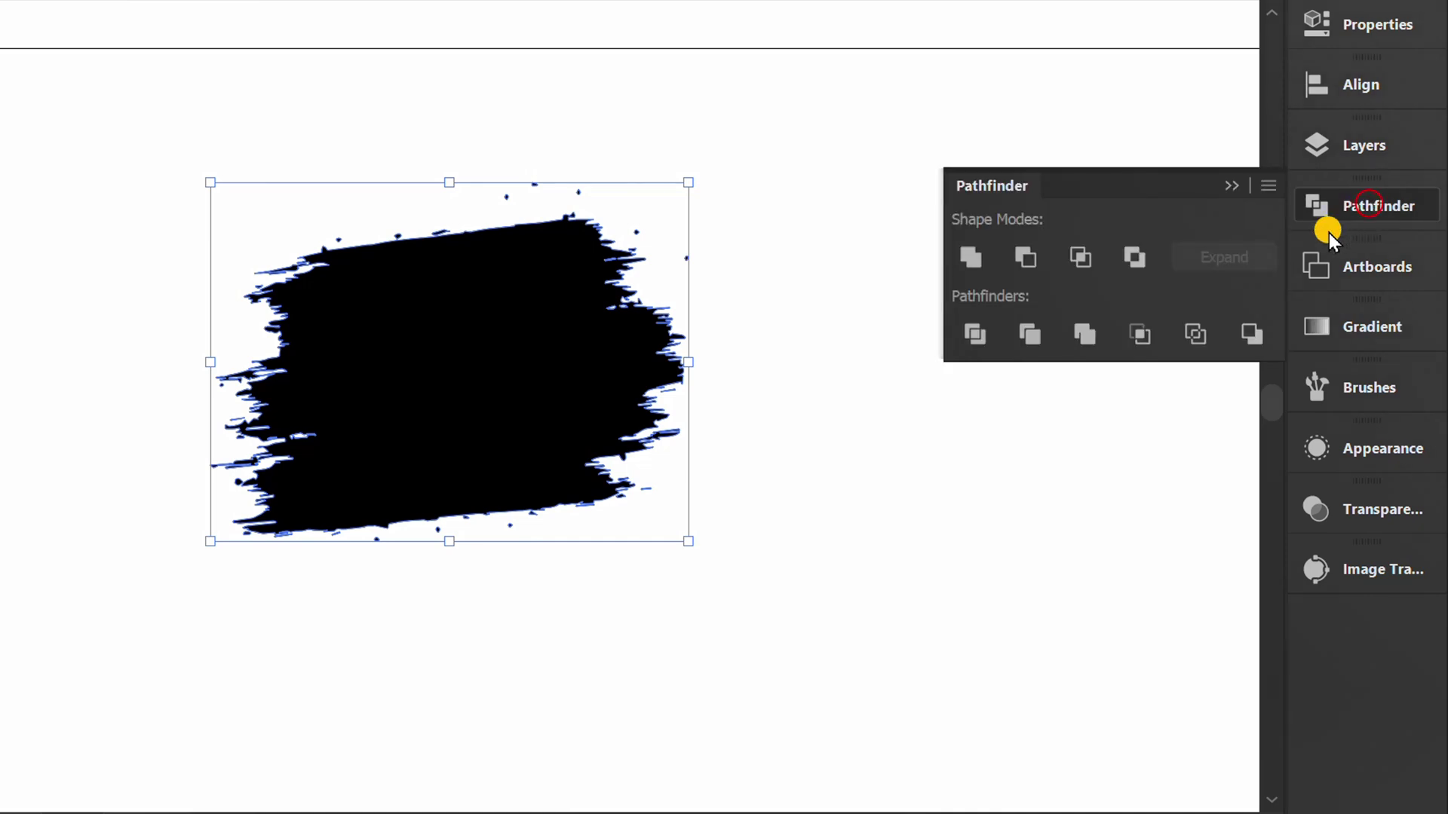
pyautogui.click(1267, 187)
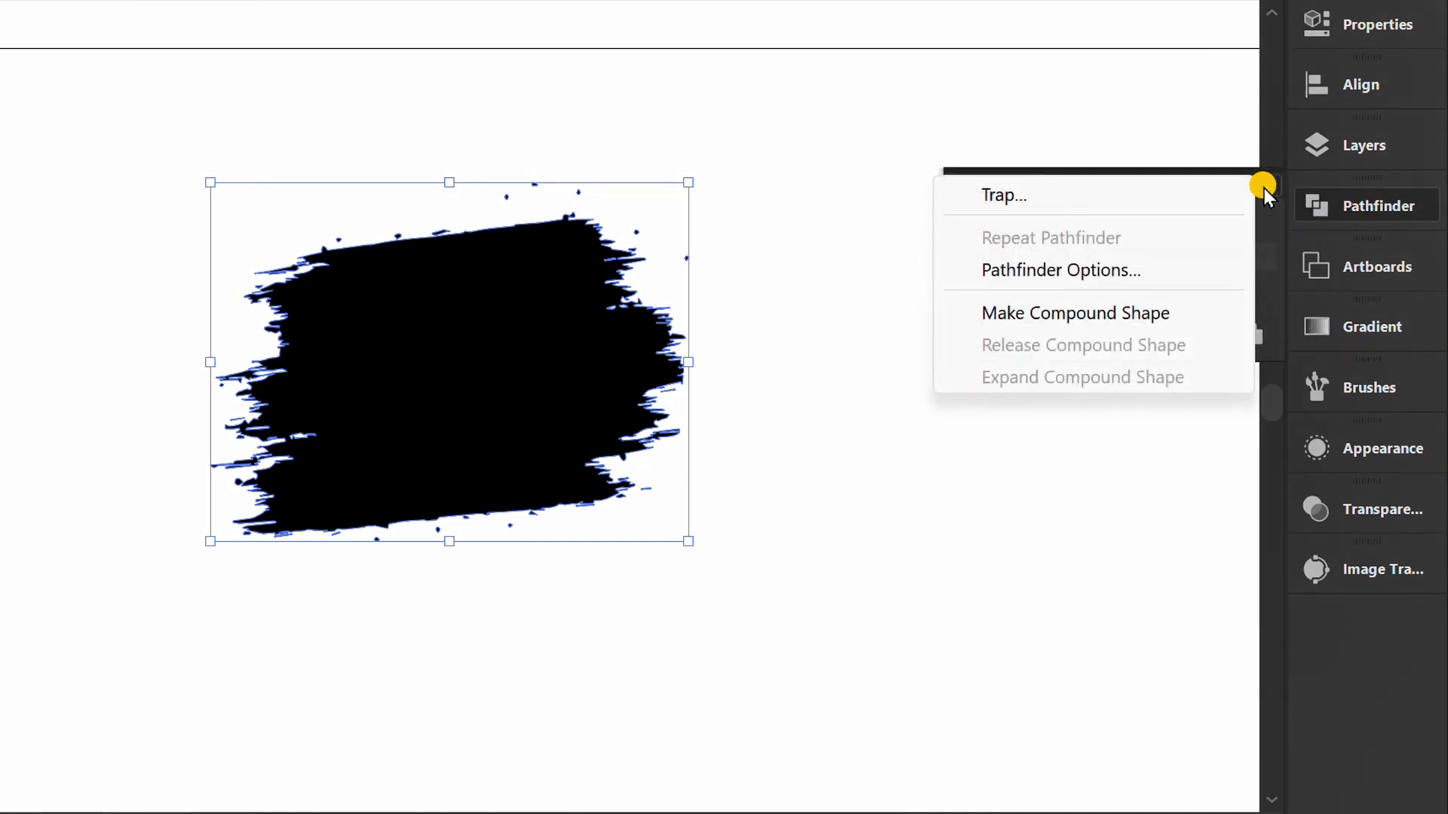
pyautogui.click(1124, 312)
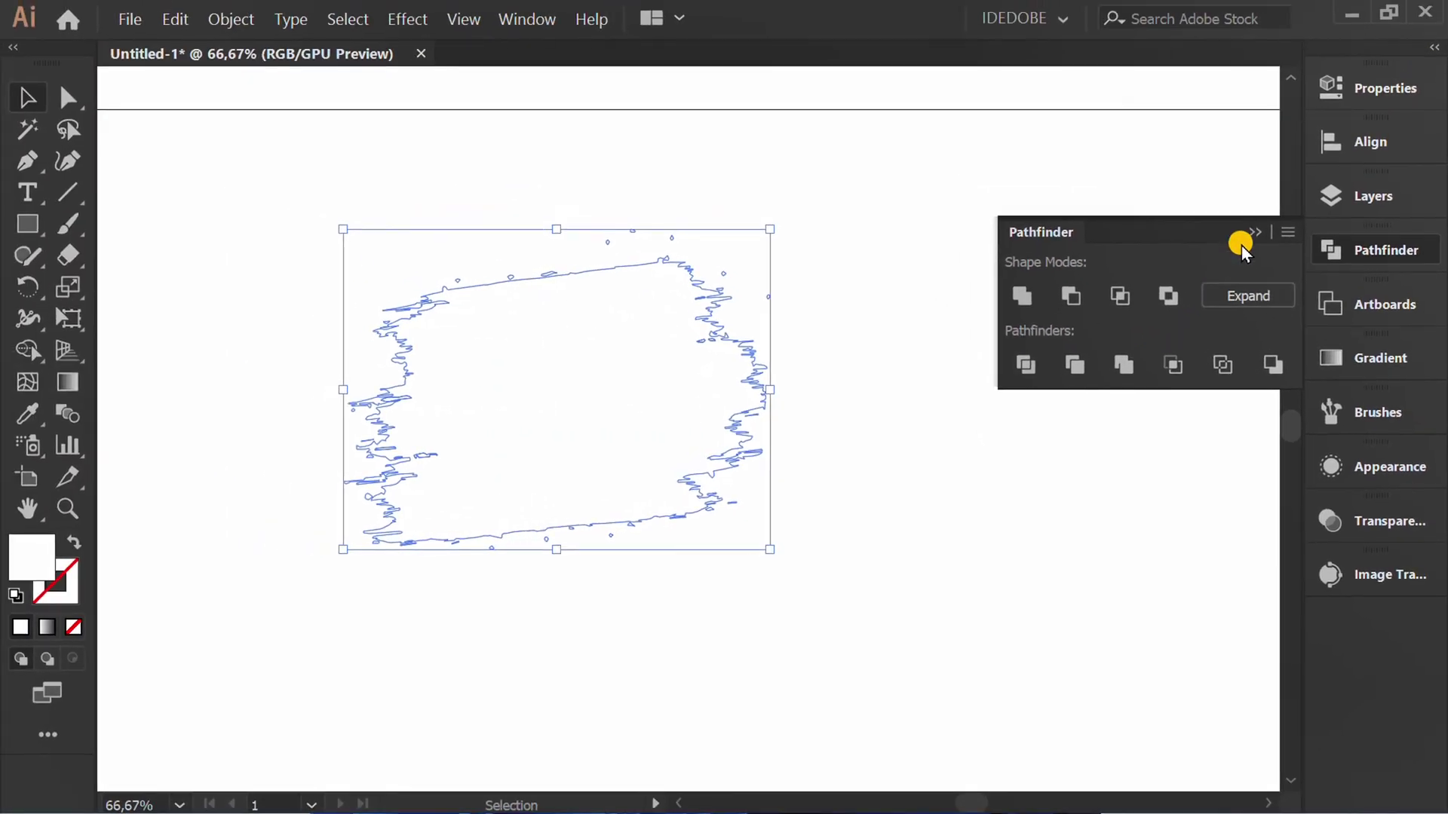
pyautogui.click(1255, 233)
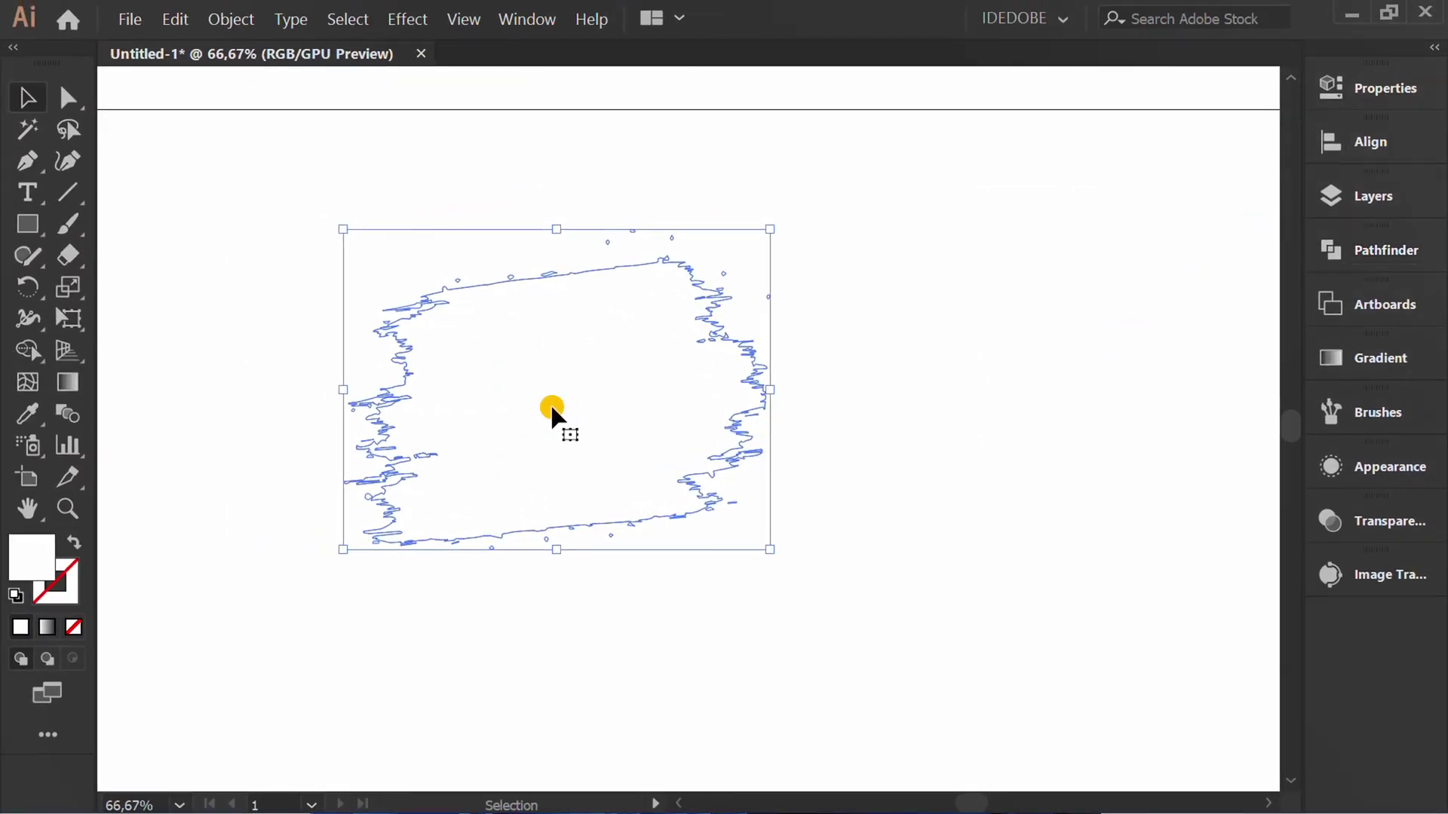
# Reset to default colours and remove the fill, leaving a black outline.
pyautogui.press('d')
pyautogui.press('/')
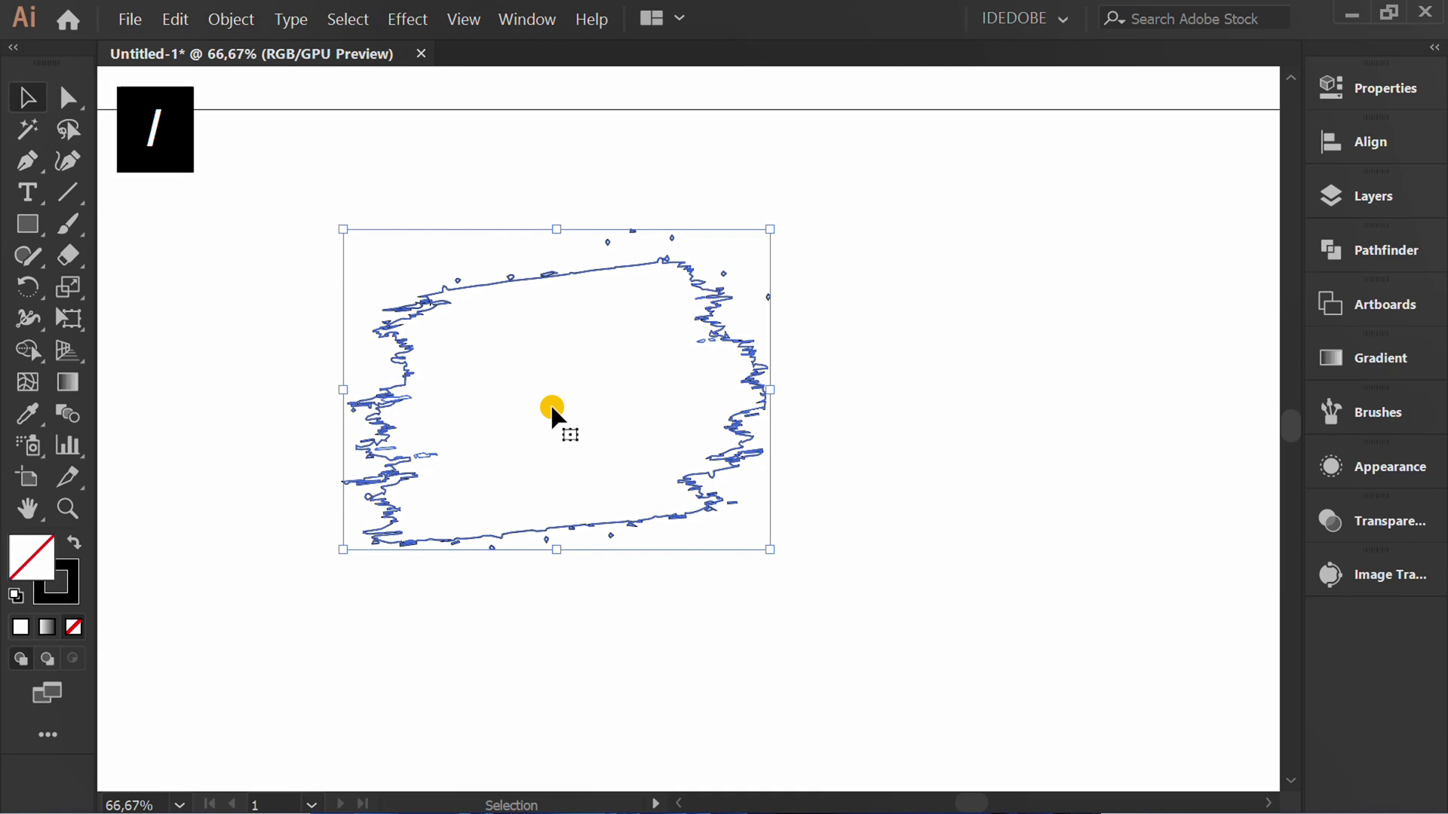
pyautogui.hotkey('ctrl', '+')
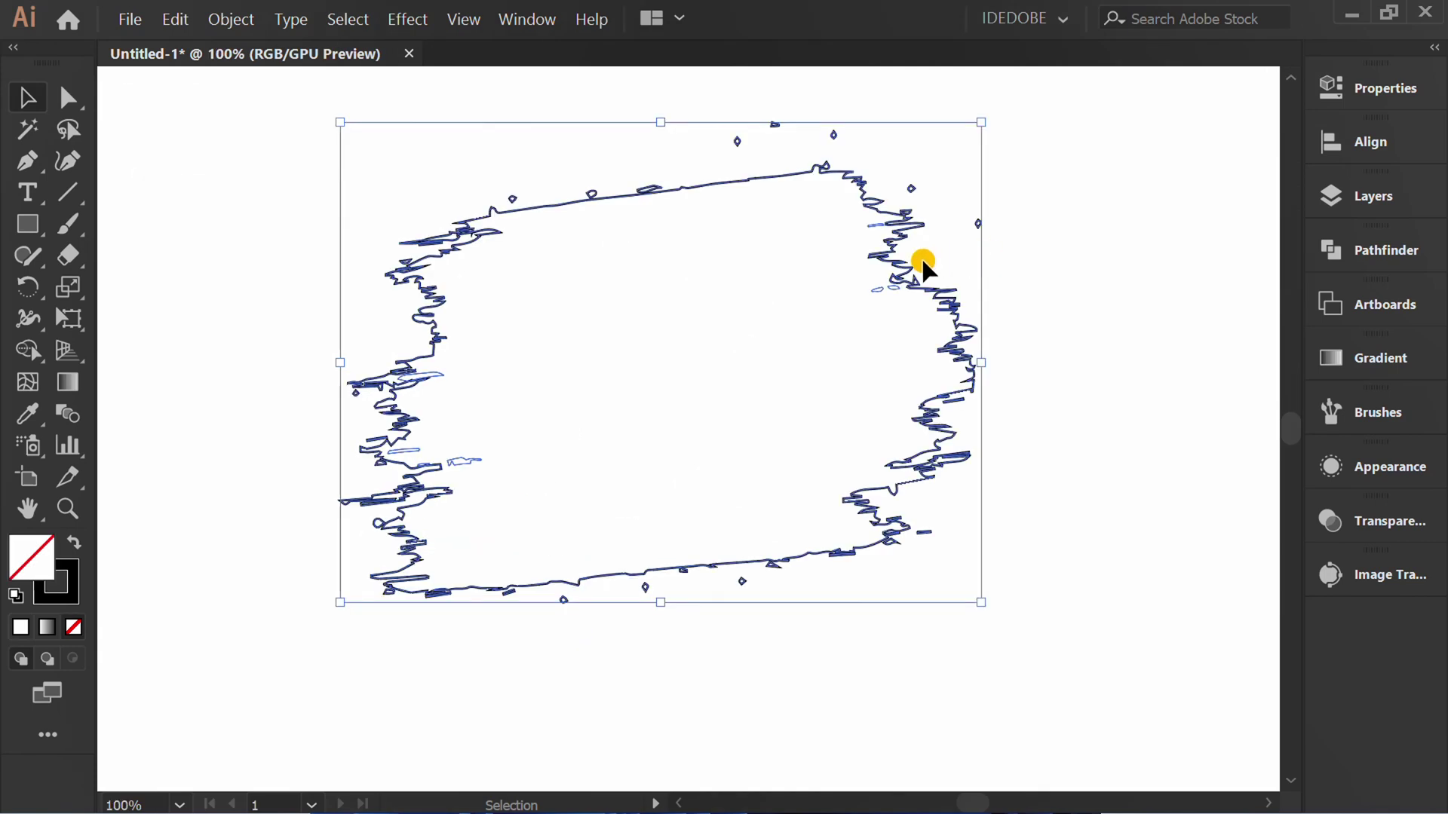
# Rotate the outline level and reset its bounding box via Transform > Reset Bounding Box.
pyautogui.moveTo(987, 115); pyautogui.dragTo(1022, 161)
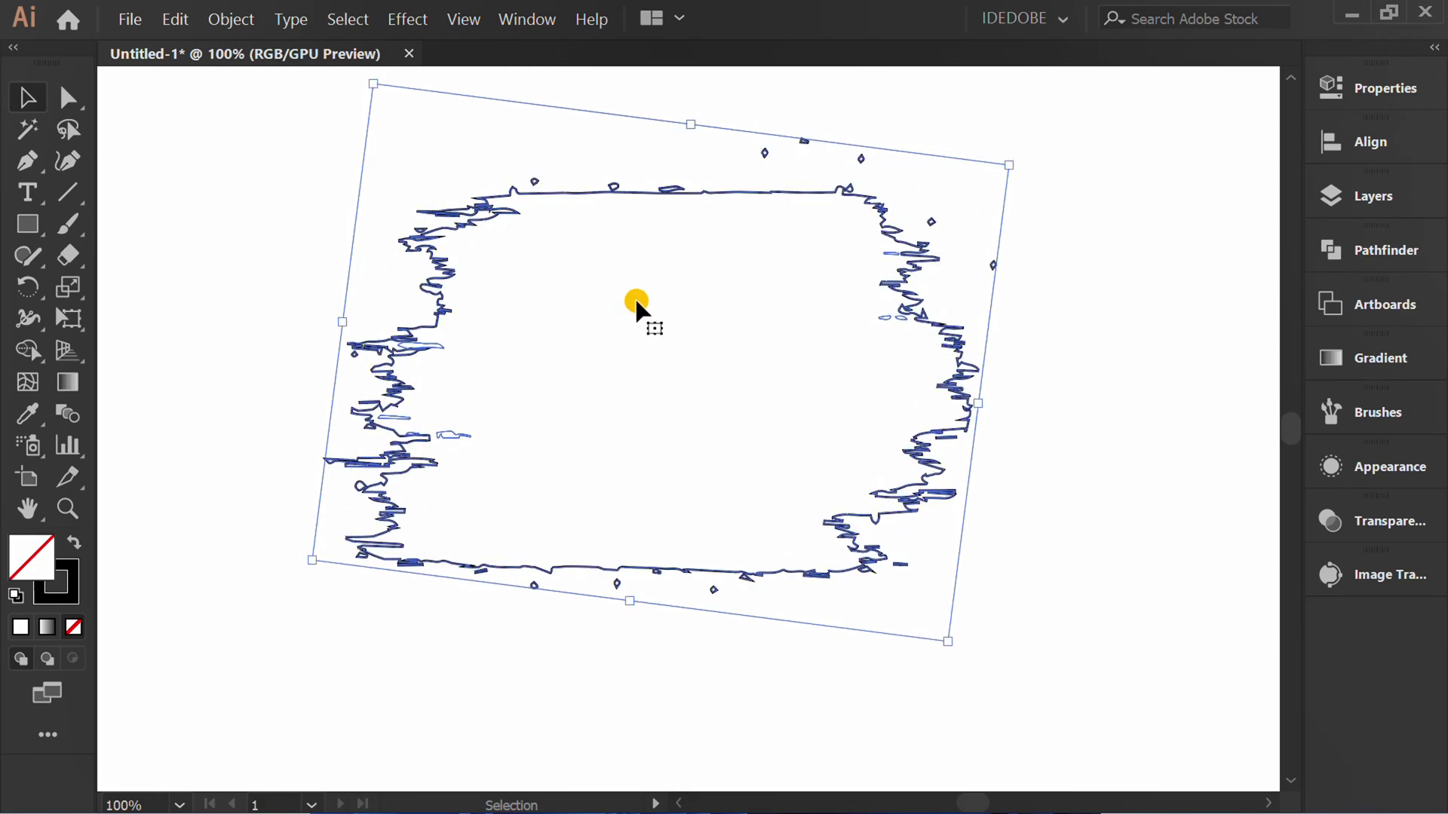
pyautogui.rightClick(595, 266)
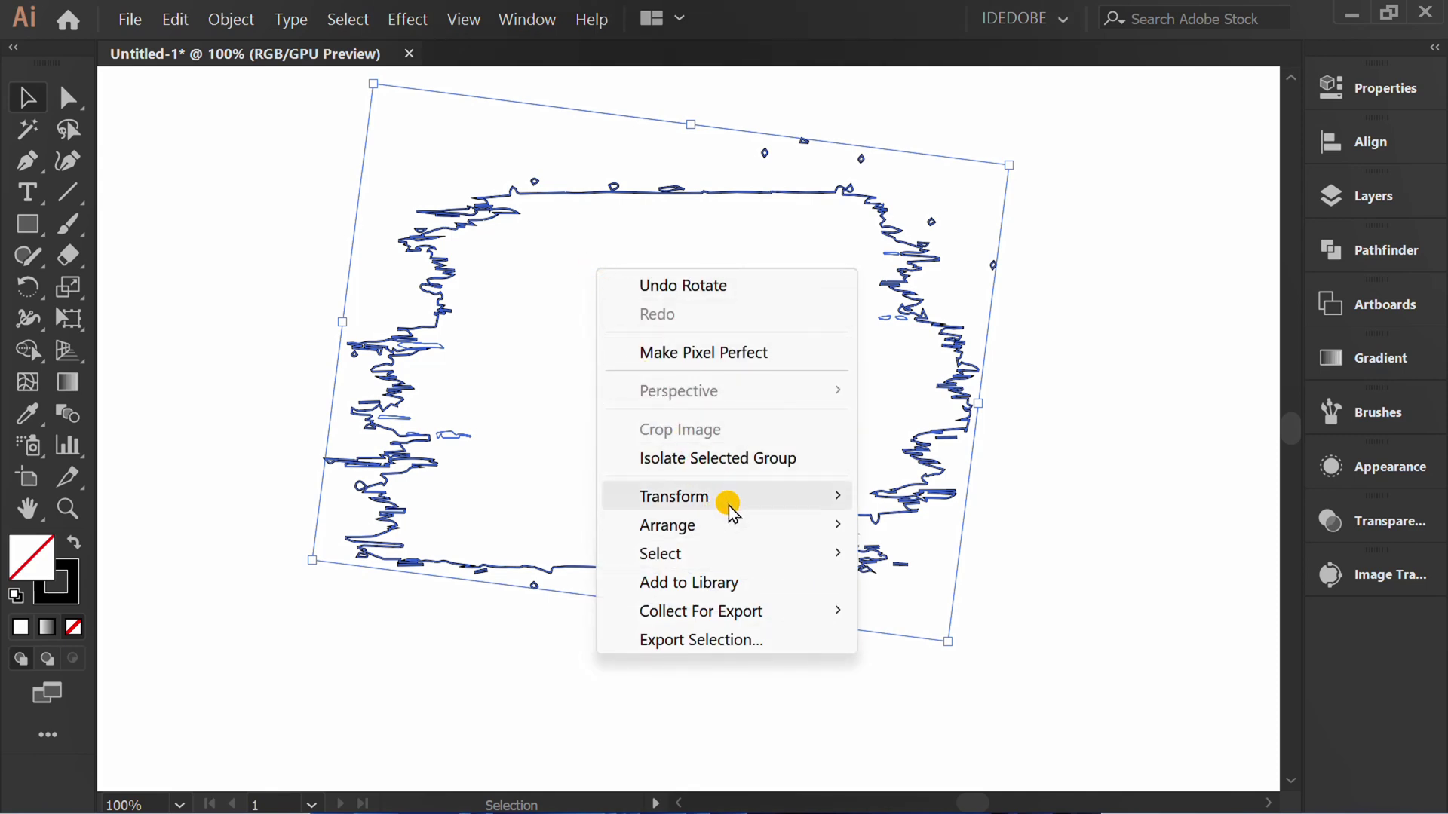
pyautogui.moveTo(730, 512)
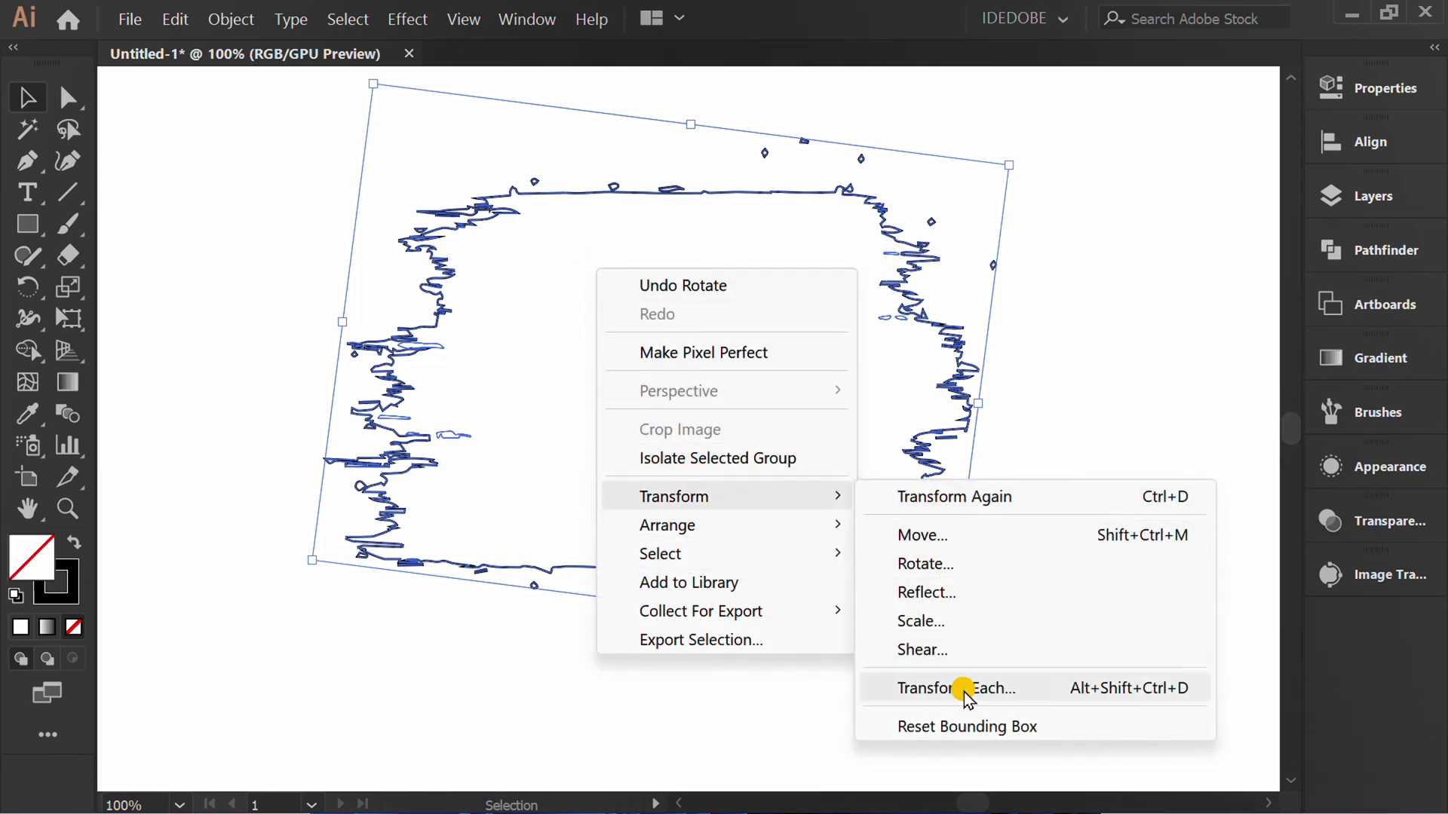
pyautogui.click(990, 730)
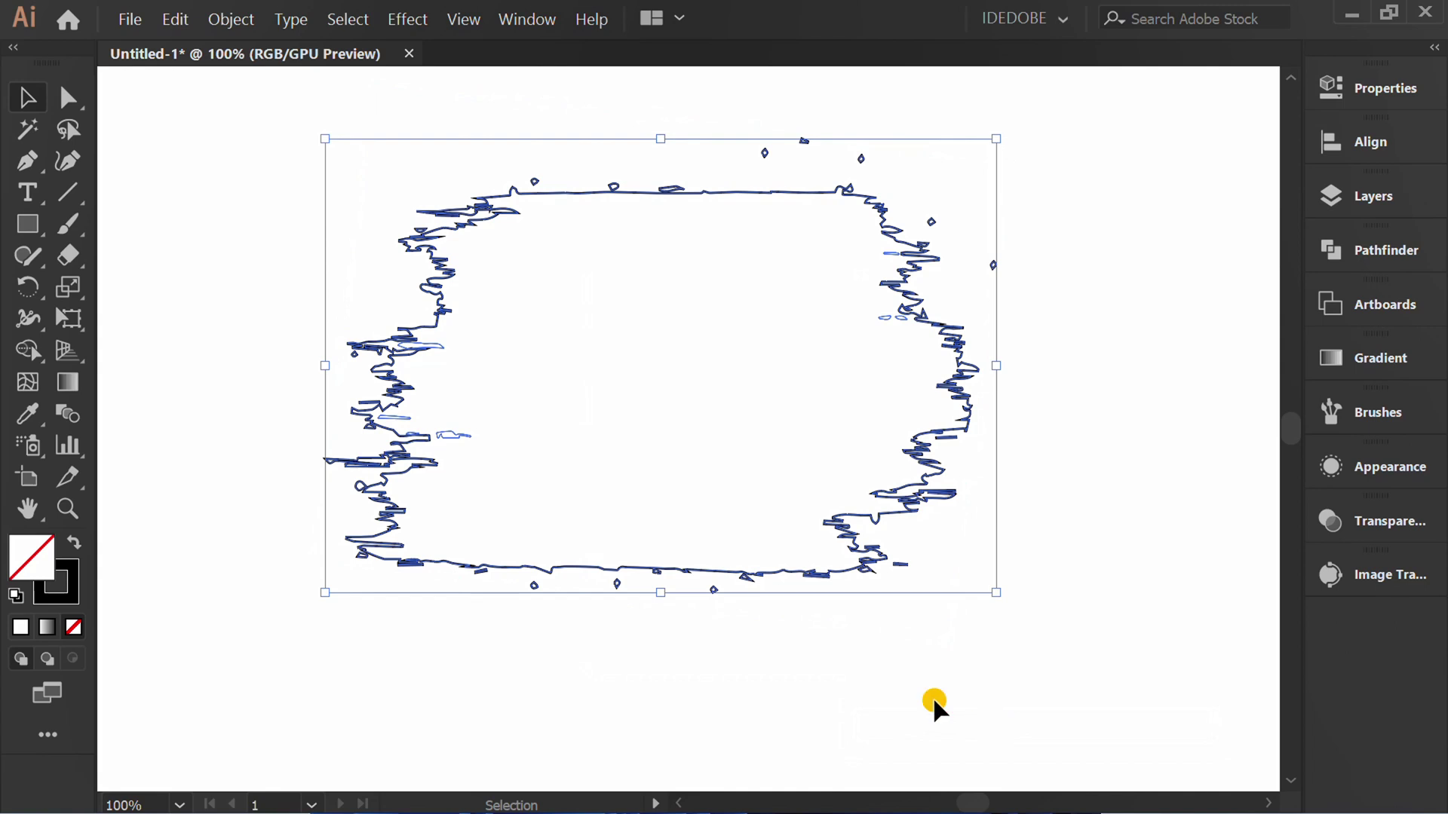
pyautogui.click(711, 678)
pyautogui.hotkey('ctrl', '-')
pyautogui.hotkey('ctrl', '-')
pyautogui.hotkey('ctrl', '-')
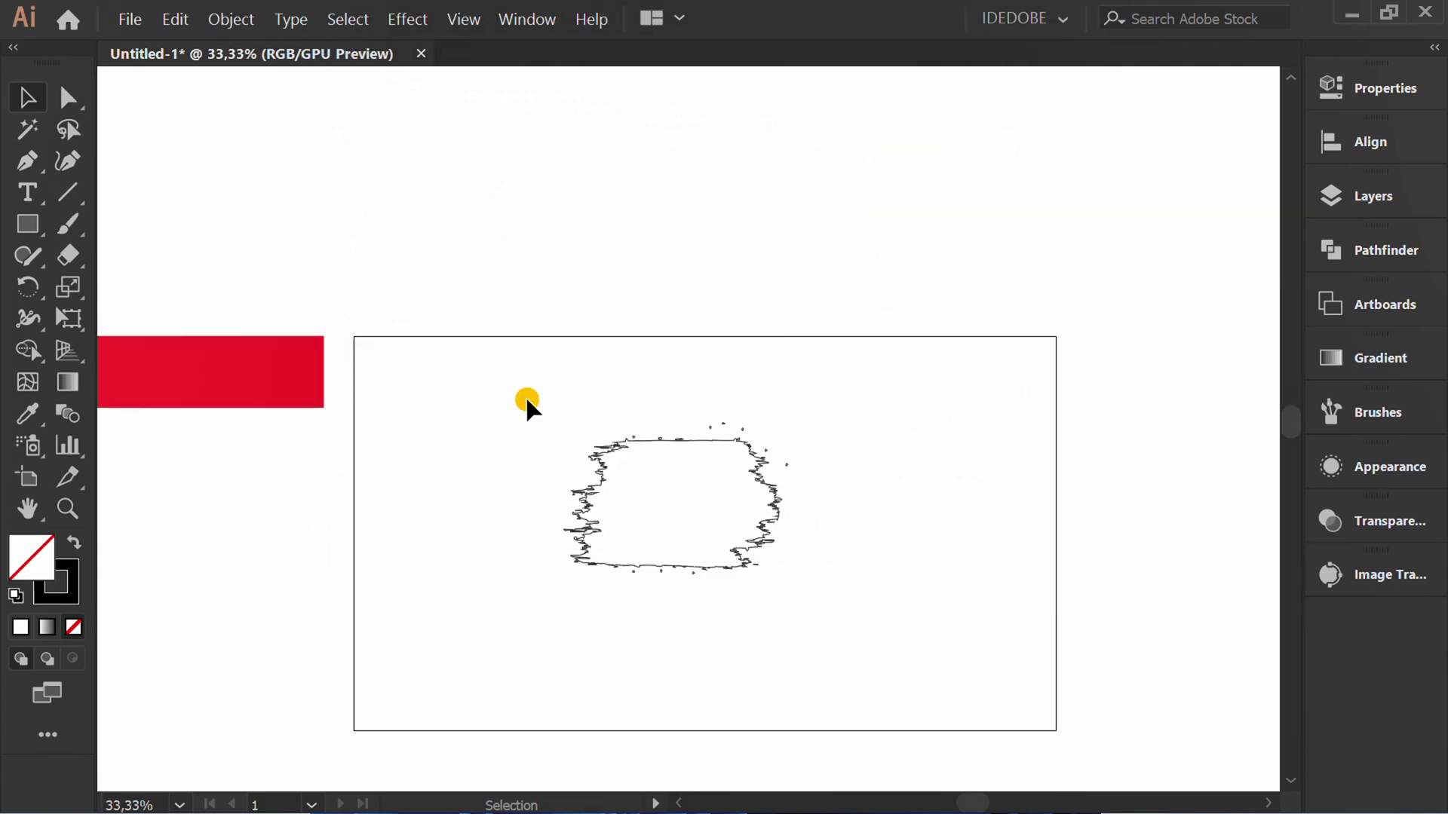
# Move the flag onto the brush-stroke outline and send it to the back.
pyautogui.moveTo(194, 404); pyautogui.dragTo(660, 504)
pyautogui.scroll(2, 682, 532)
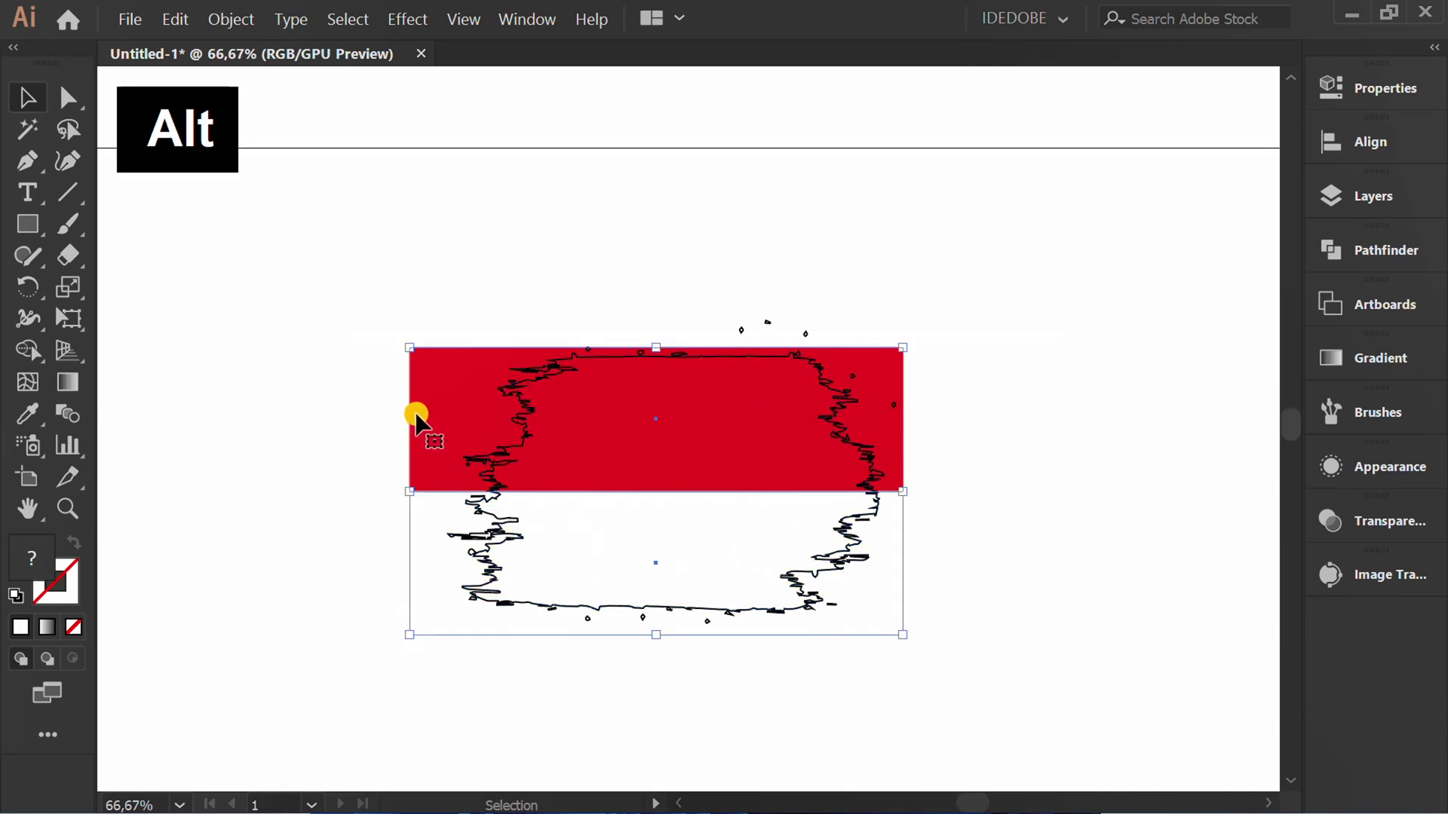
pyautogui.rightClick(435, 375)
pyautogui.moveTo(608, 655)
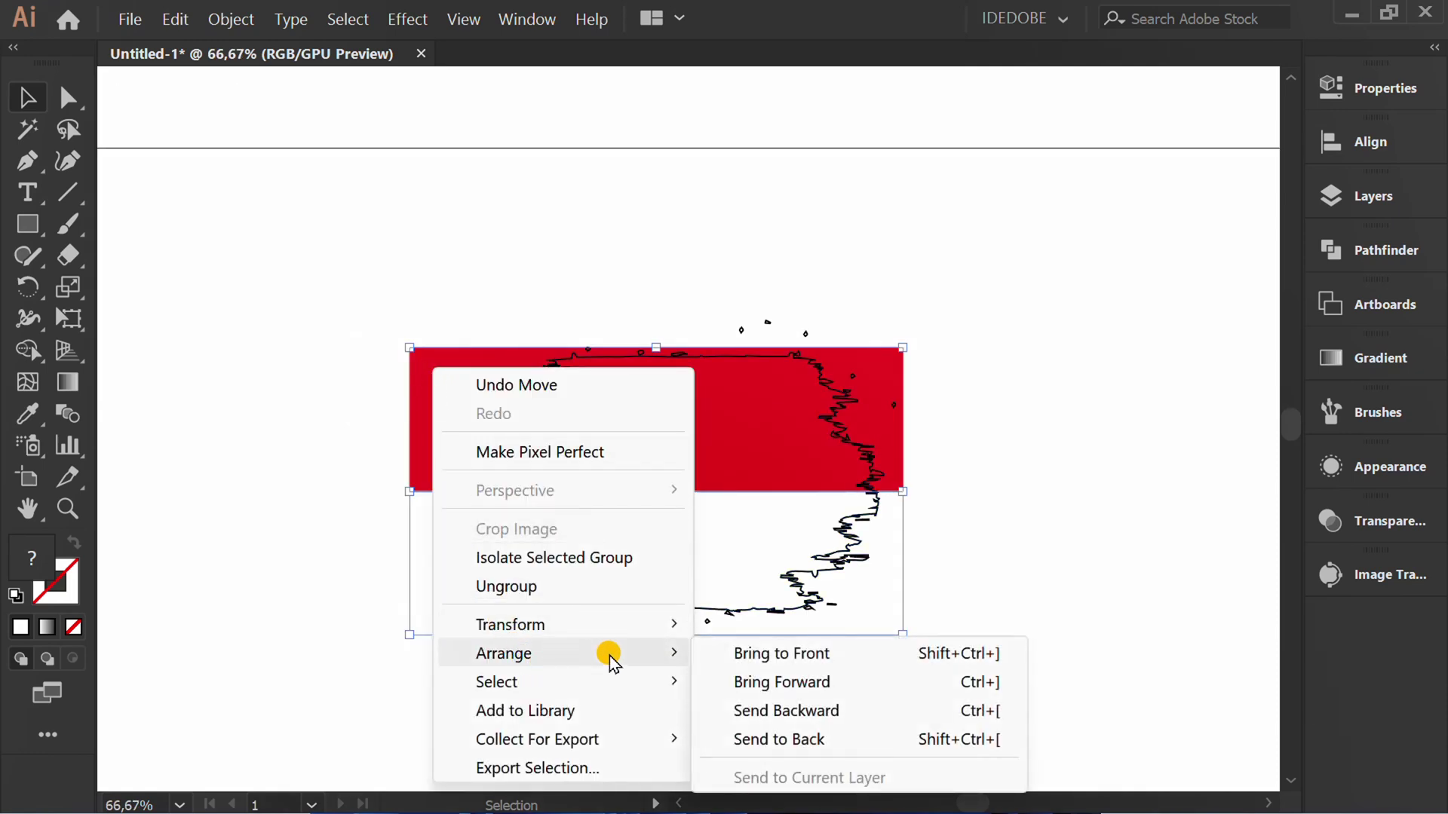
pyautogui.click(784, 740)
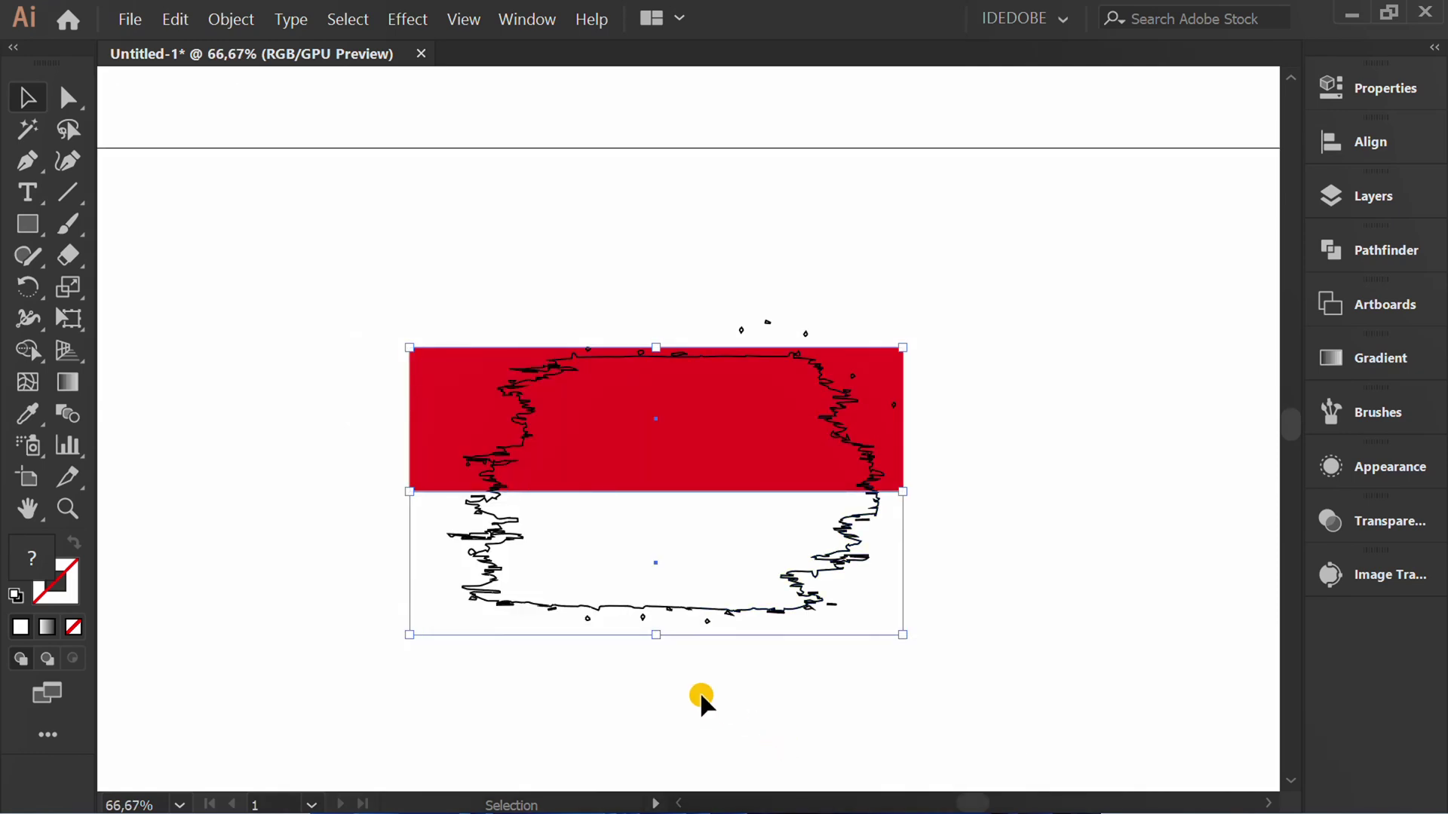
pyautogui.scroll(1, 679, 684)
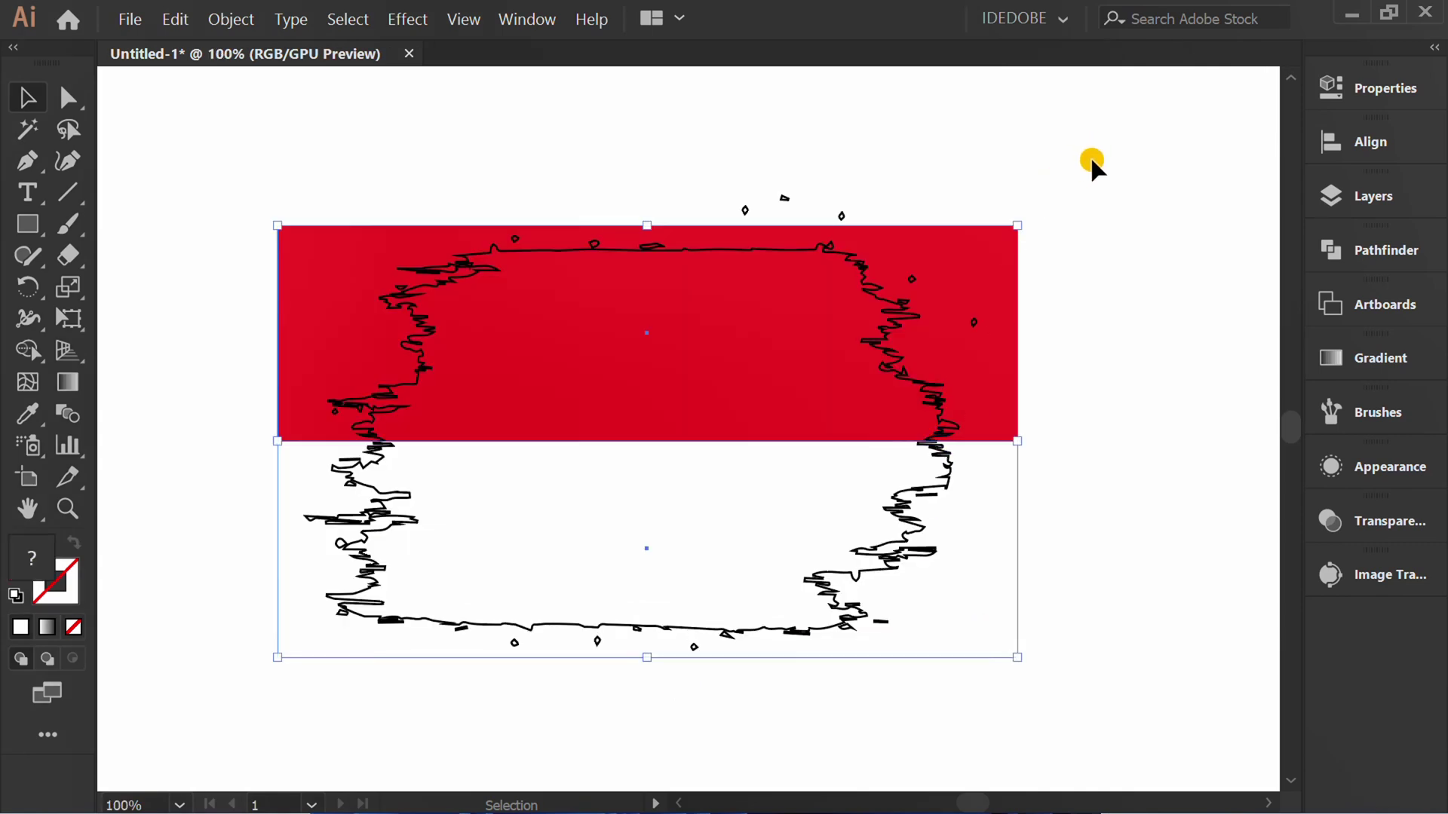
# Make a clipping mask from the outline and flag, confirming the complex-mask prompt.
pyautogui.moveTo(1092, 163); pyautogui.dragTo(207, 688)
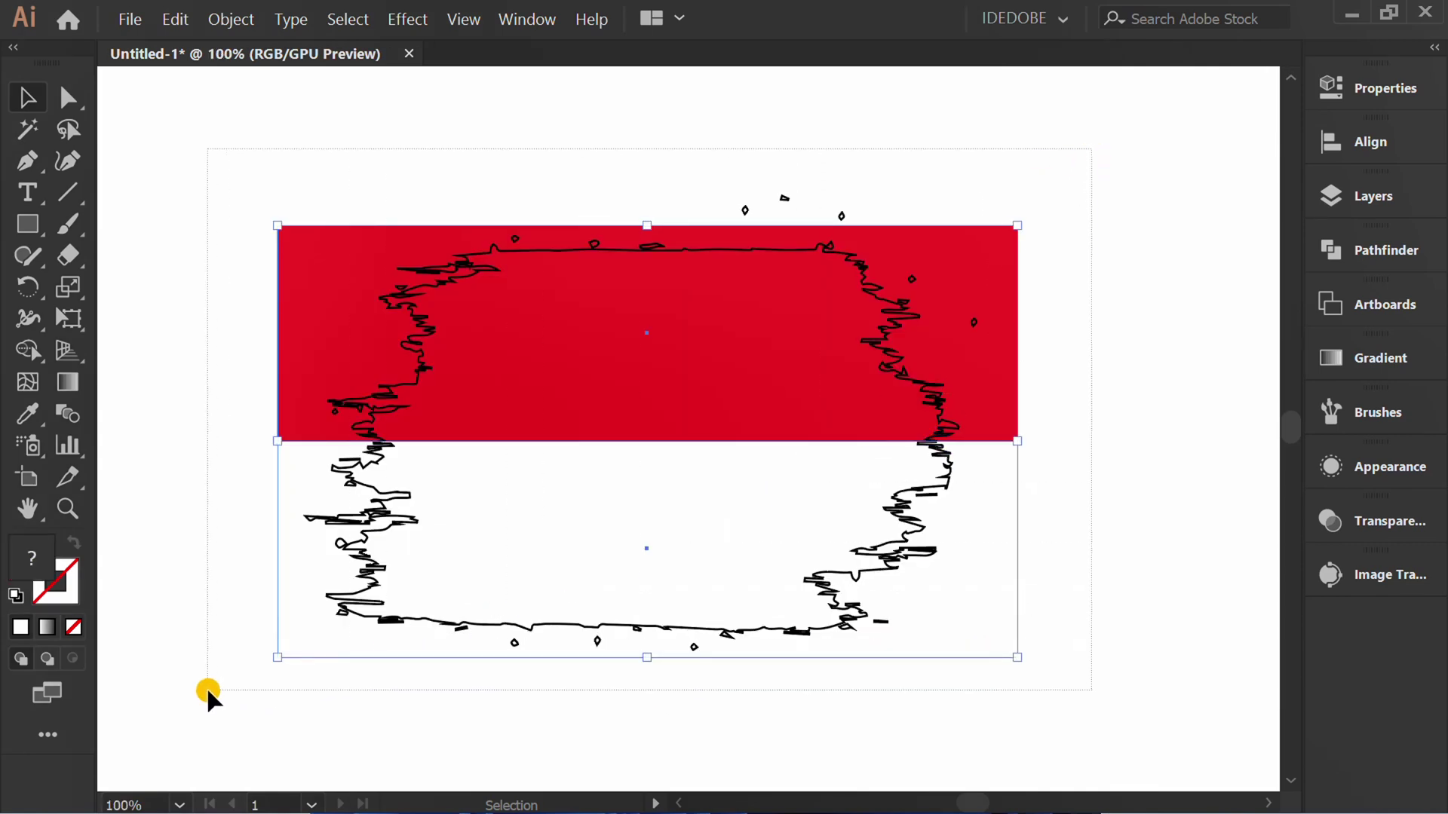
pyautogui.rightClick(518, 326)
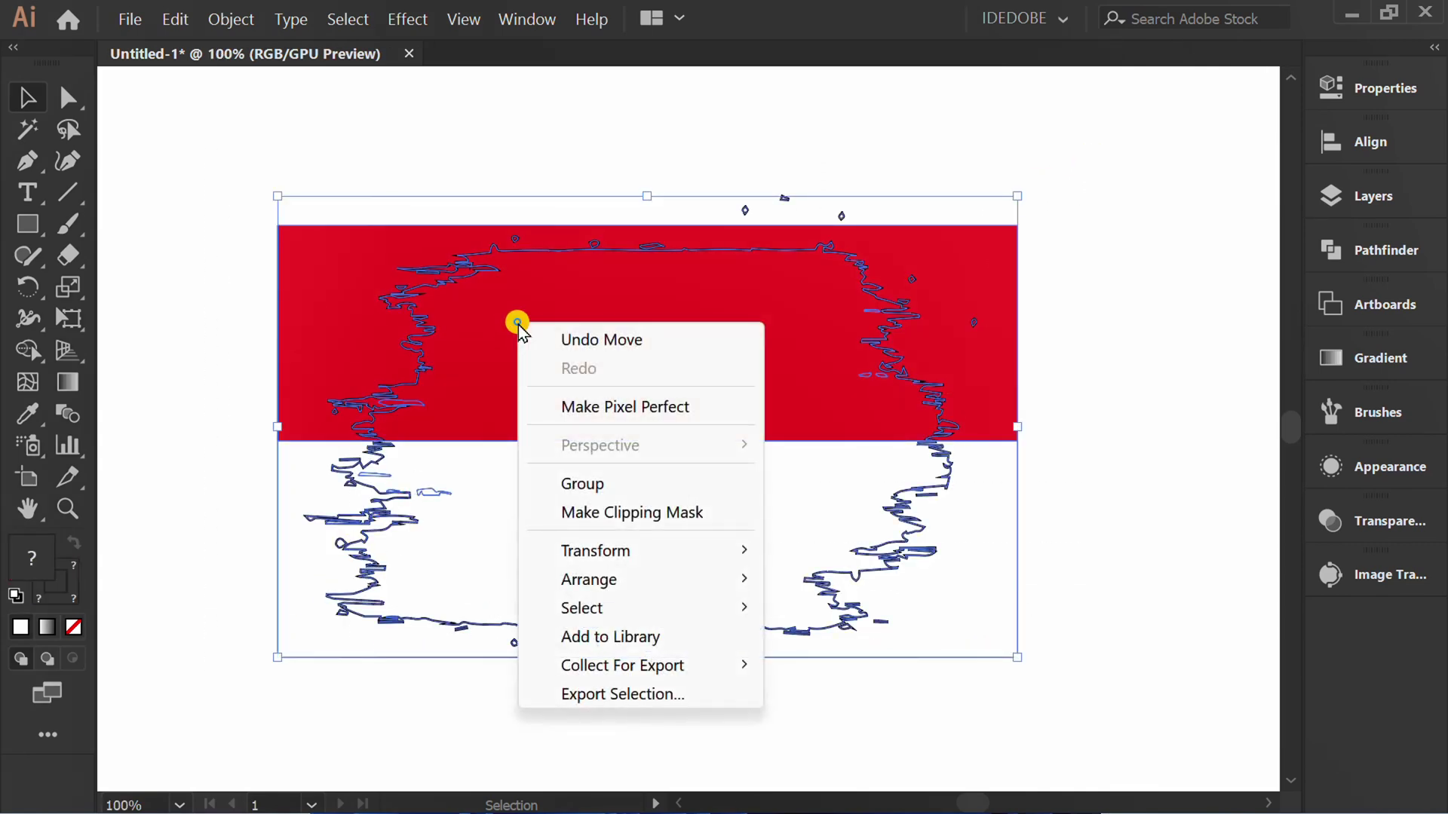
pyautogui.click(708, 515)
pyautogui.click(850, 456)
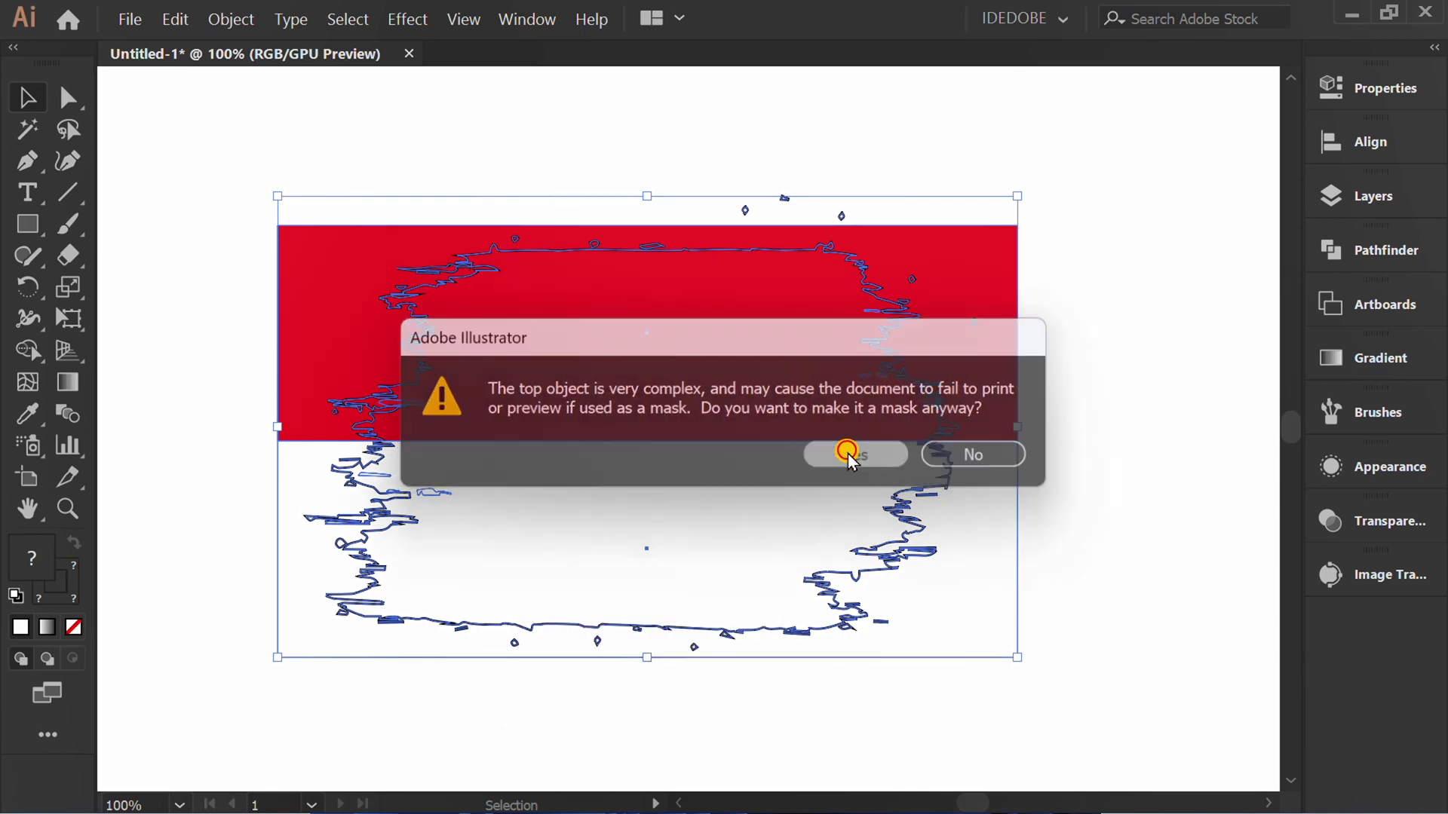
pyautogui.click(647, 702)
pyautogui.hotkey('ctrl', '-')
pyautogui.hotkey('ctrl', '-')
pyautogui.hotkey('ctrl', '-')
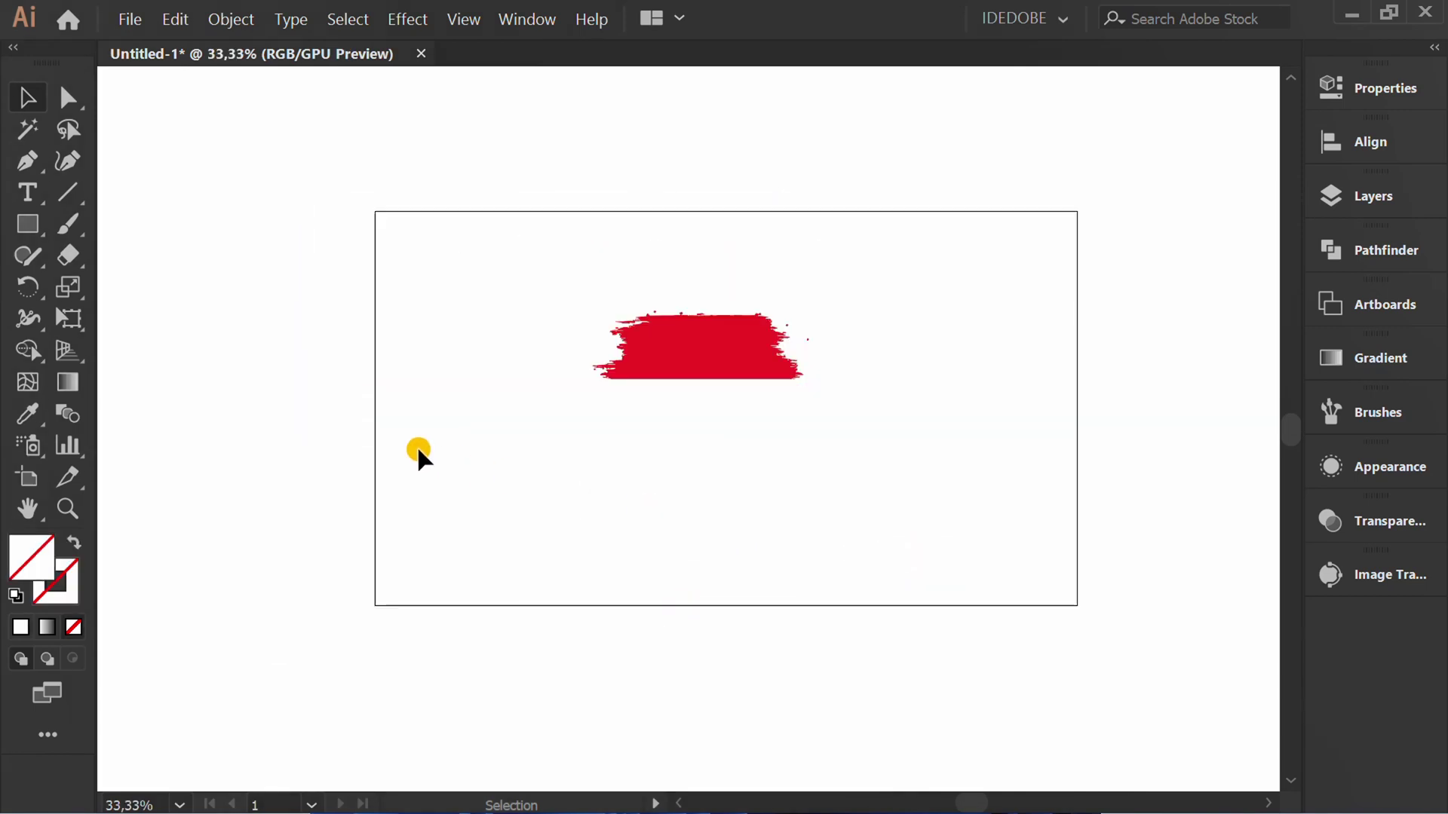
# Draw a dark grey rectangle covering the whole 1280 × 720 pt artboard.
pyautogui.moveTo(30, 226); pyautogui.dragTo(148, 224)
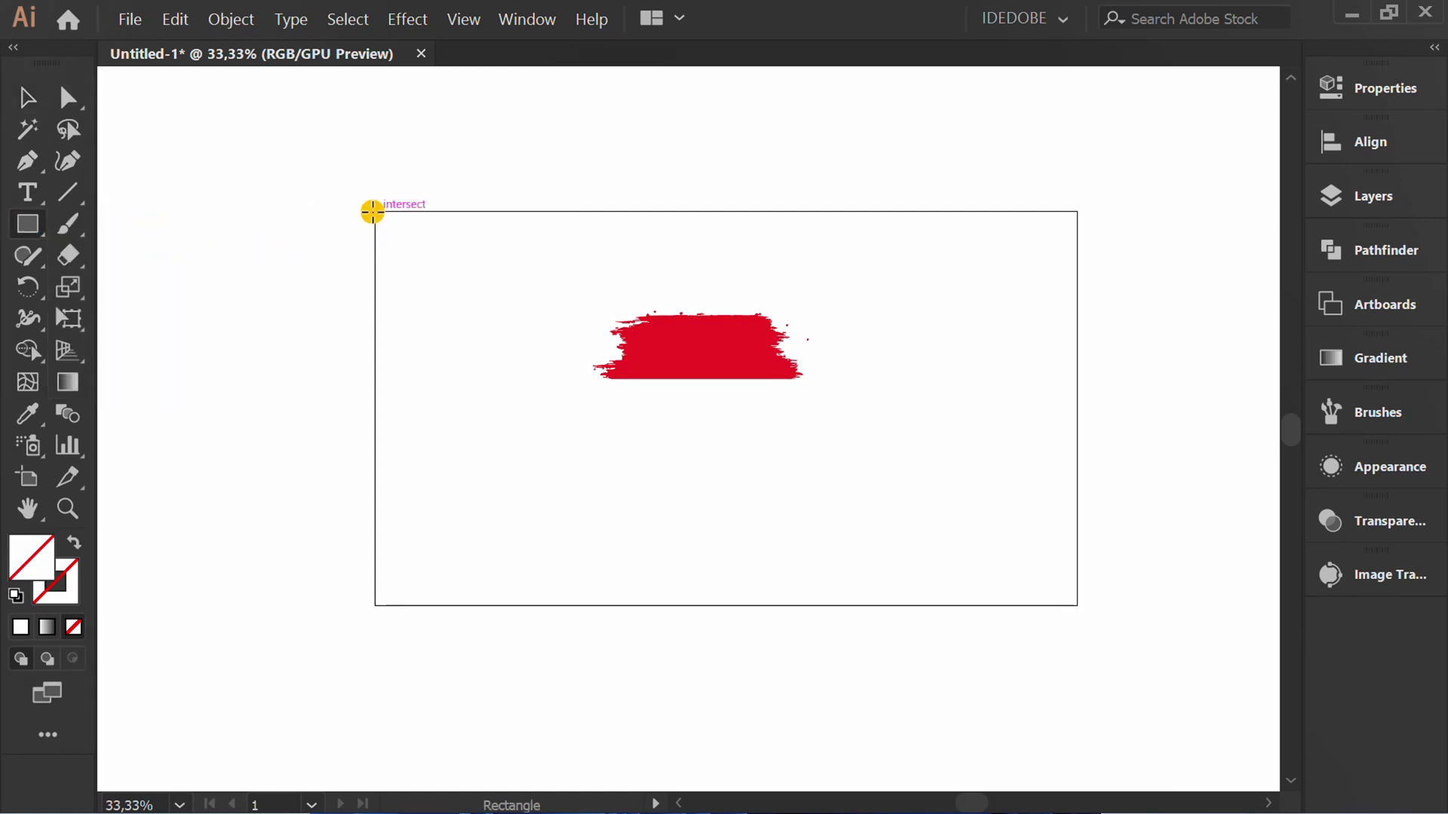
pyautogui.moveTo(372, 212); pyautogui.dragTo(1077, 605)
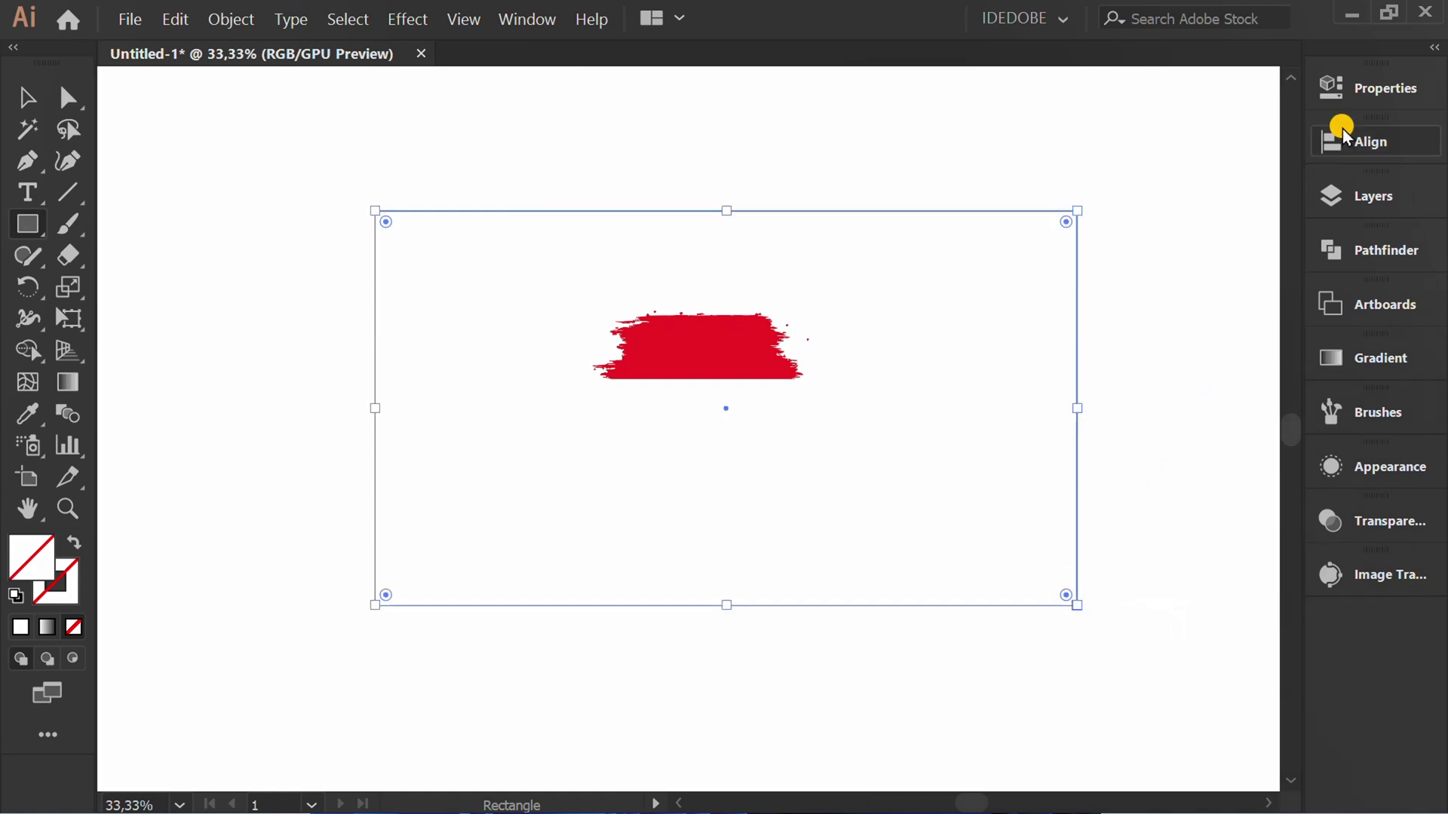
pyautogui.click(1333, 88)
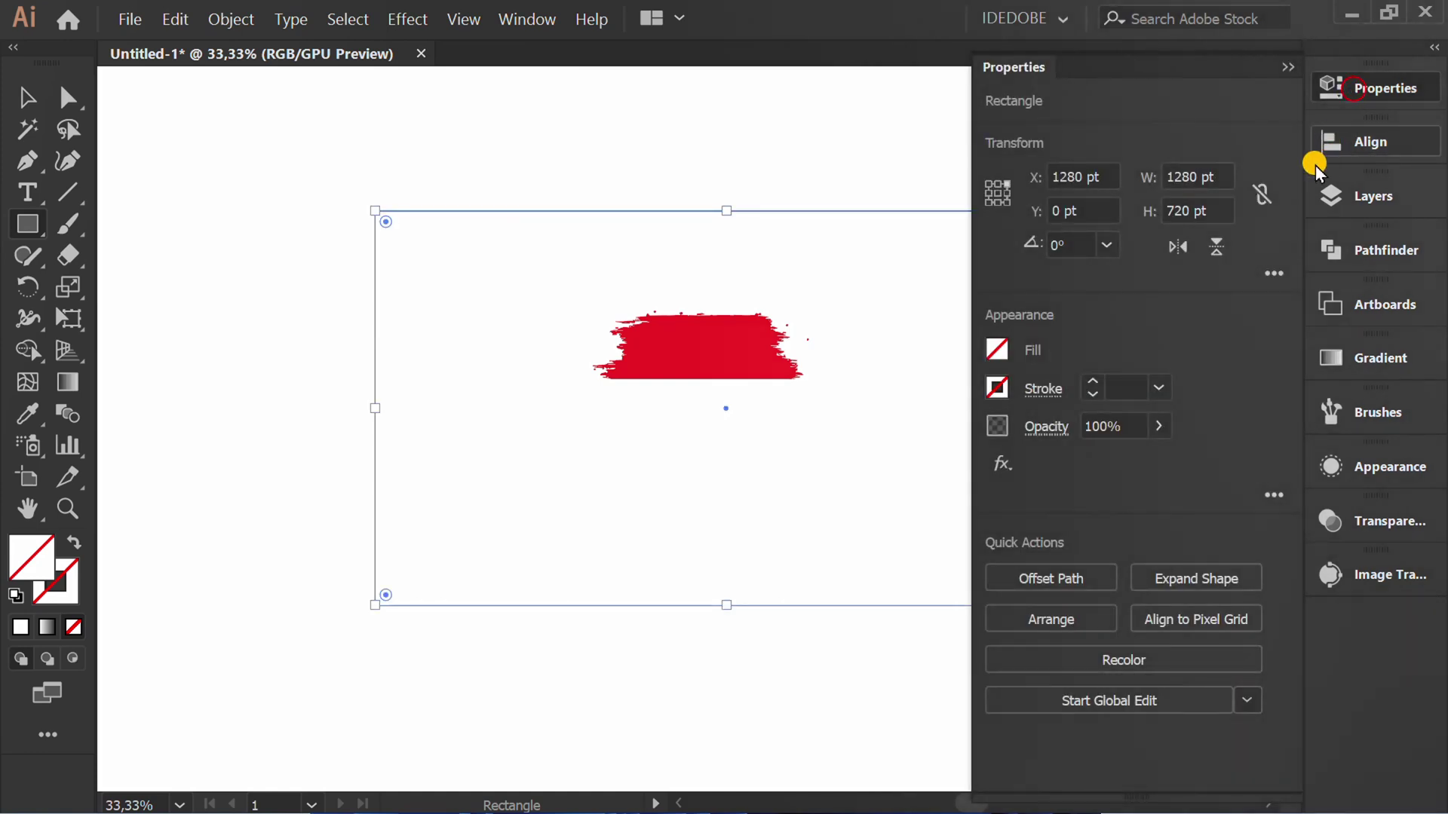
pyautogui.click(996, 347)
pyautogui.click(785, 543)
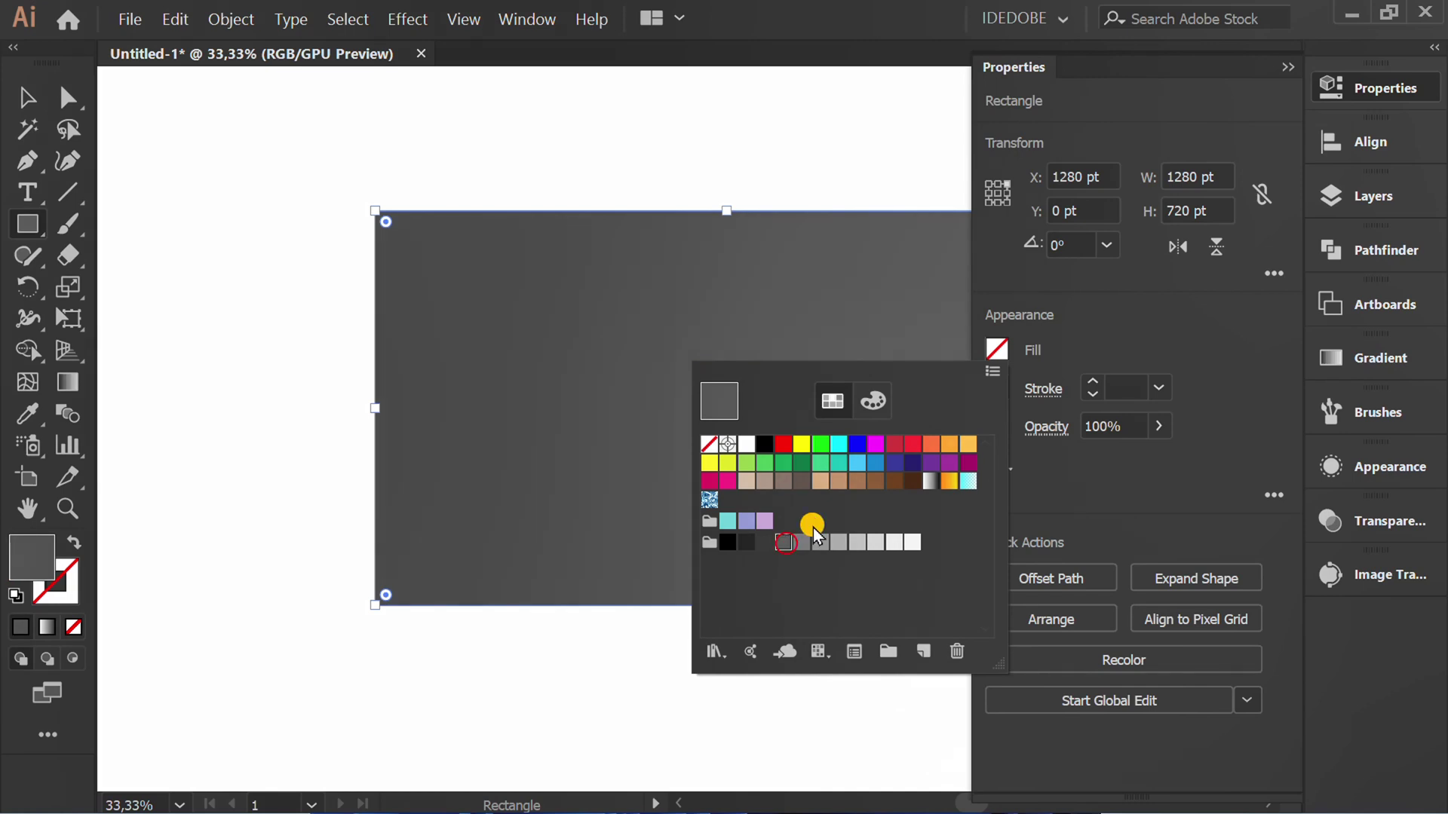
pyautogui.click(1232, 313)
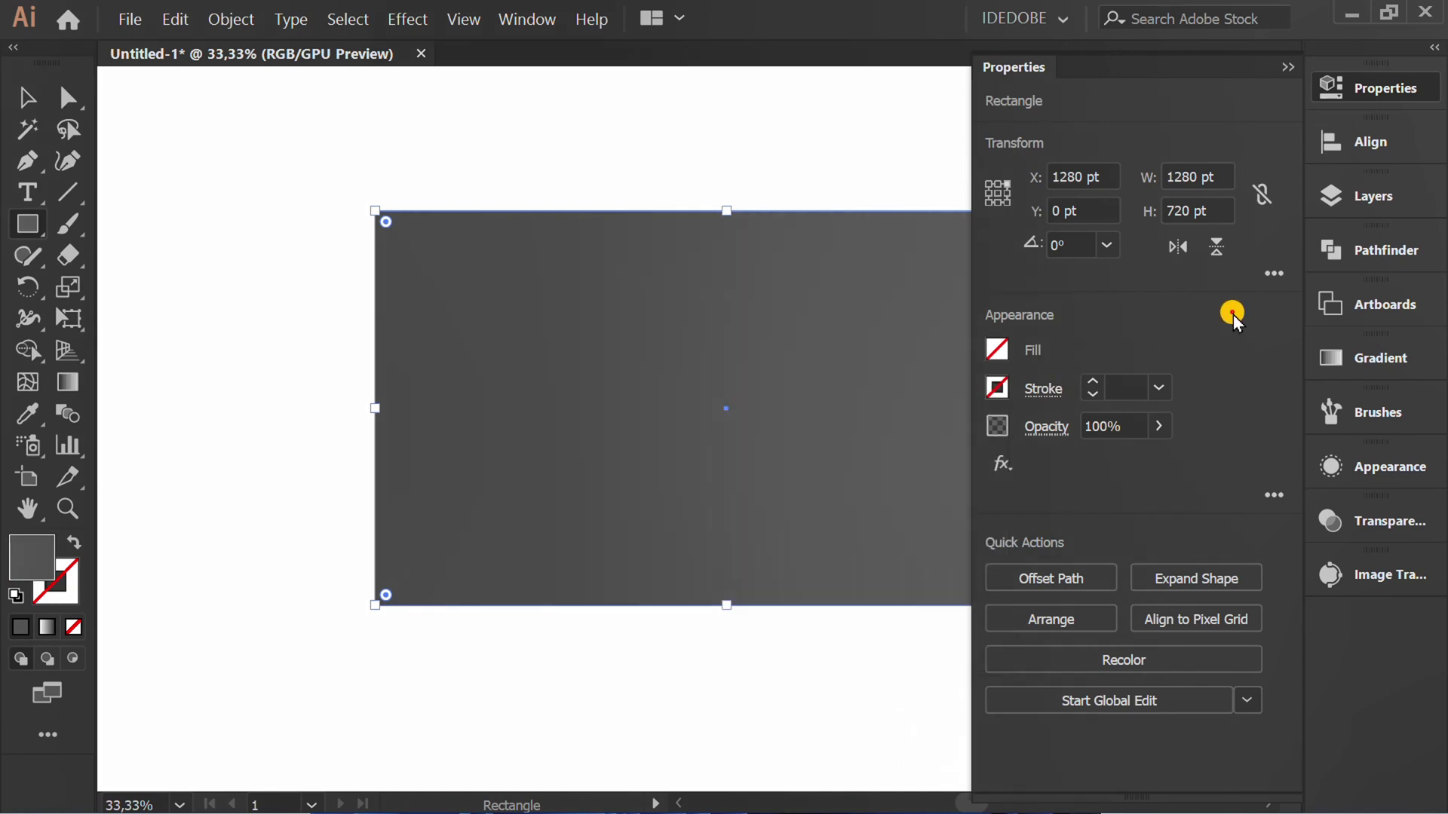
pyautogui.click(1284, 68)
# Send the grey rectangle to the back, behind the brush-stroke flag.
pyautogui.rightClick(419, 260)
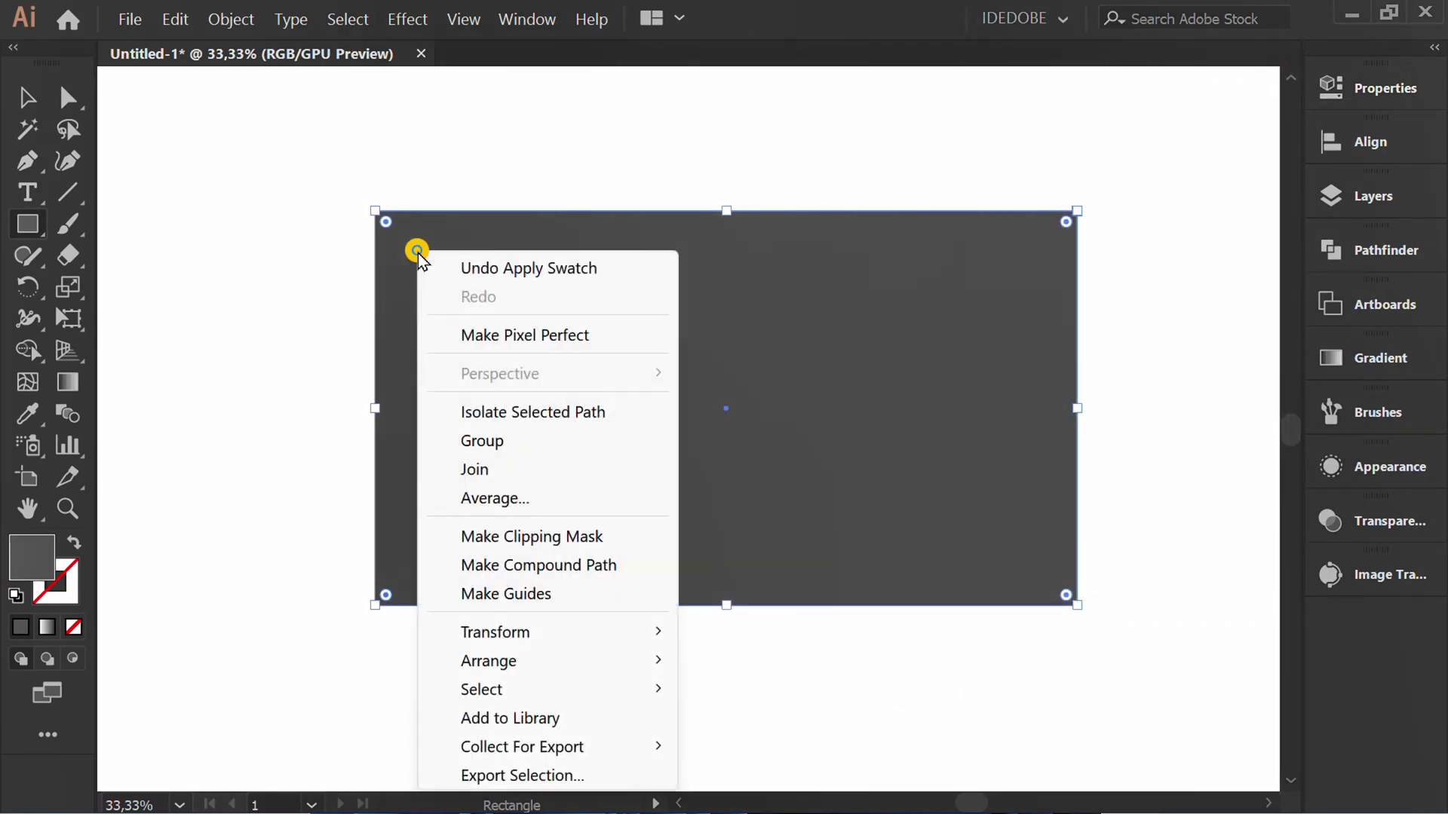
pyautogui.moveTo(581, 667)
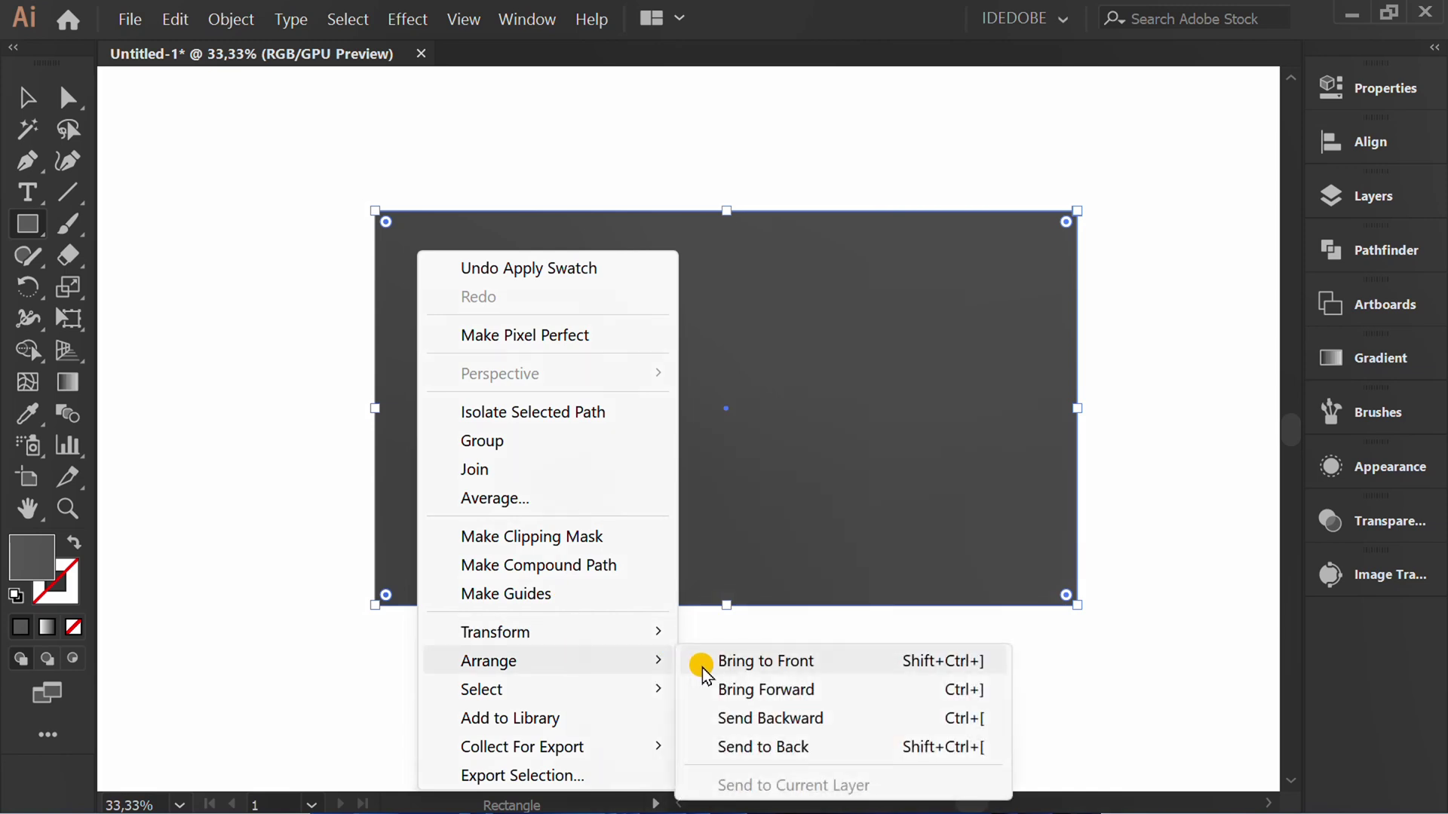
pyautogui.click(798, 746)
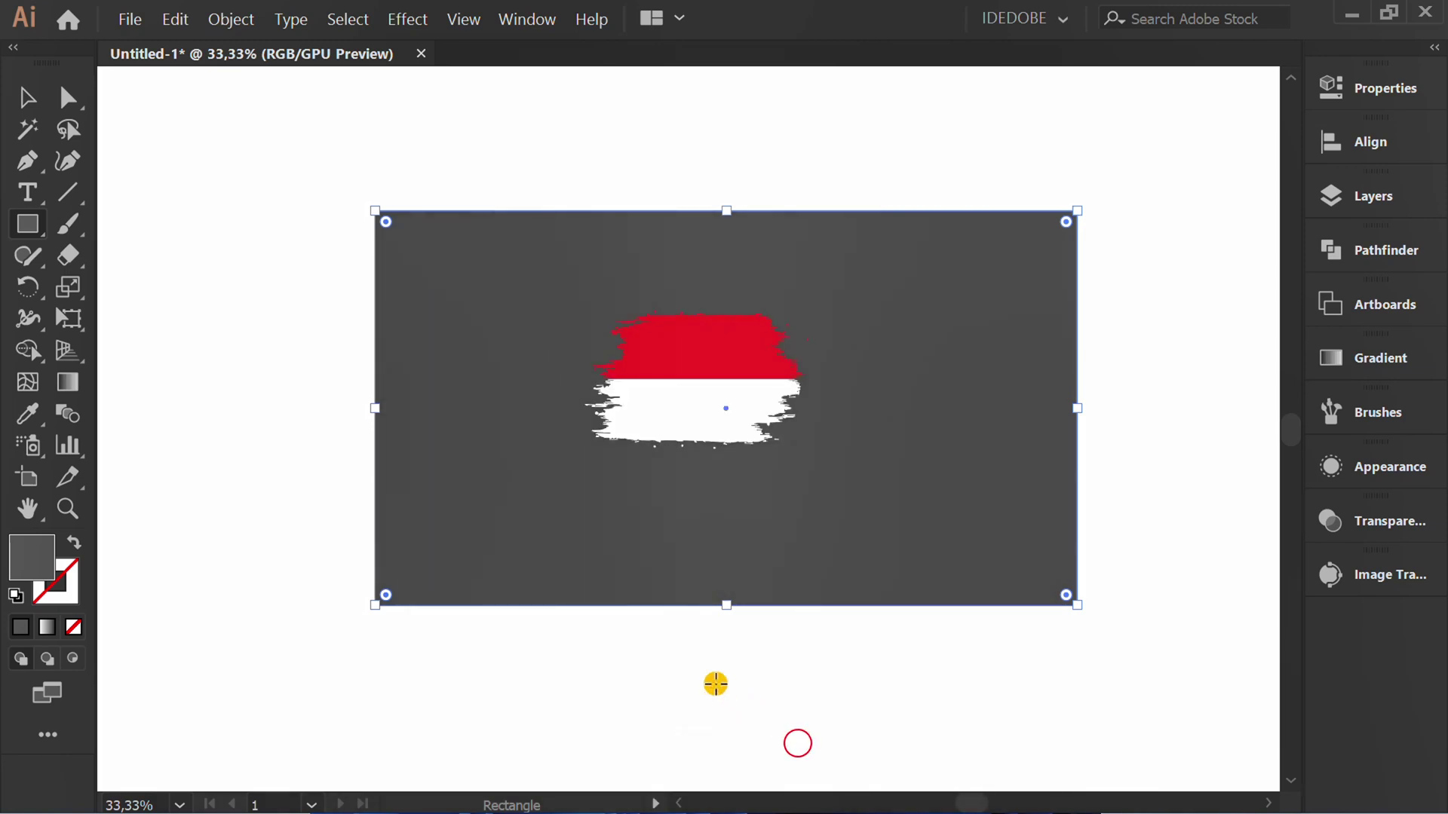
# Scale the brush-stroke flag up proportionally, then widen it symmetrically from its centre.
pyautogui.click(23, 97)
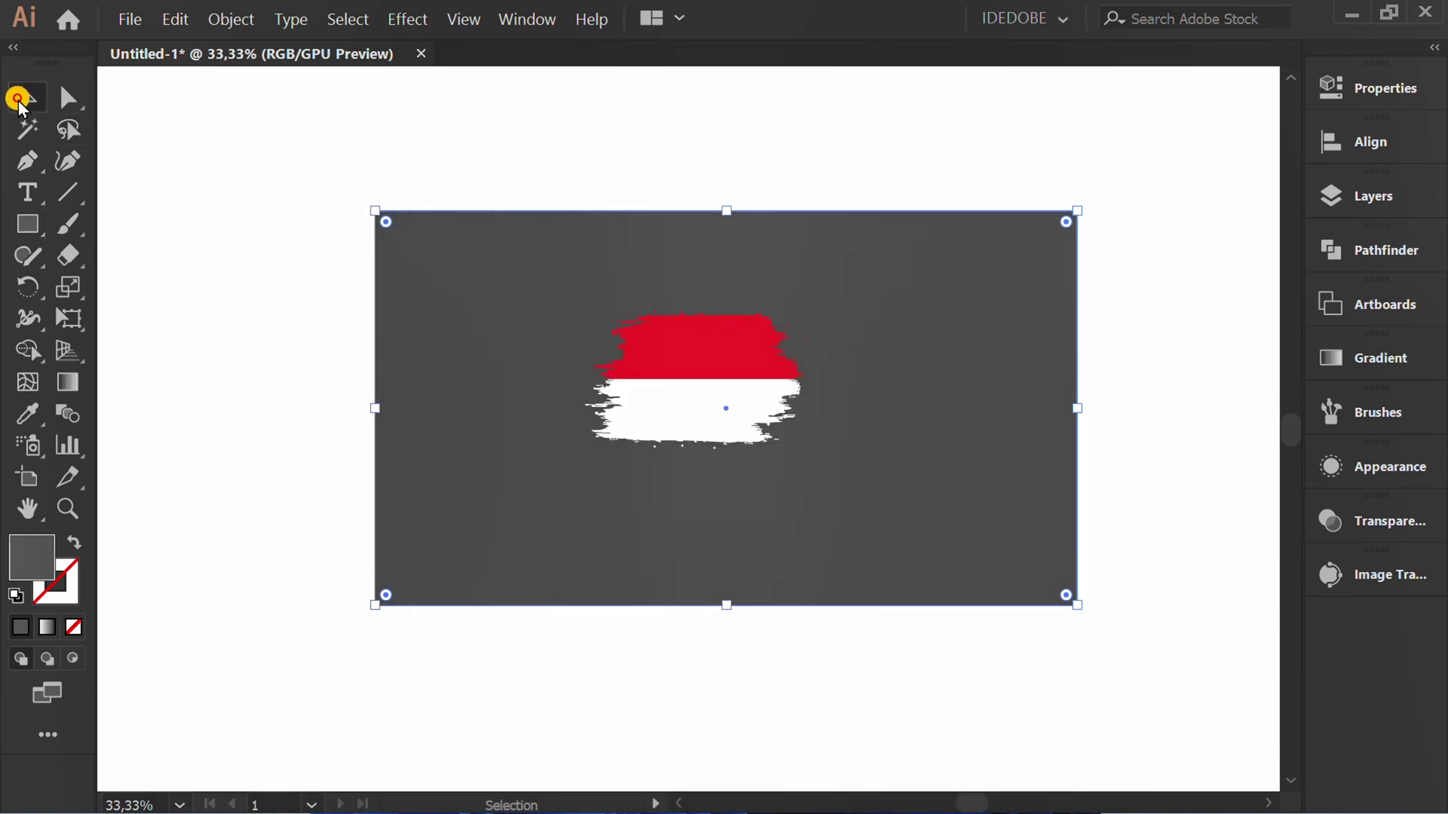
pyautogui.click(661, 407)
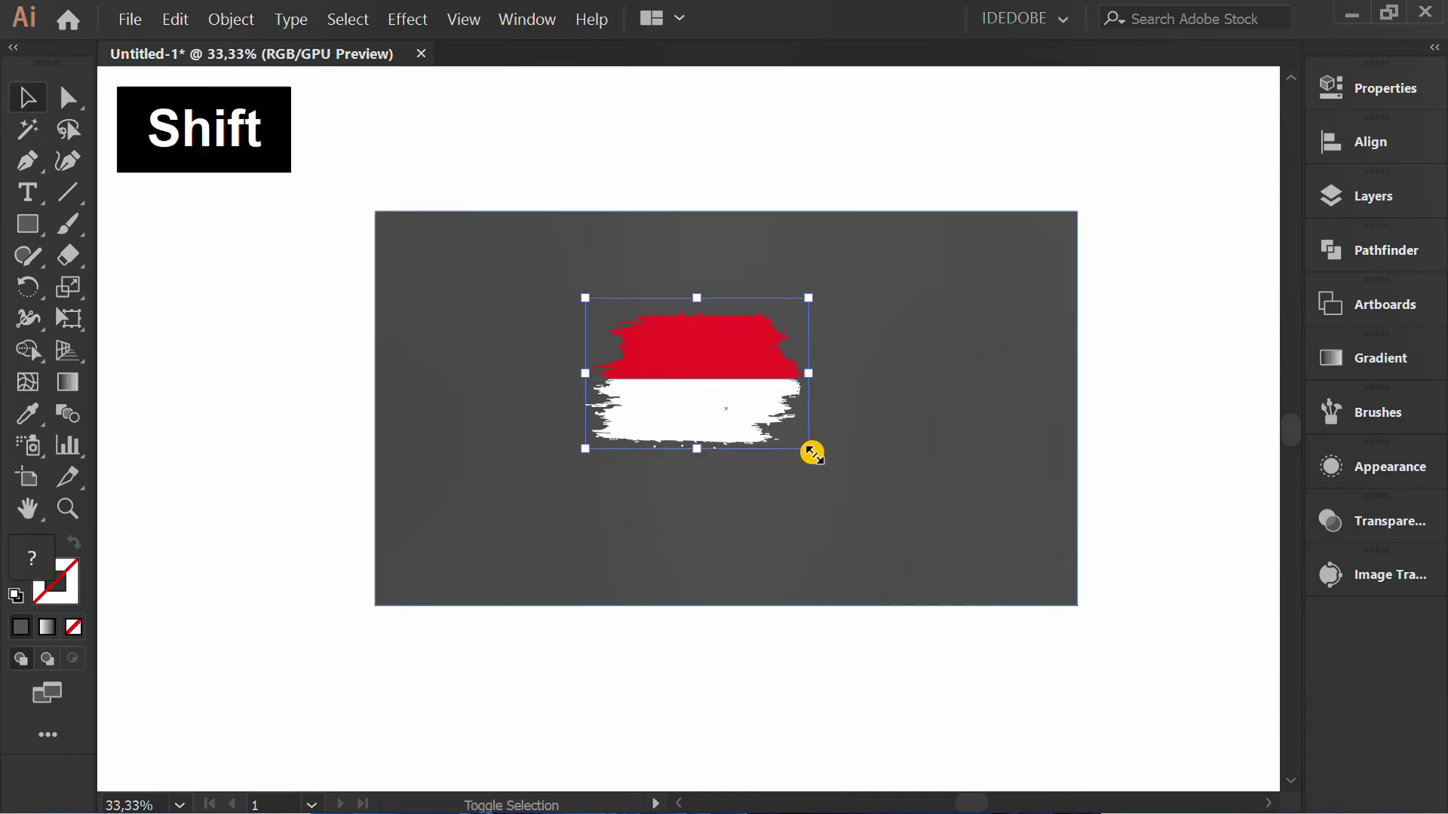
pyautogui.moveTo(809, 452); pyautogui.dragTo(968, 556)
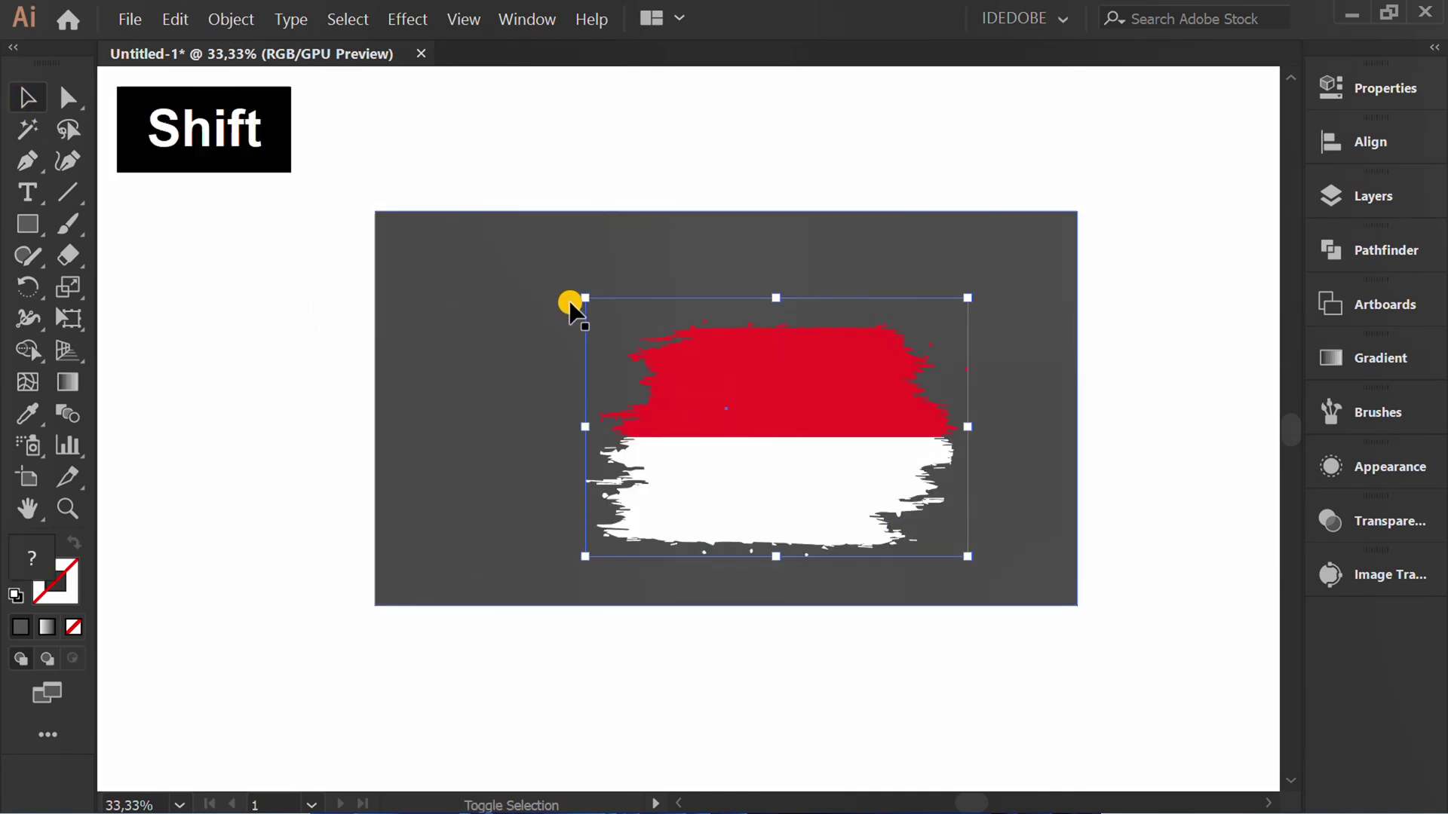
pyautogui.moveTo(586, 299); pyautogui.dragTo(480, 238)
pyautogui.moveTo(499, 398); pyautogui.dragTo(432, 391)
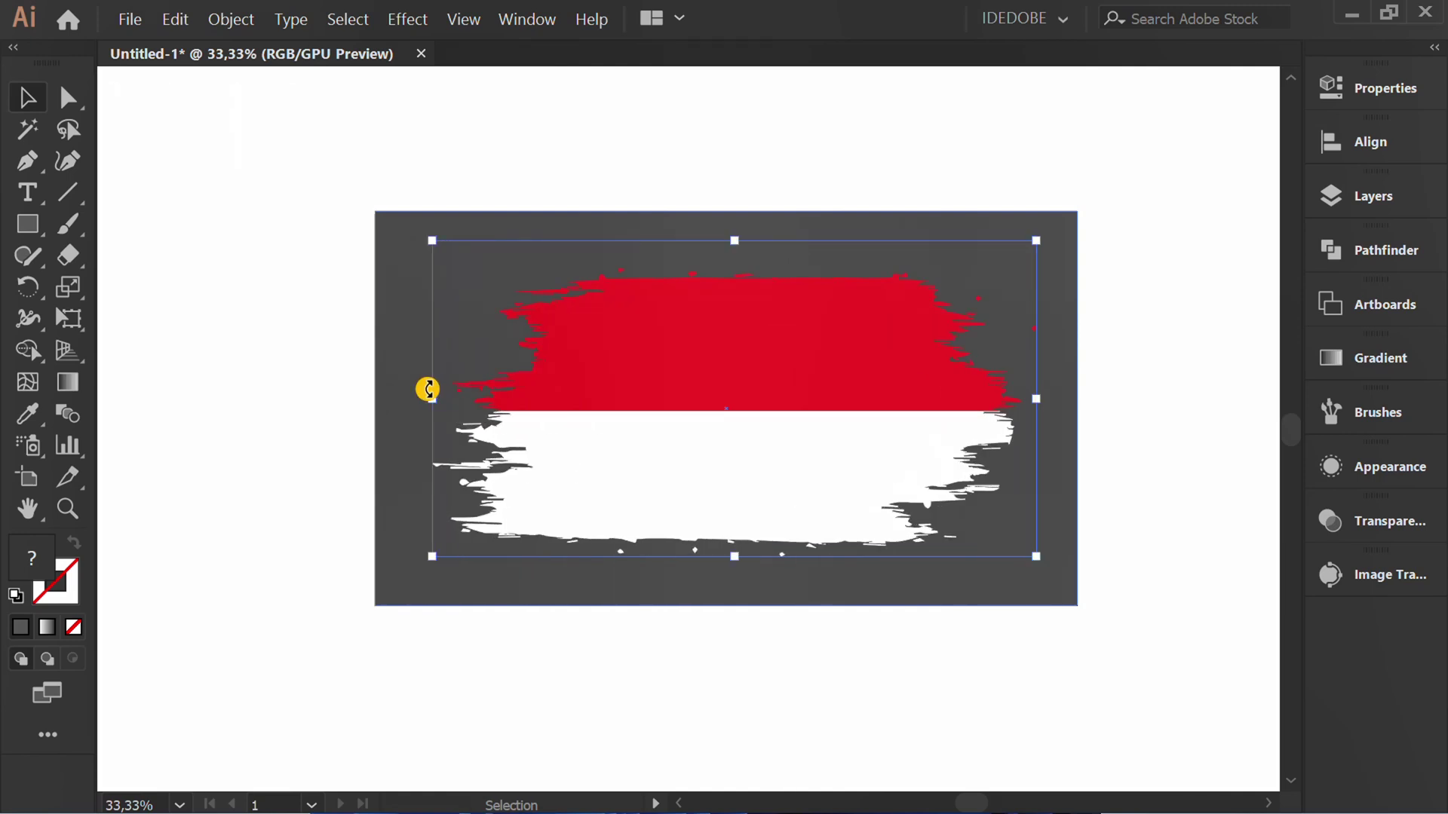
pyautogui.click(233, 375)
pyautogui.moveTo(30, 192); pyautogui.dragTo(142, 188)
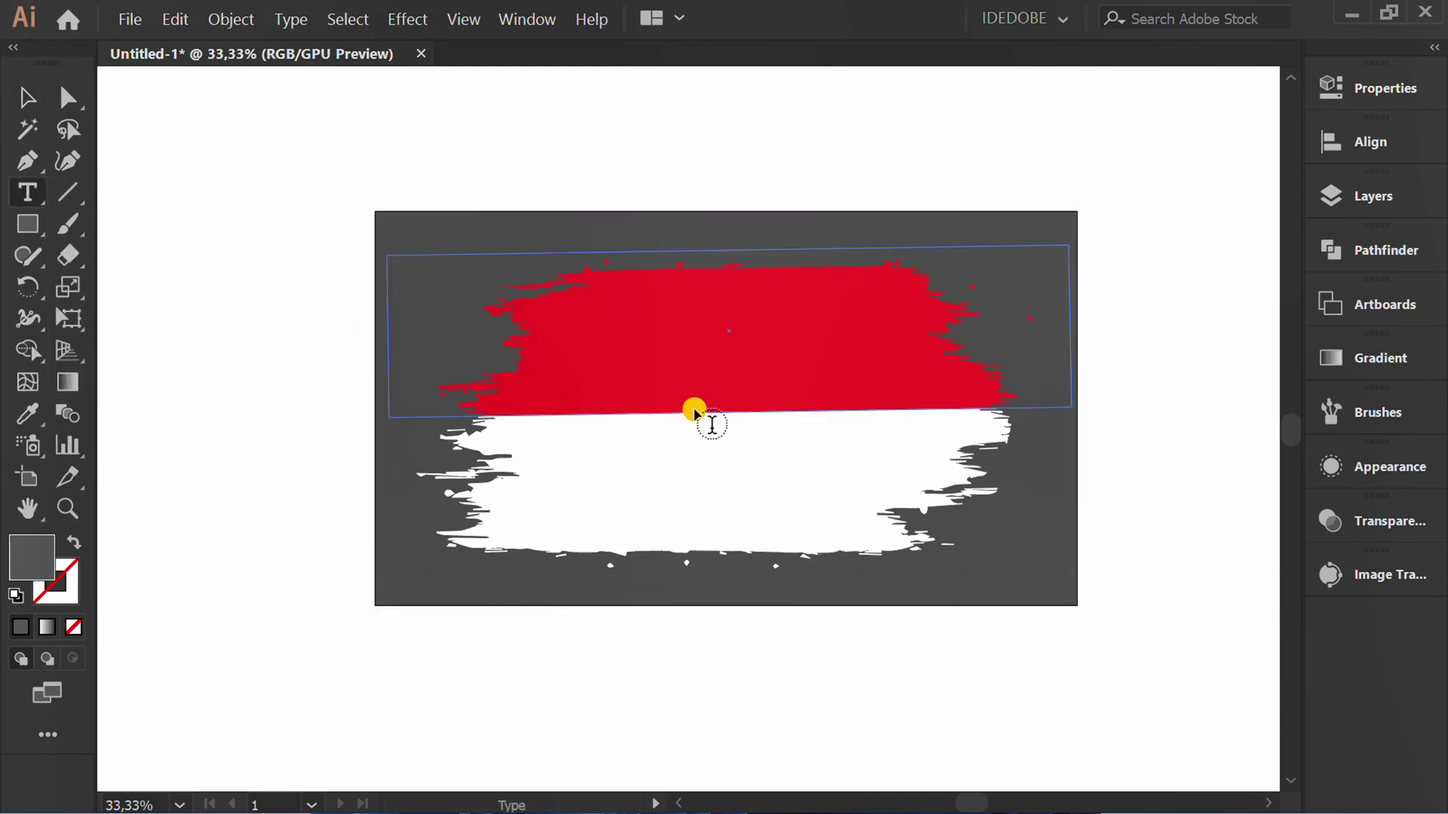
# Place a text object on the red stripe set to Montserrat SemiBold 60 pt.
pyautogui.keyDown('alt'); pyautogui.scroll(1, 690, 403); pyautogui.keyUp('alt')
pyautogui.click(579, 334)
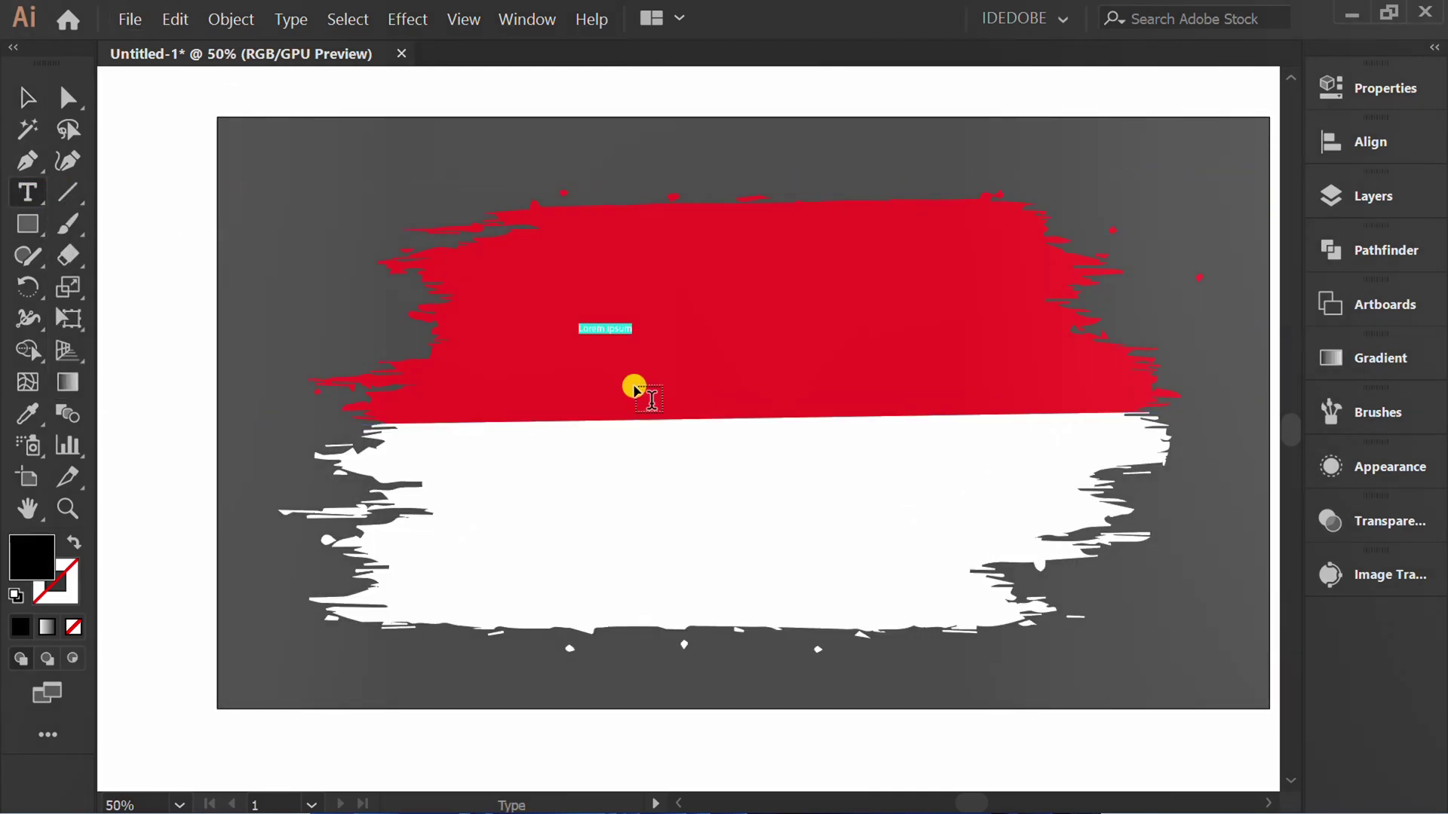
pyautogui.click(1371, 89)
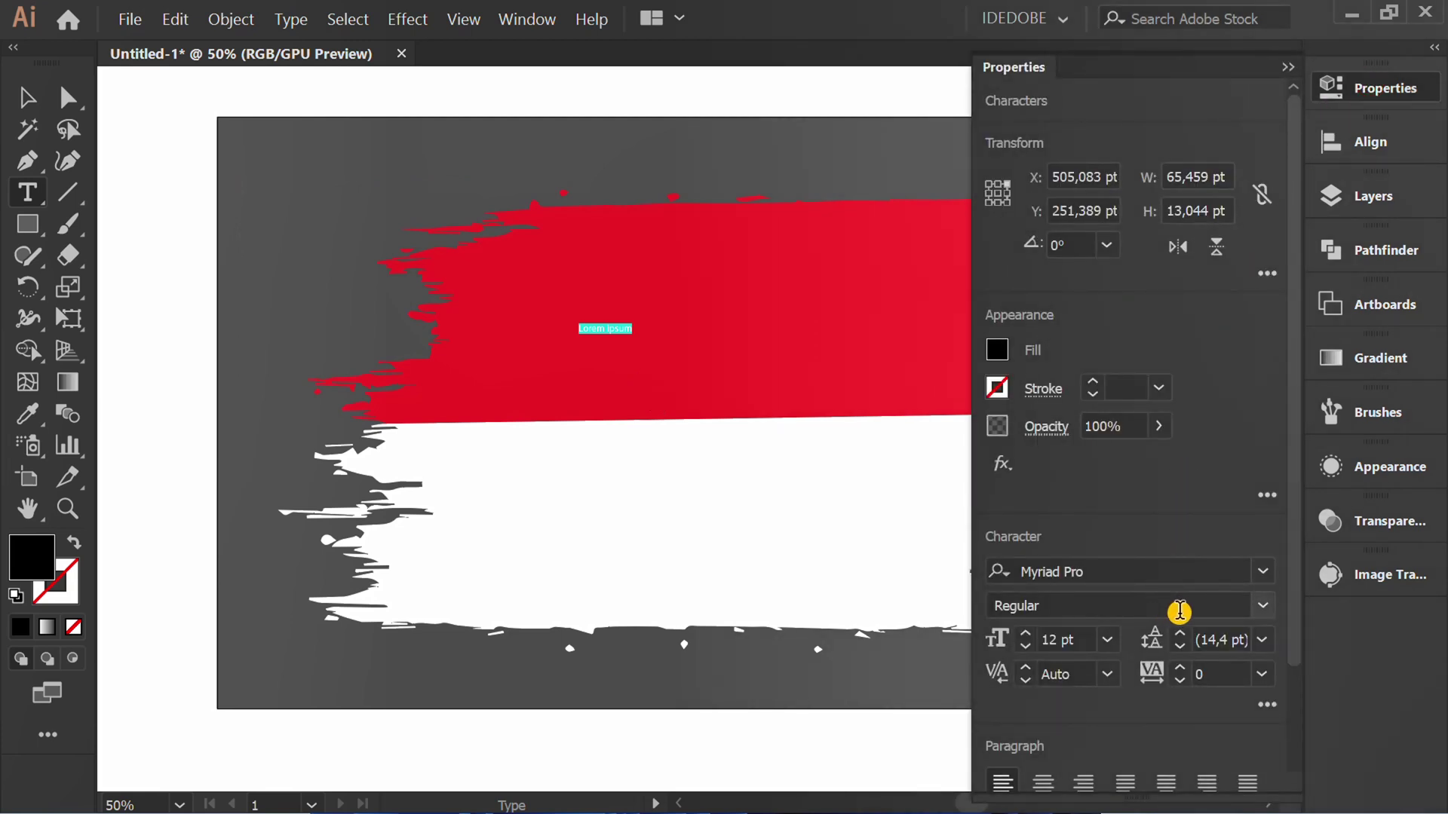
pyautogui.click(1217, 571)
pyautogui.write('mon')
pyautogui.scroll(-2, 1085, 720)
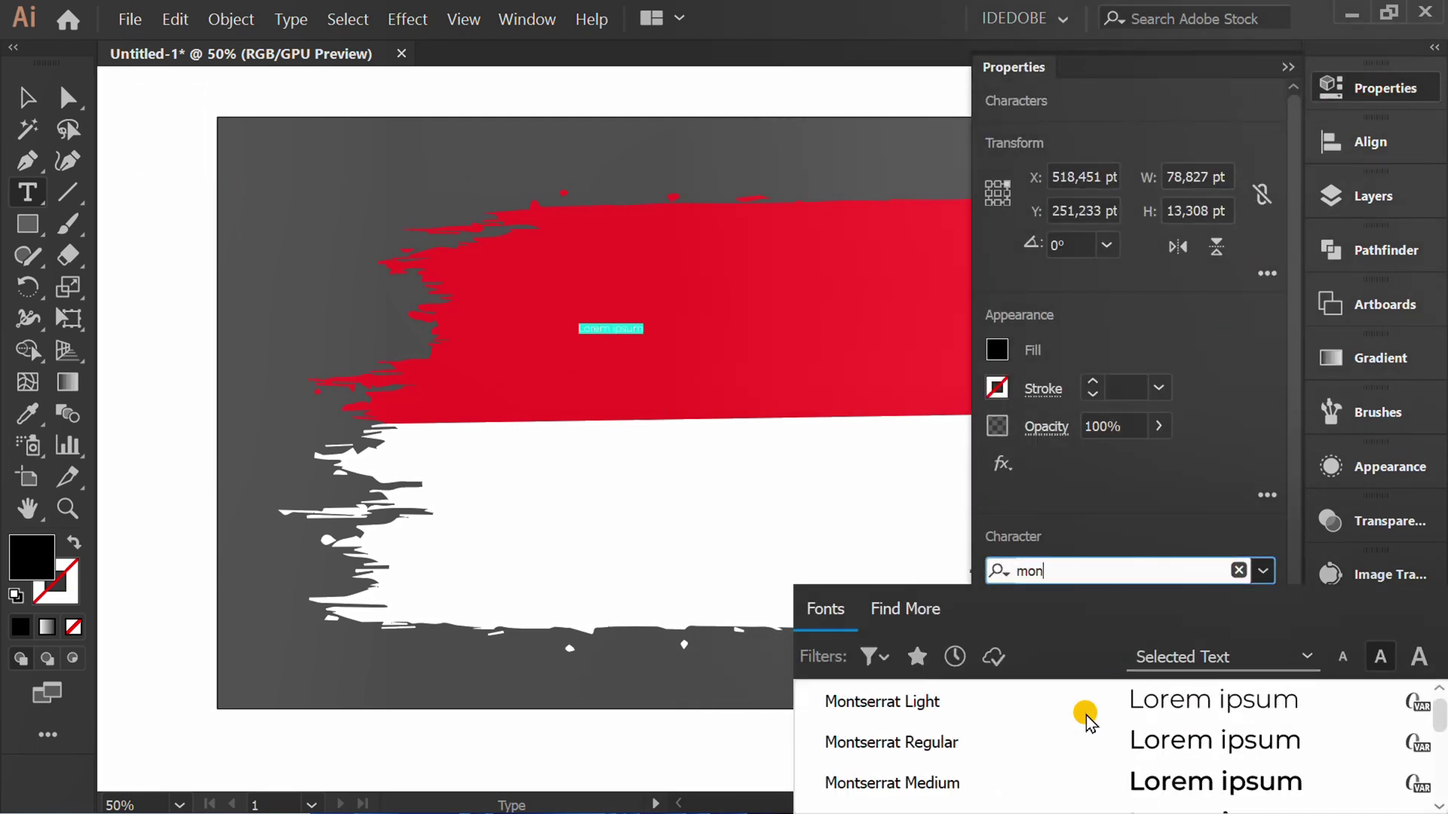
pyautogui.scroll(-2, 1146, 743)
pyautogui.click(1181, 749)
pyautogui.click(1067, 642)
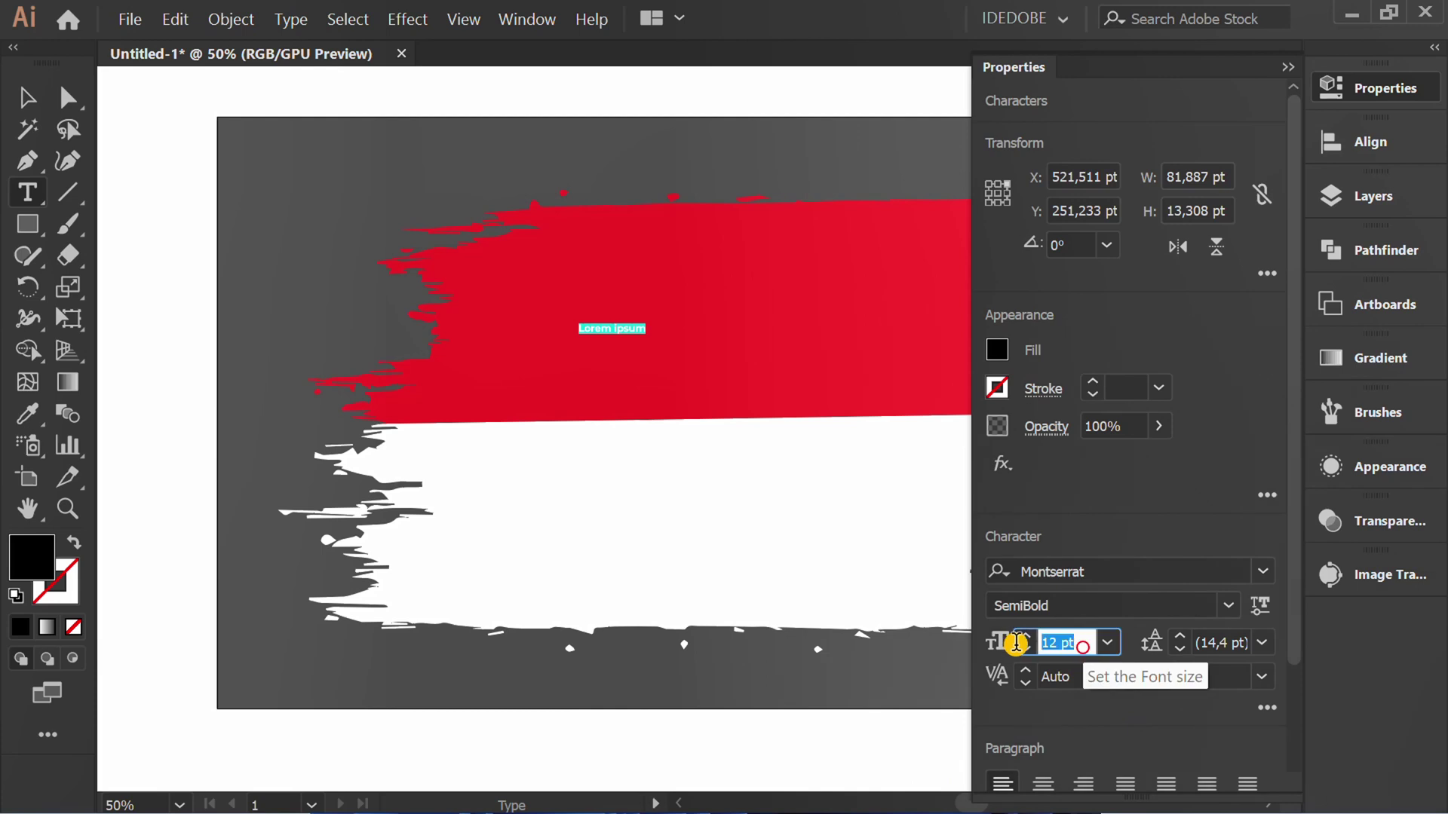
pyautogui.write('60')
pyautogui.press('Return')
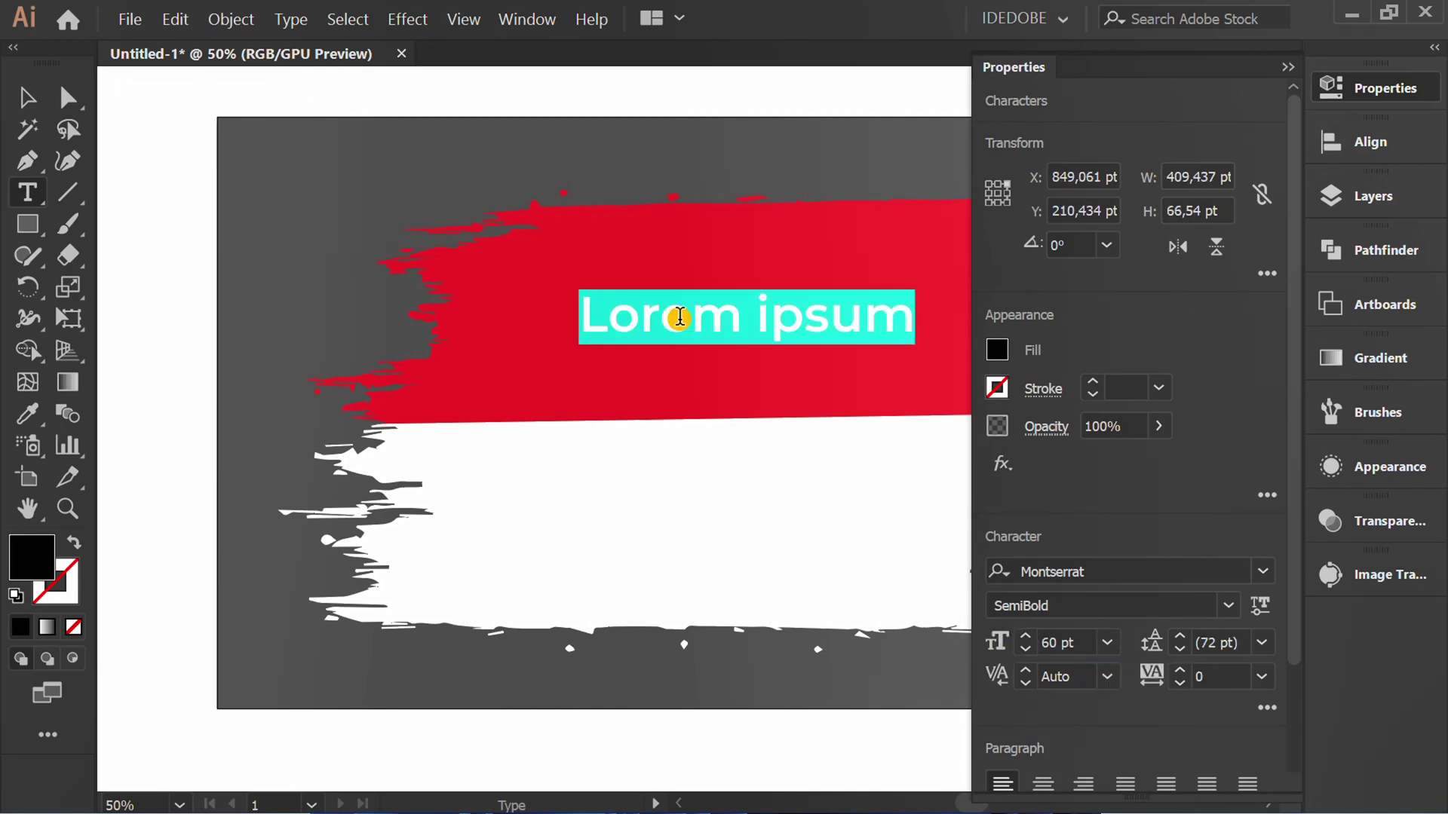
# Type the headline HAPPY INDEPENDENCE DAY in capitals.
pyautogui.write('Ha')
pyautogui.press('BackSpace')
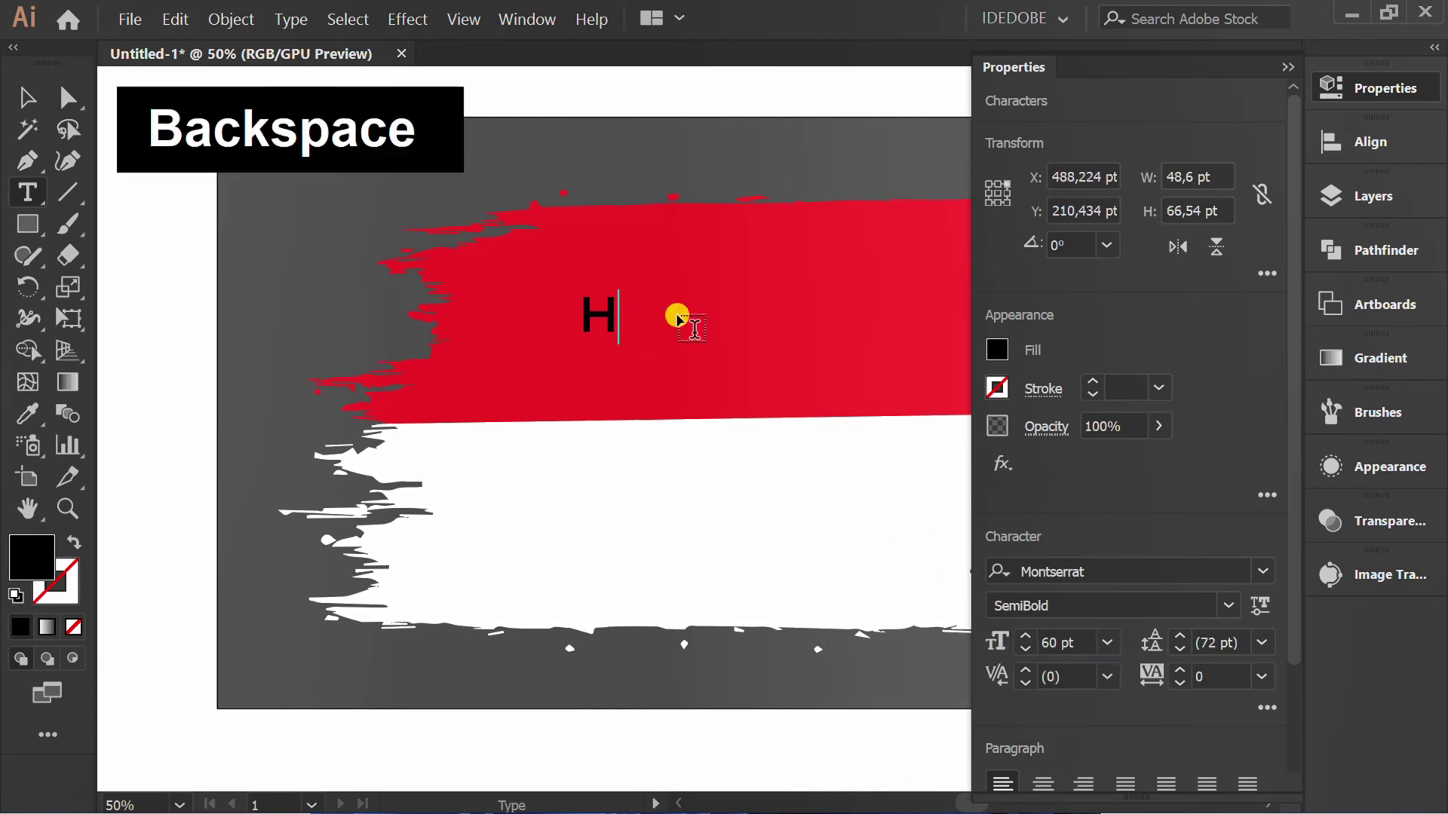
pyautogui.press('capslock')
pyautogui.write('APPY INDEPE')
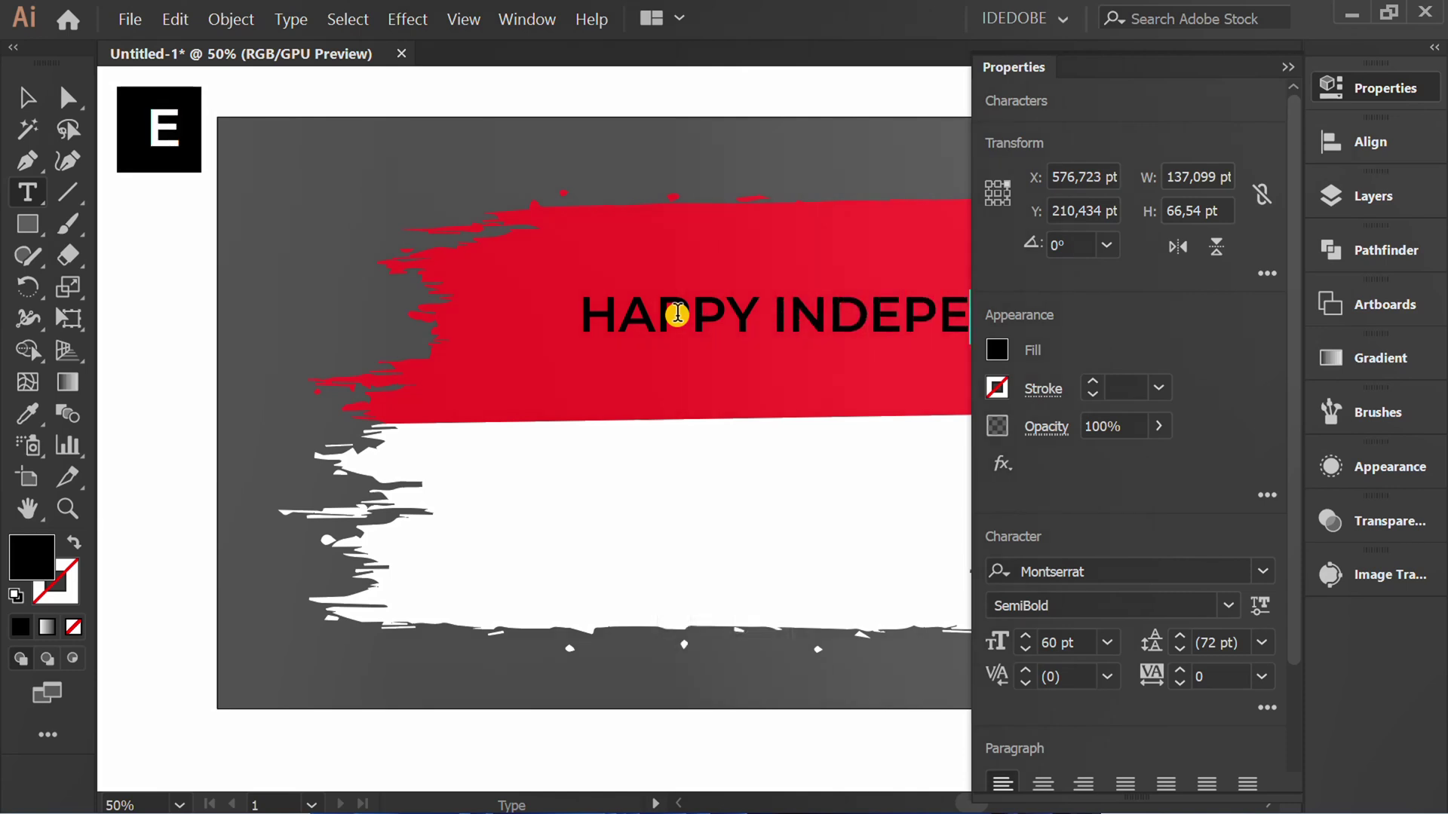
pyautogui.write('NDENCE DAY')
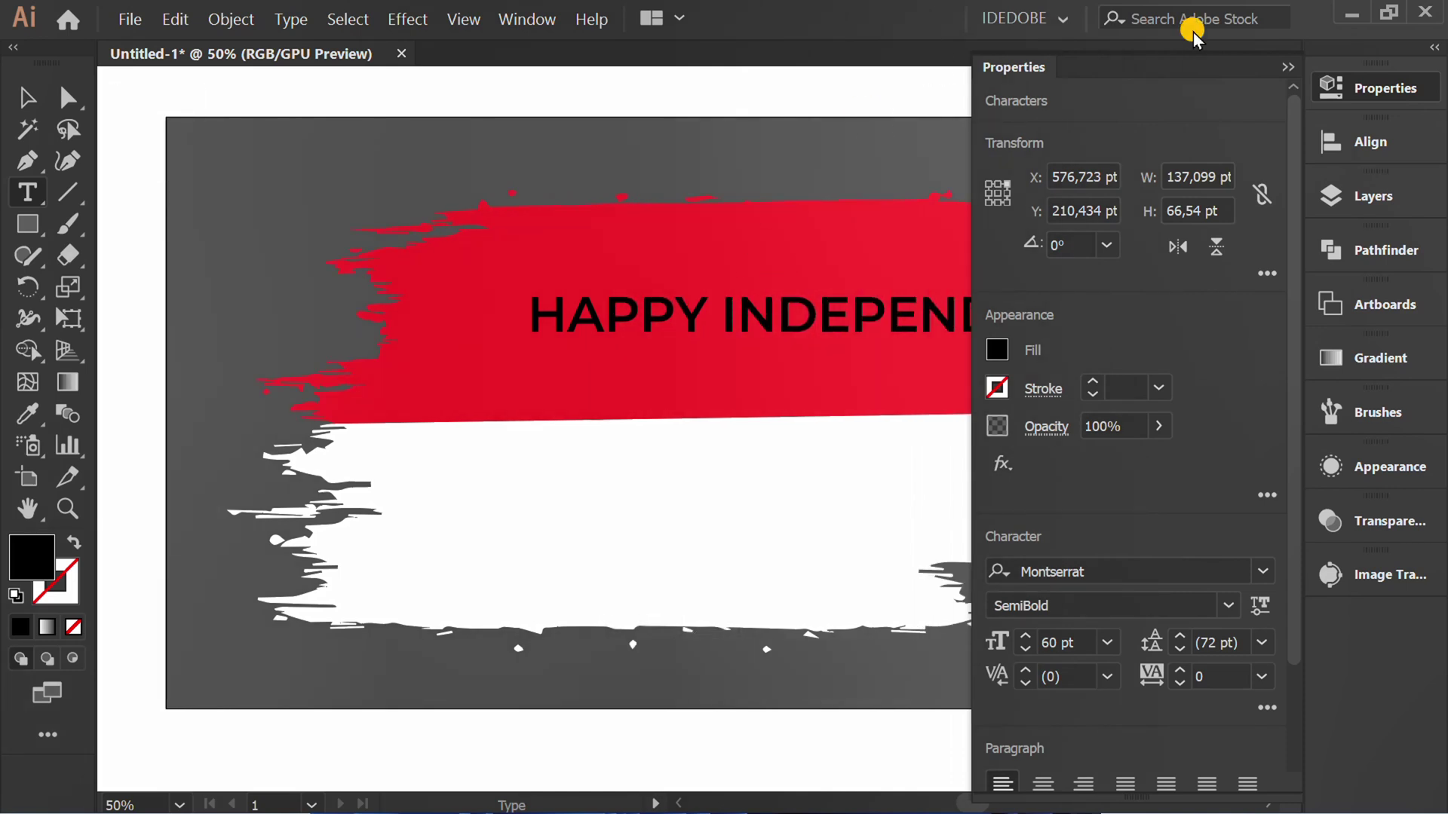
# Move the headline left onto the red stripe and delete the stray V after DAY.
pyautogui.click(1288, 67)
pyautogui.write('V')
pyautogui.press('Escape')
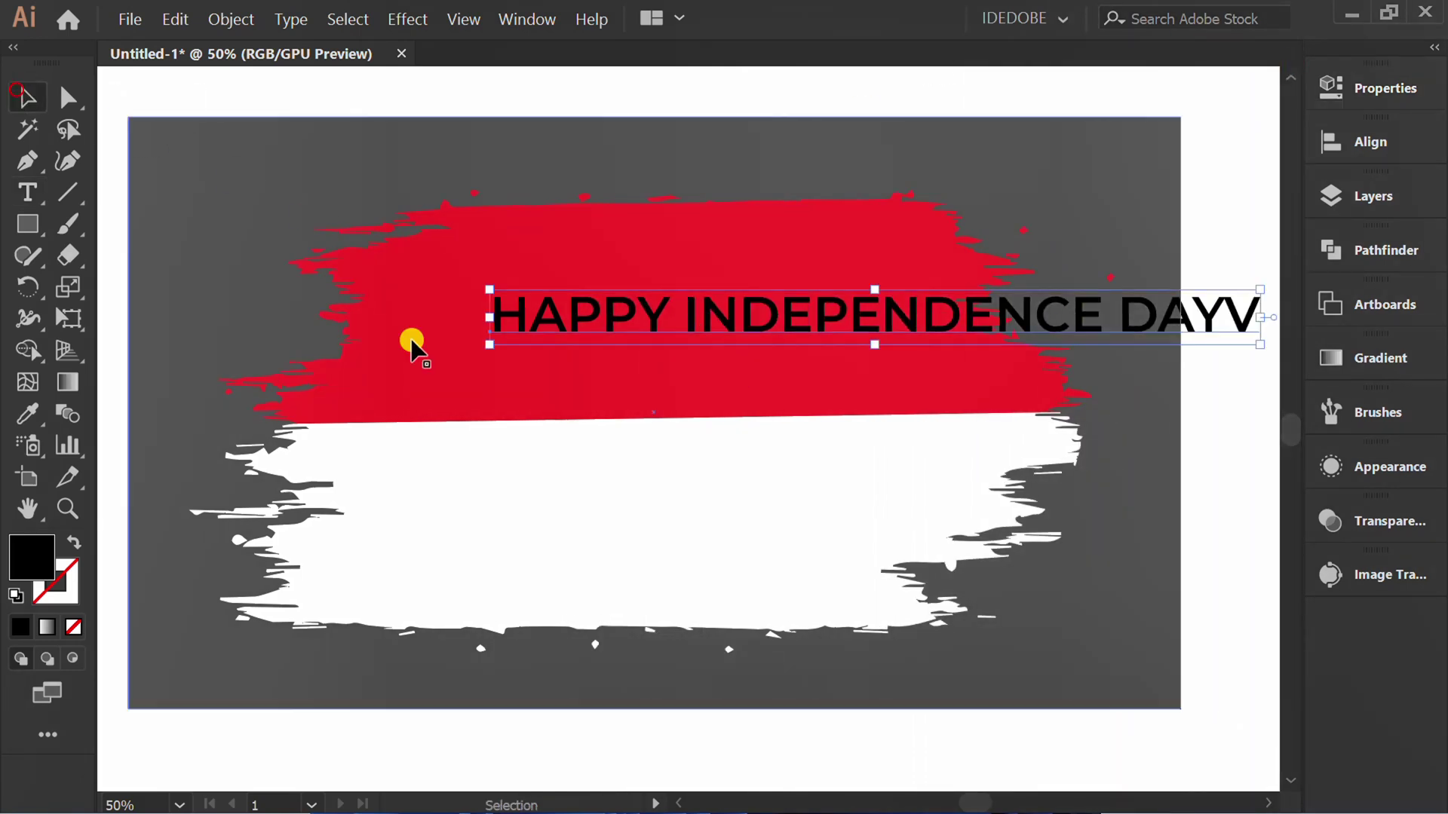
pyautogui.moveTo(763, 333); pyautogui.dragTo(561, 368)
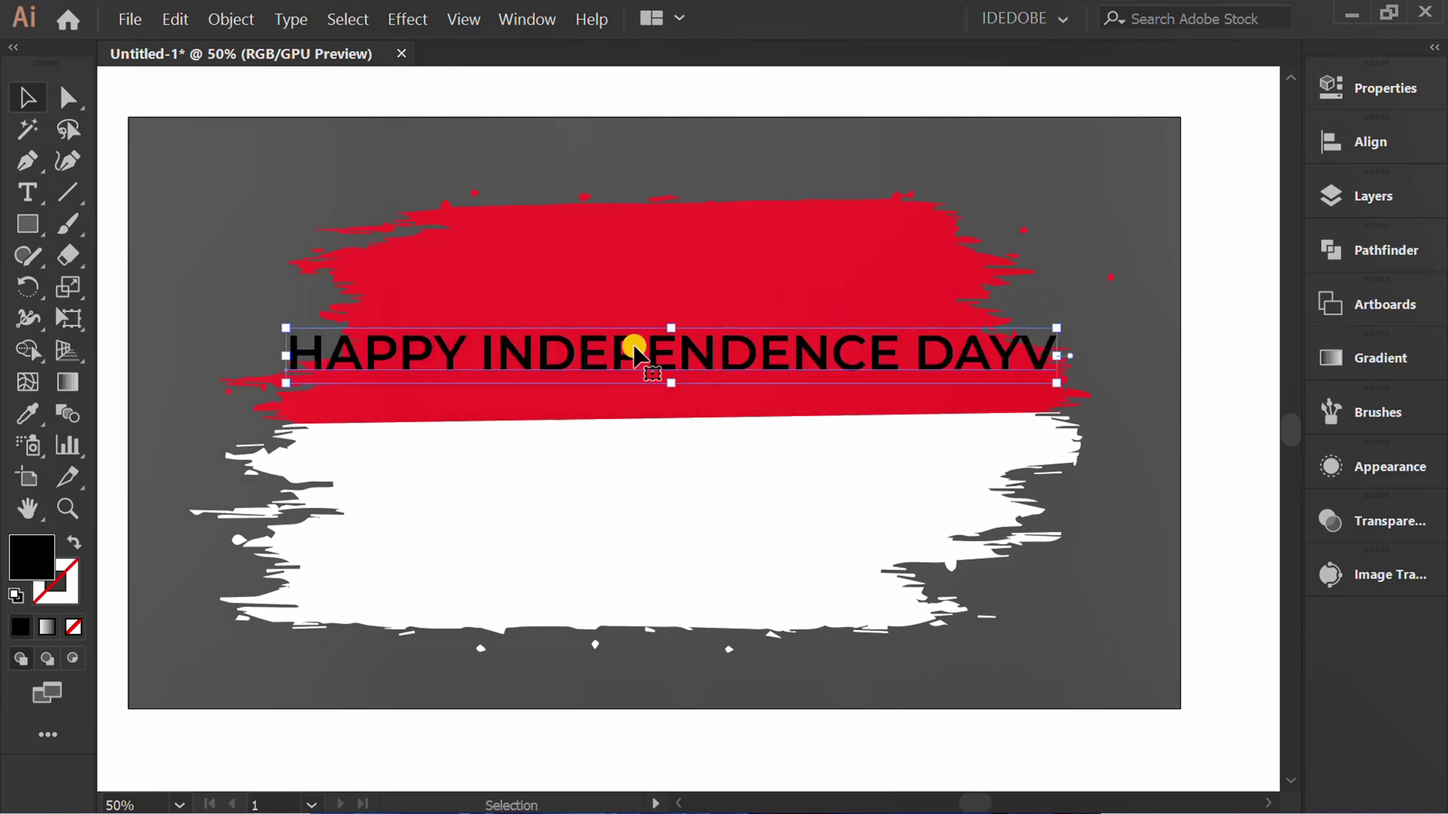
pyautogui.click(1370, 87)
pyautogui.scroll(-4, 1082, 643)
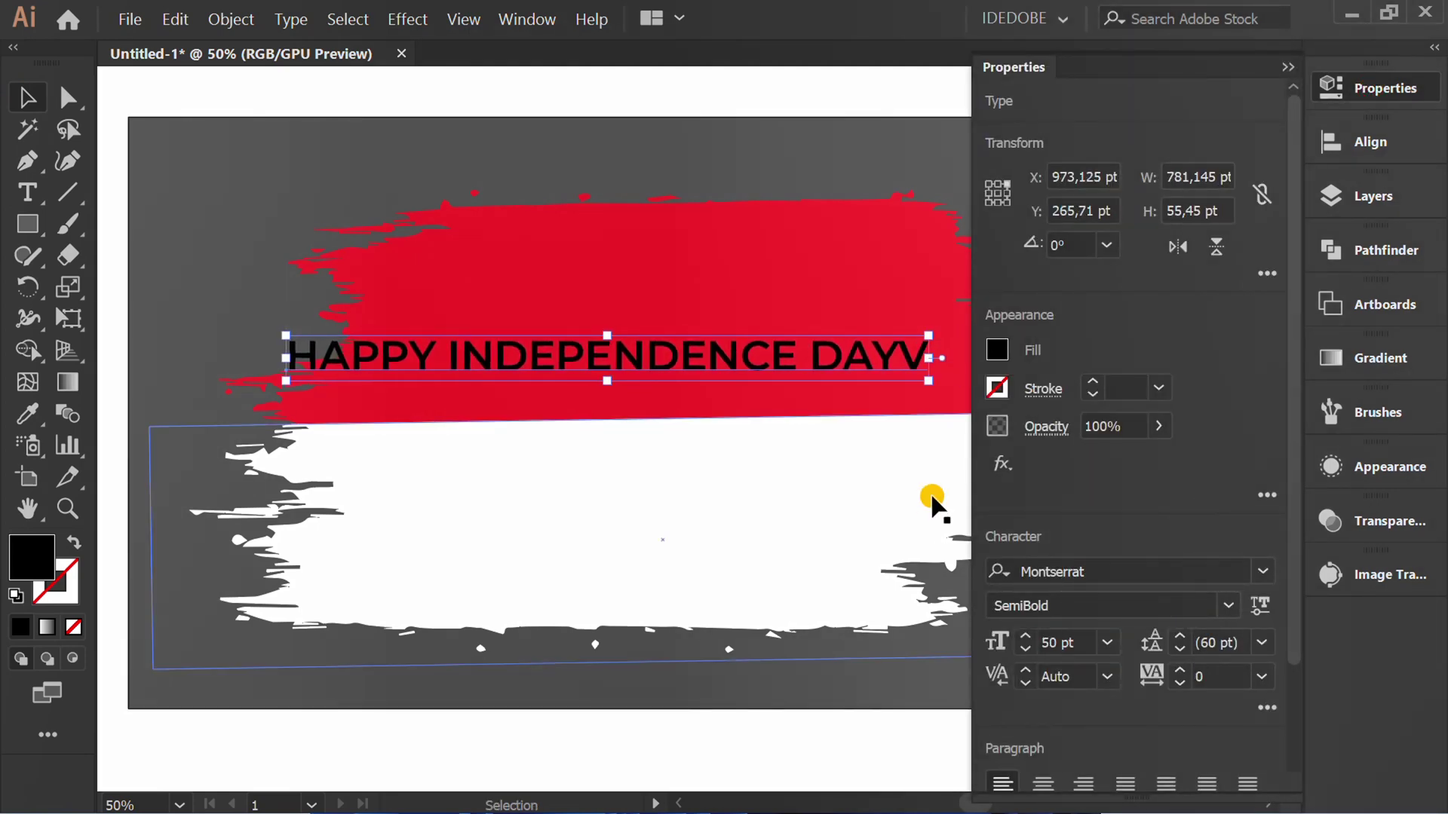
pyautogui.scroll(-3, 1071, 642)
pyautogui.click(834, 365)
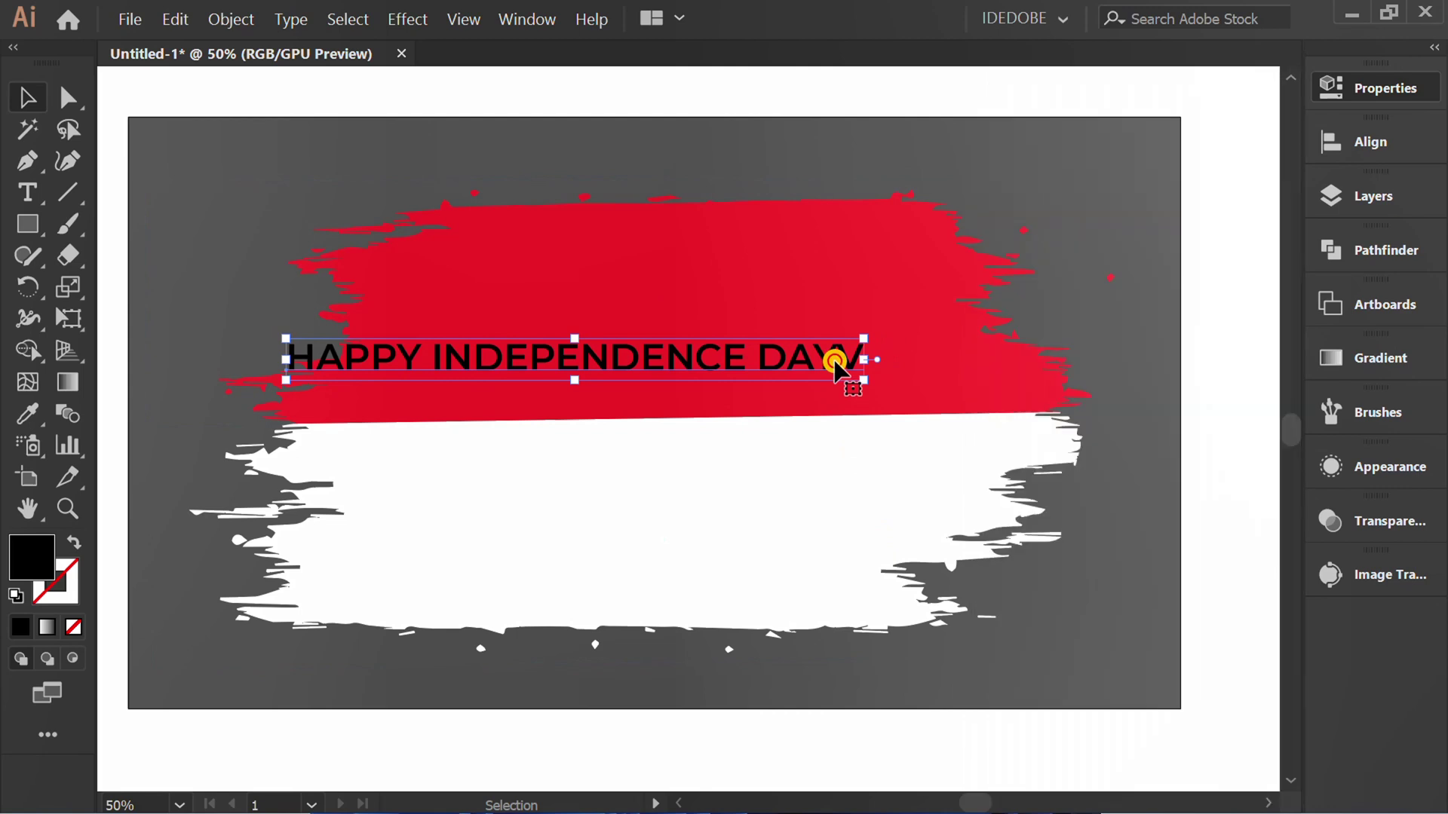
pyautogui.press('t')
pyautogui.press('Delete')
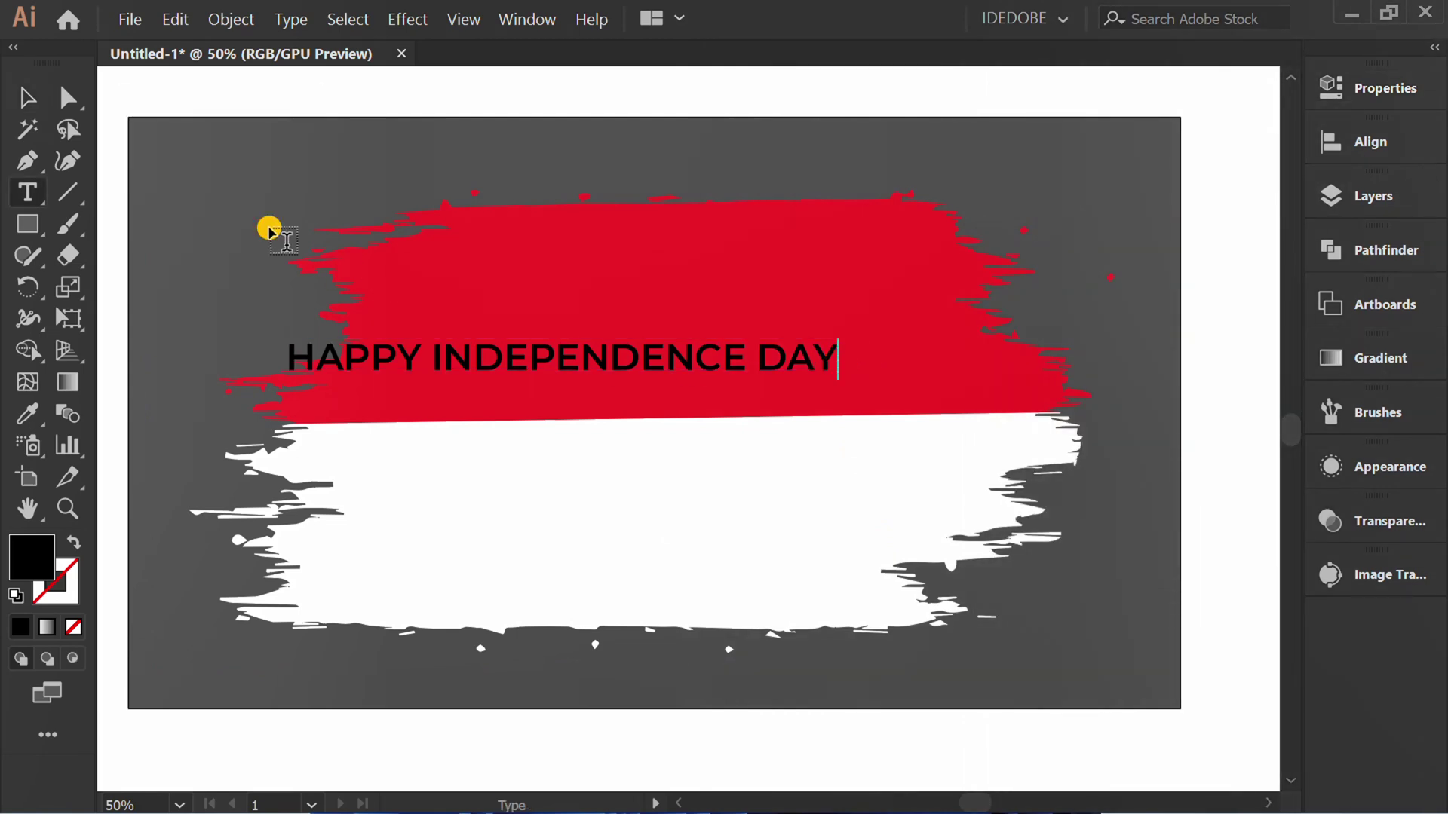
# Copy the headline downward and retype the copy as INDONESIA.
pyautogui.press('Escape')
pyautogui.moveTo(531, 366); pyautogui.dragTo(645, 439)
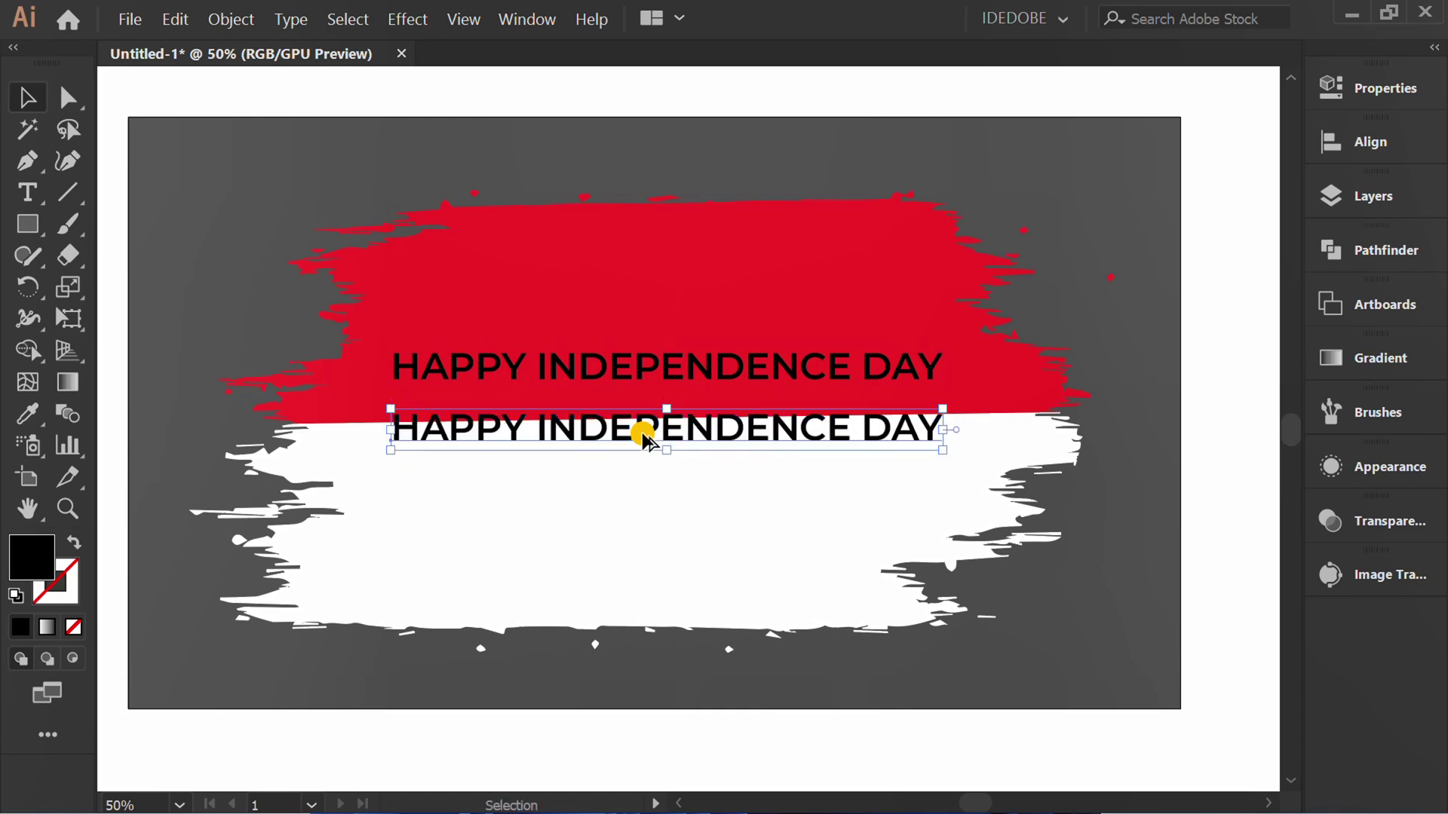
pyautogui.doubleClick(644, 440)
pyautogui.hotkey('ctrl', 'a')
pyautogui.write('INDO')
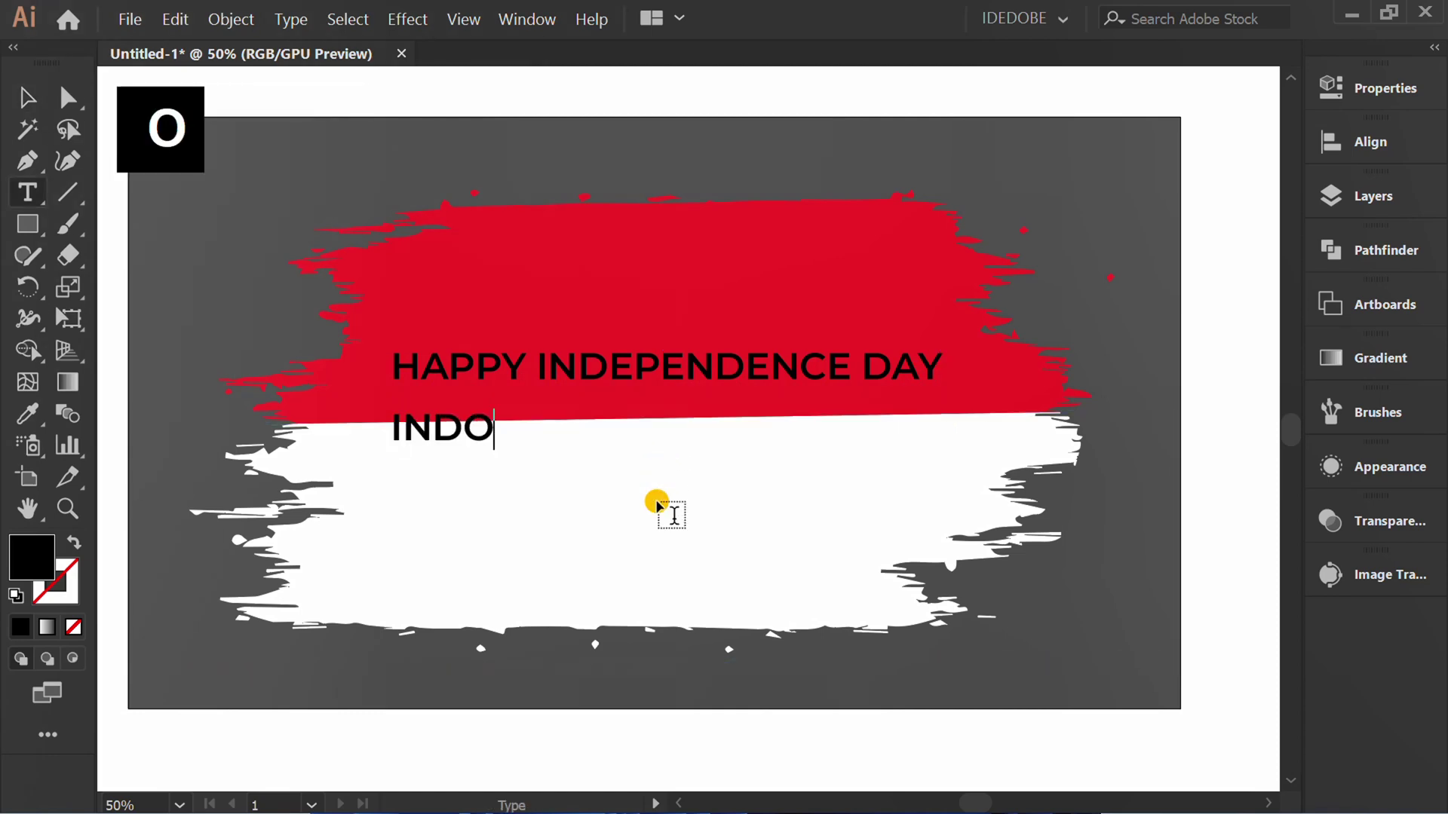
pyautogui.write('NESIA')
pyautogui.click(27, 97)
# Make INDONESIA 100 pt ExtraBold, nudge it into place, and copy the headline straight down.
pyautogui.click(1349, 86)
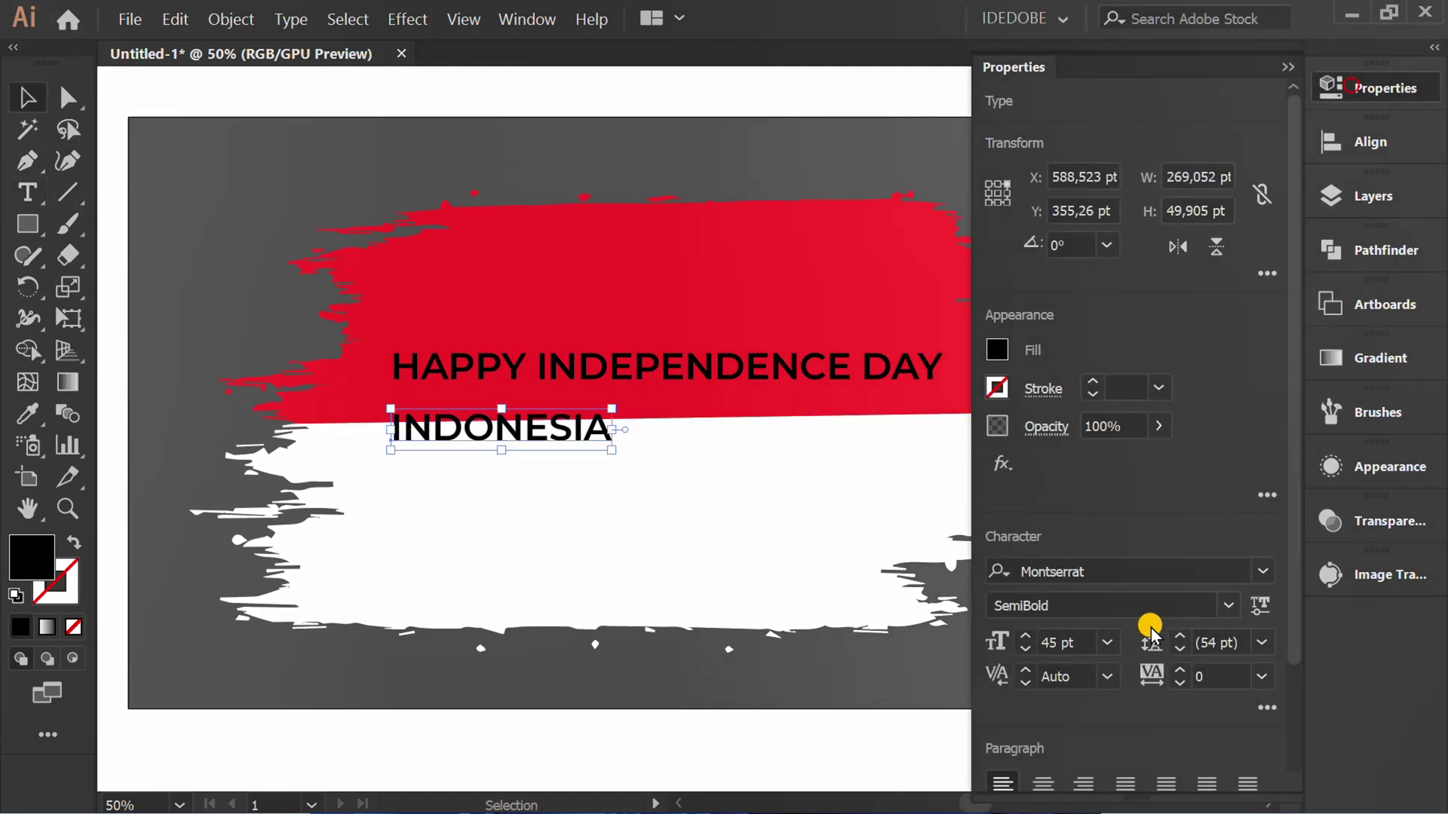
pyautogui.click(1063, 642)
pyautogui.write('100')
pyautogui.press('Return')
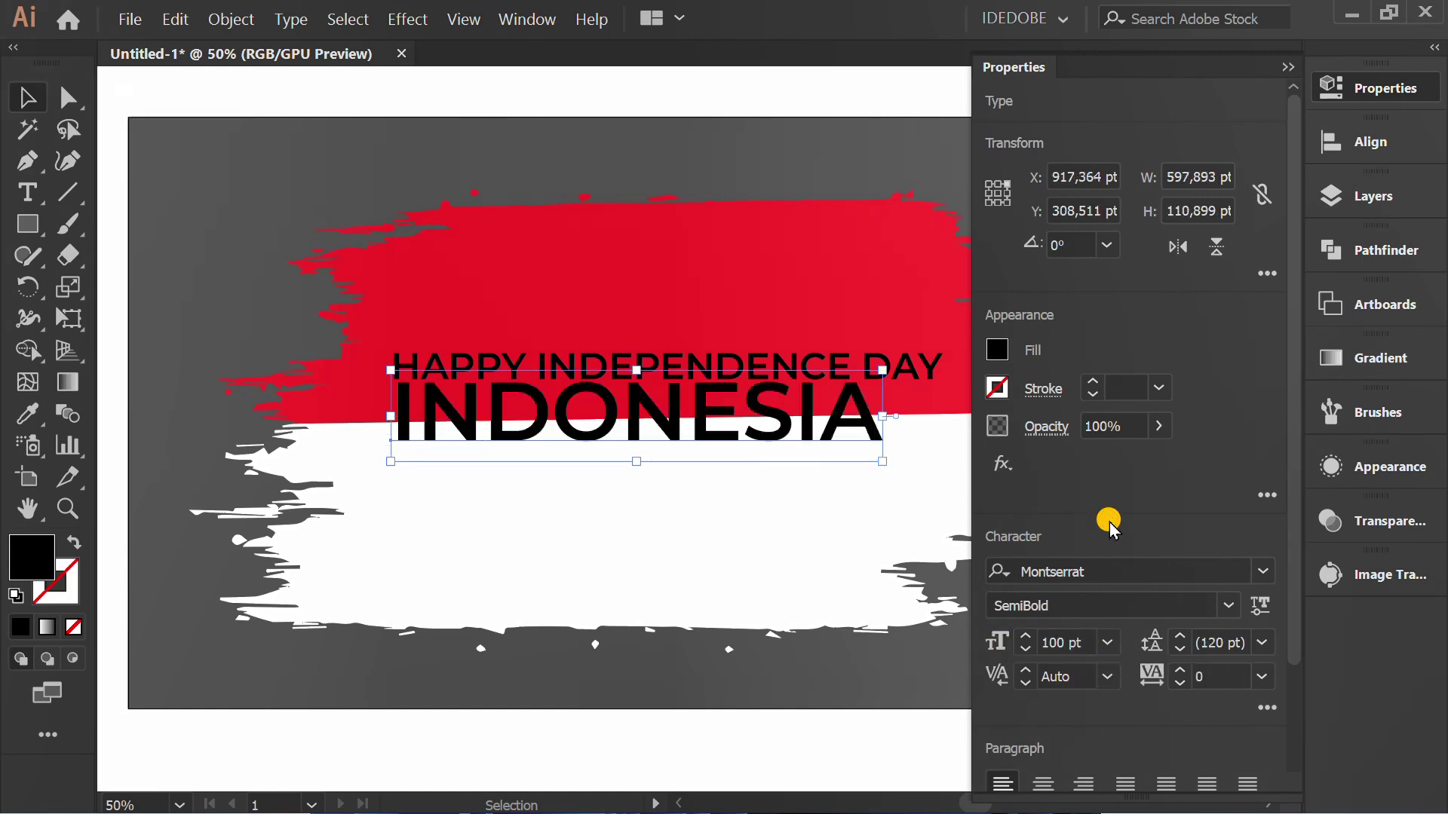
pyautogui.click(1235, 607)
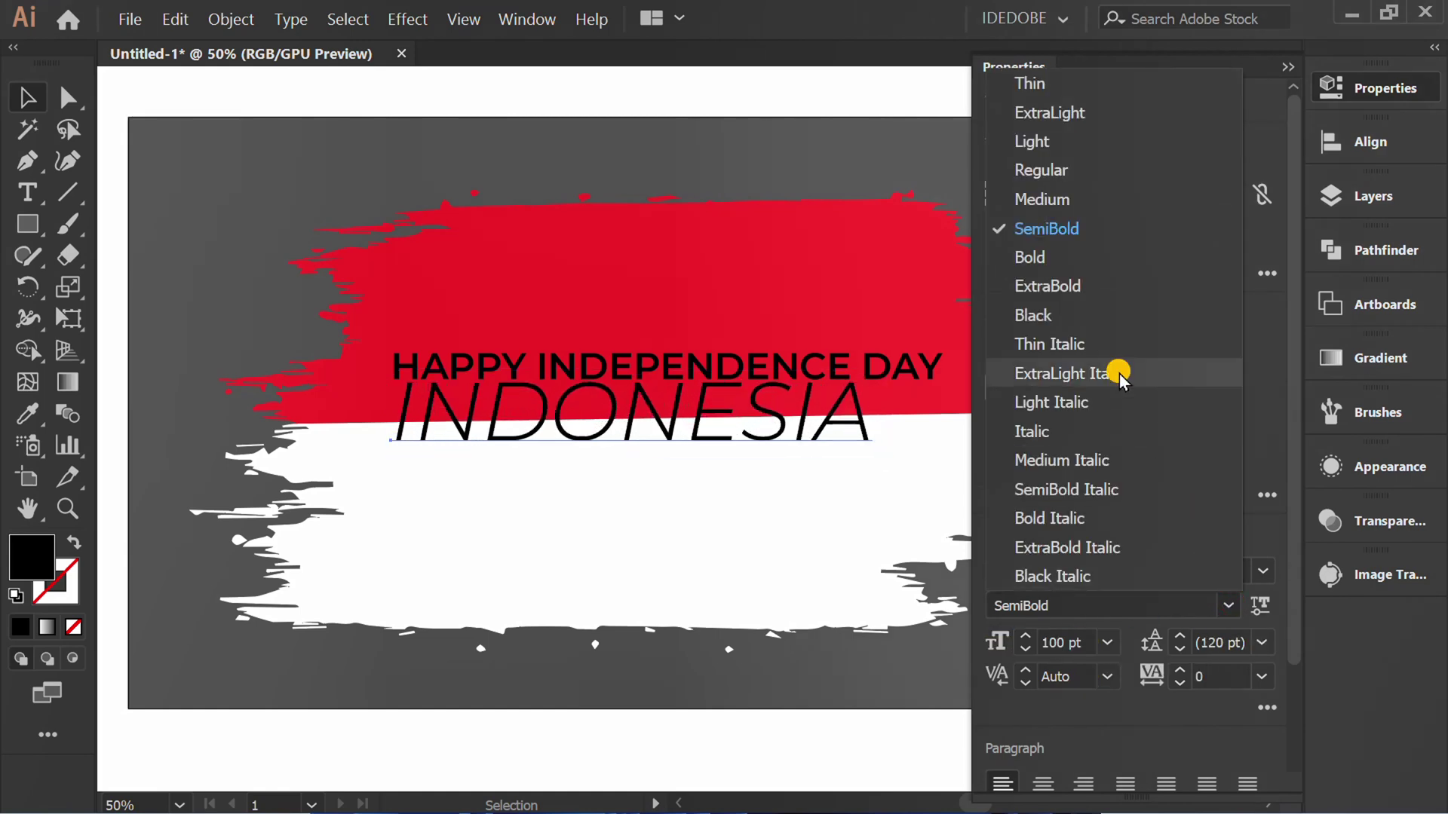
pyautogui.click(1102, 284)
pyautogui.moveTo(577, 431); pyautogui.dragTo(603, 469)
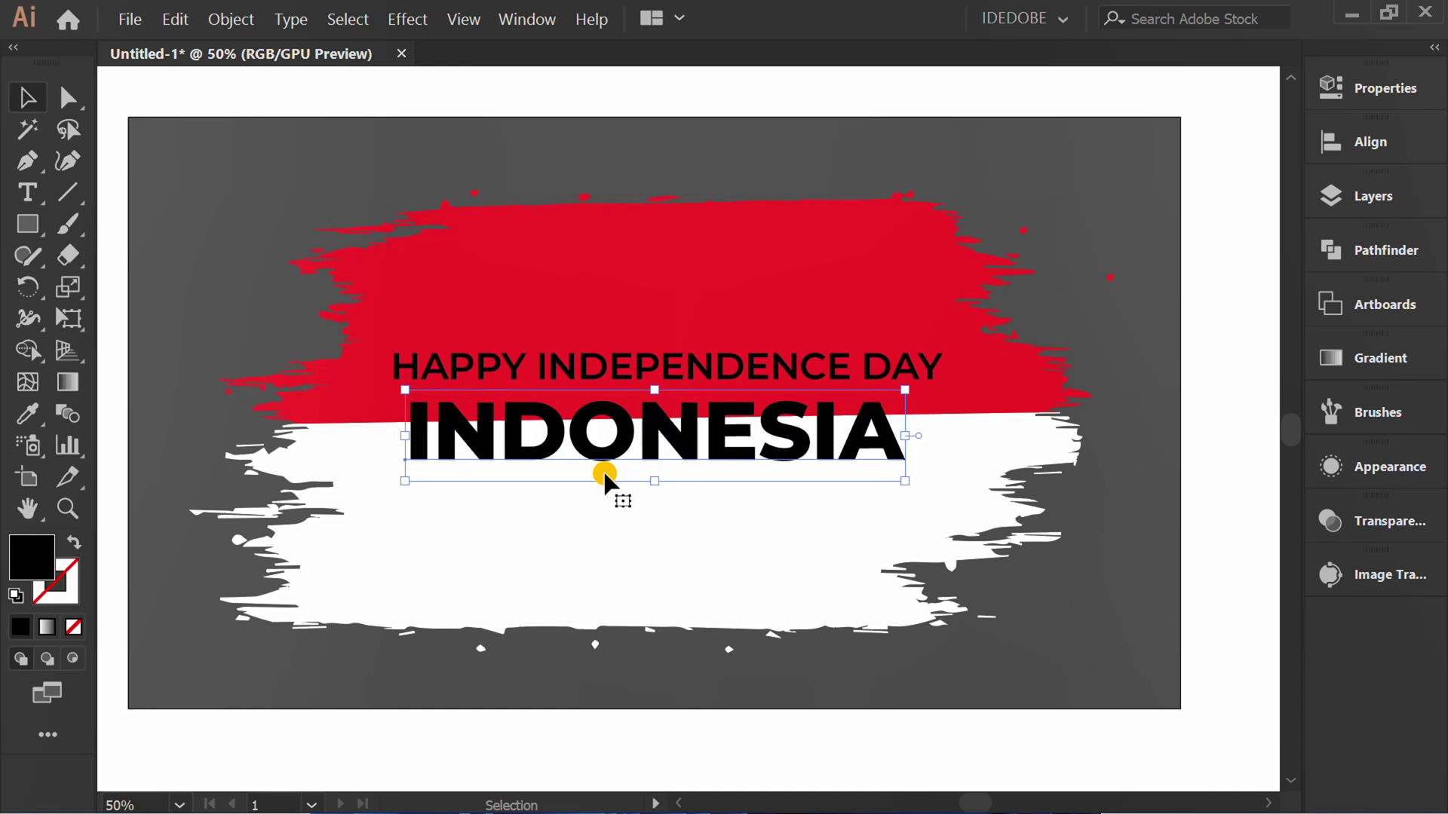
pyautogui.moveTo(626, 378); pyautogui.dragTo(624, 508)
# Retype the copied headline as 17th AUGUST.
pyautogui.doubleClick(624, 508)
pyautogui.hotkey('ctrl', 'a')
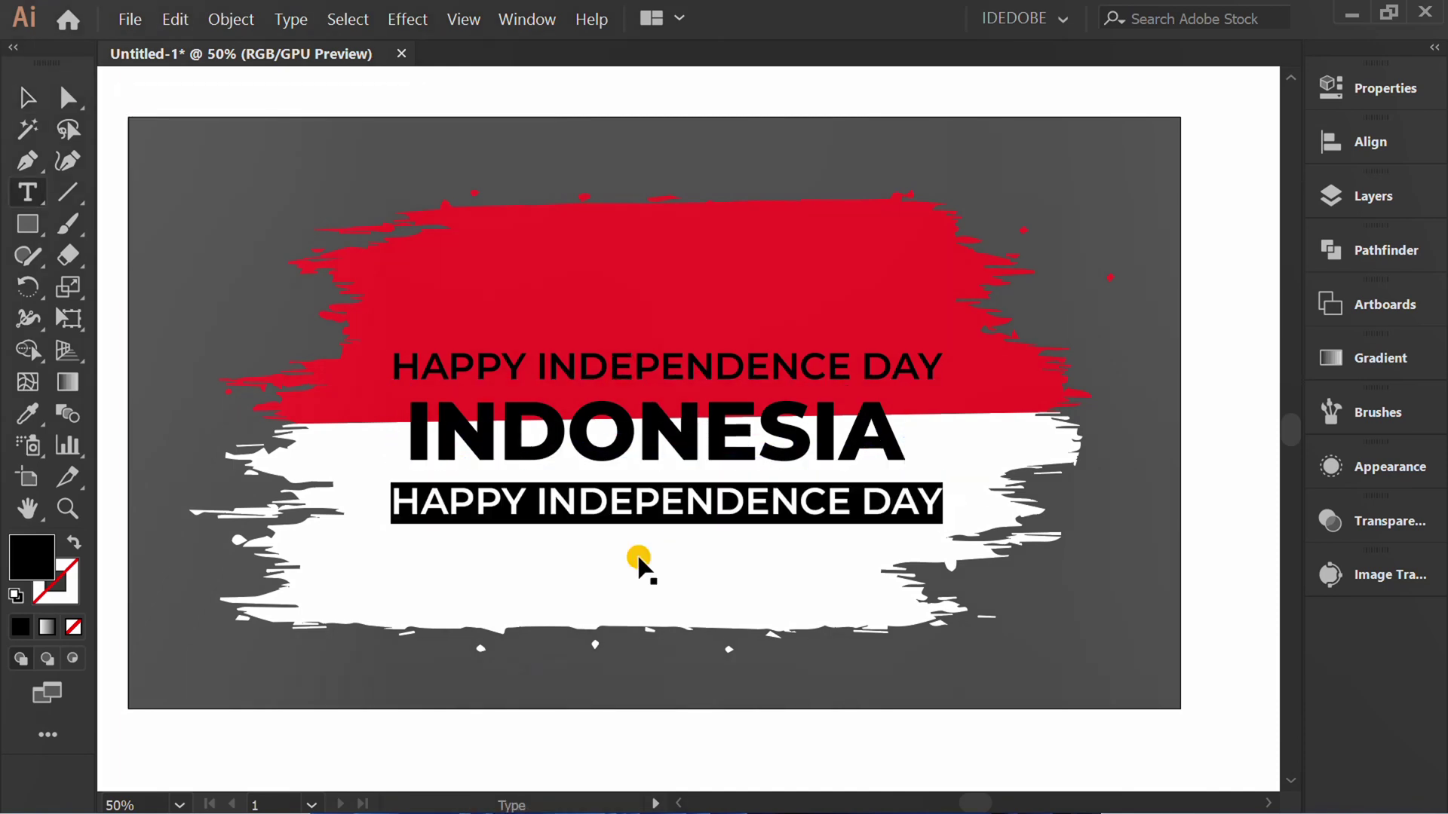
pyautogui.write('17th')
pyautogui.press('BackSpace')
pyautogui.write('th')
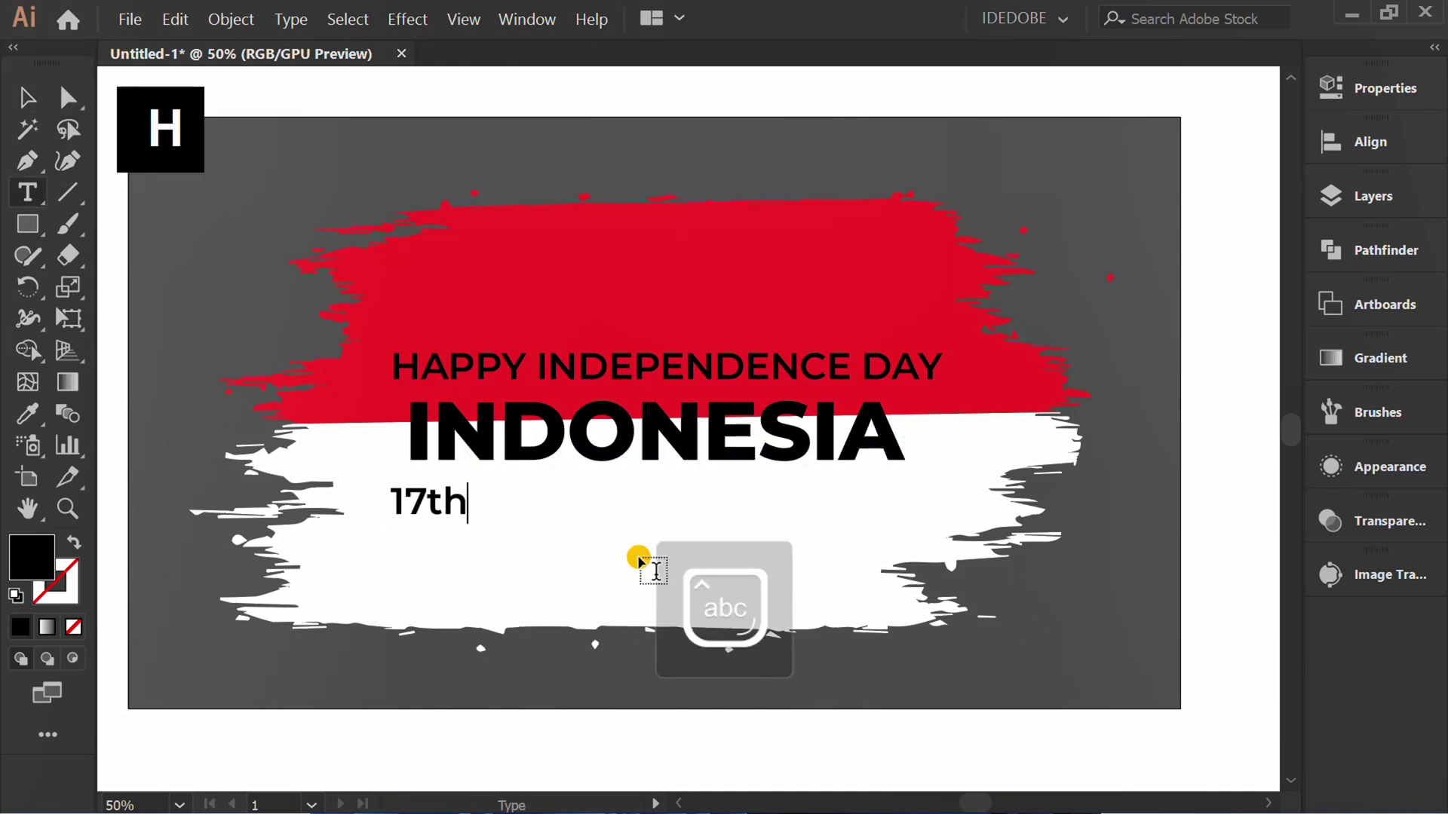
pyautogui.press('capslock')
pyautogui.write('AUGUST')
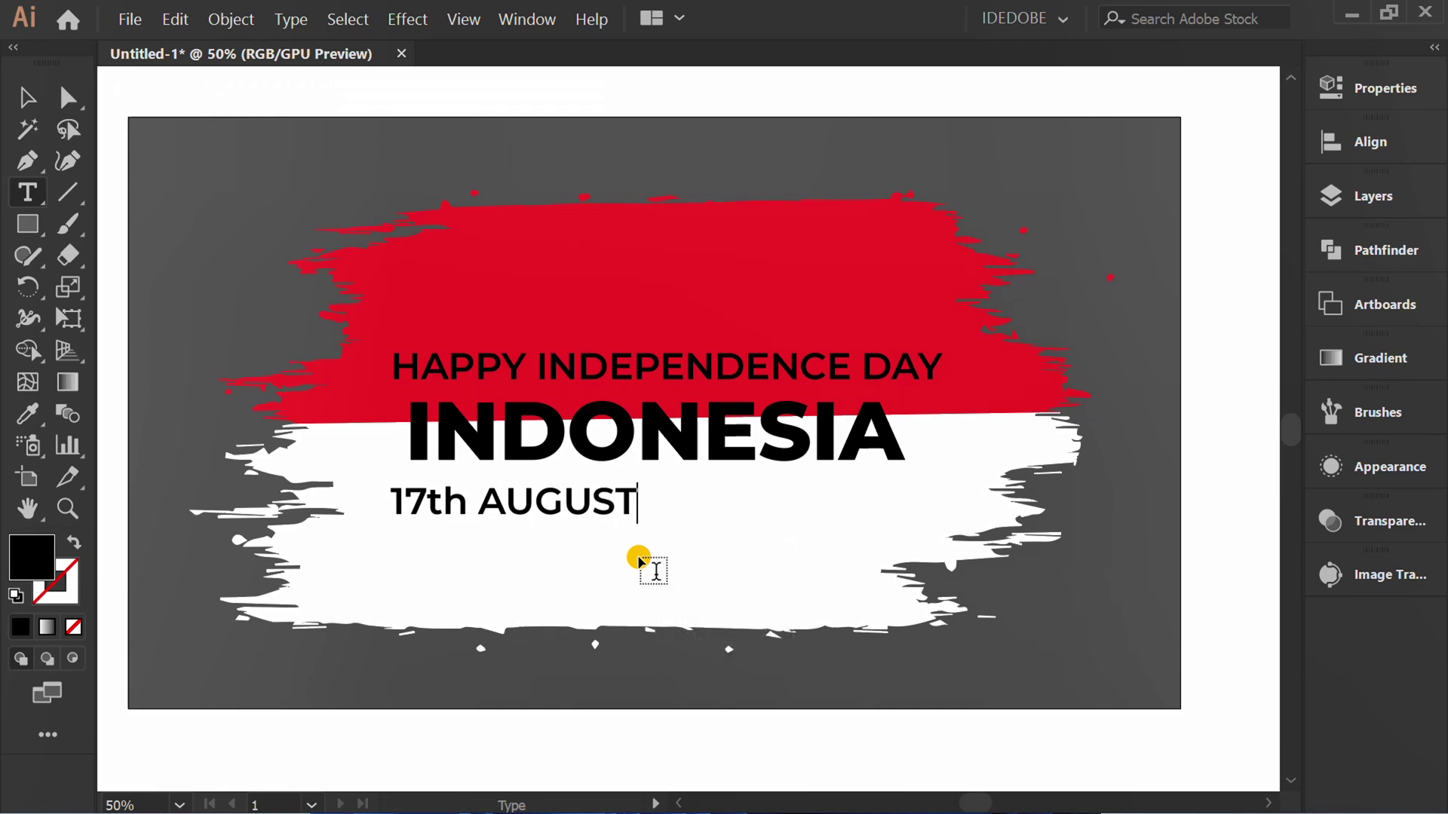
# Centre the three text lines horizontally with Horizontal Align Center.
pyautogui.click(16, 98)
pyautogui.click(630, 372)
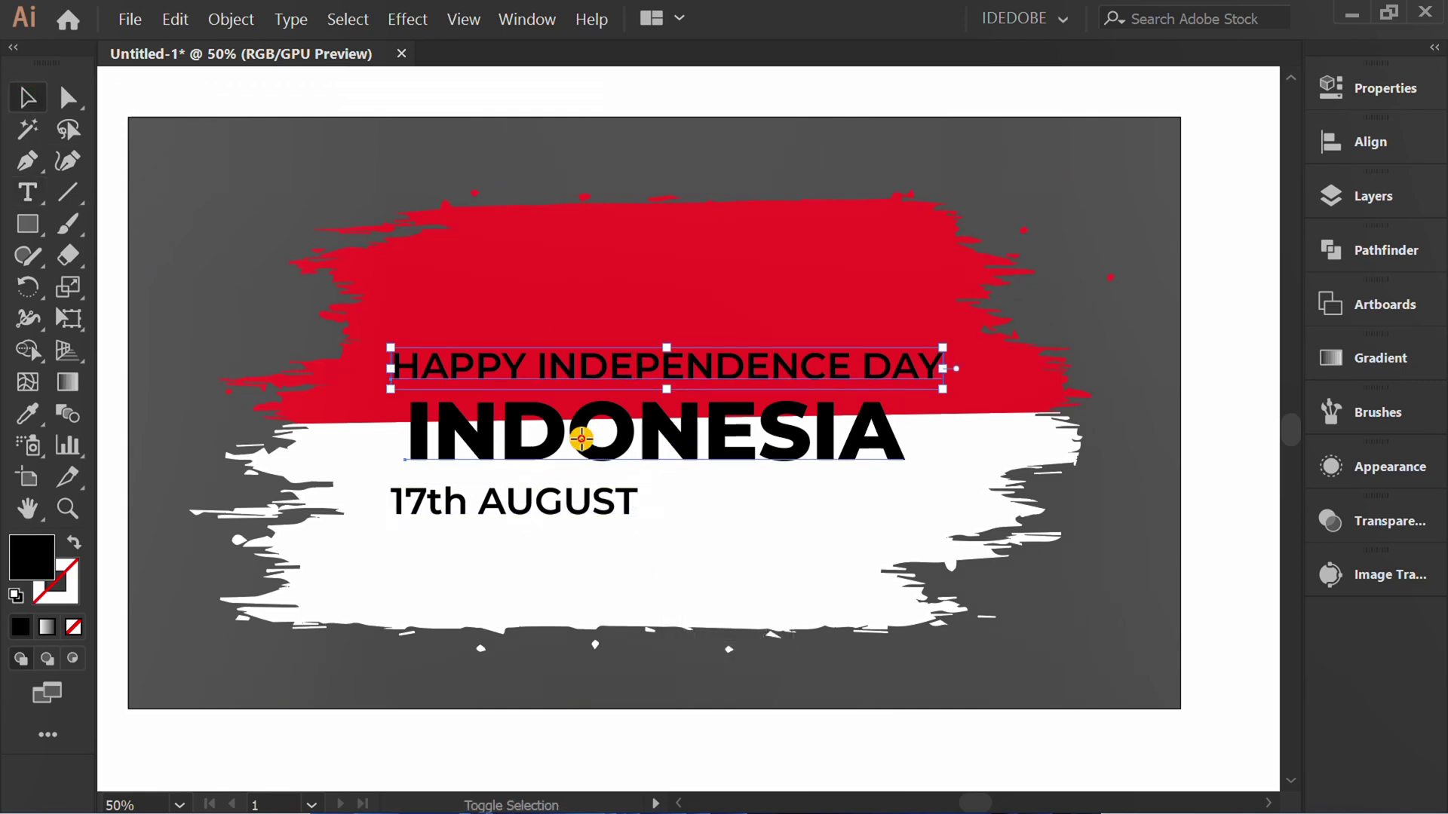
pyautogui.keyDown('shift'); pyautogui.click(579, 507); pyautogui.keyUp('shift')
pyautogui.click(1357, 143)
pyautogui.click(1068, 187)
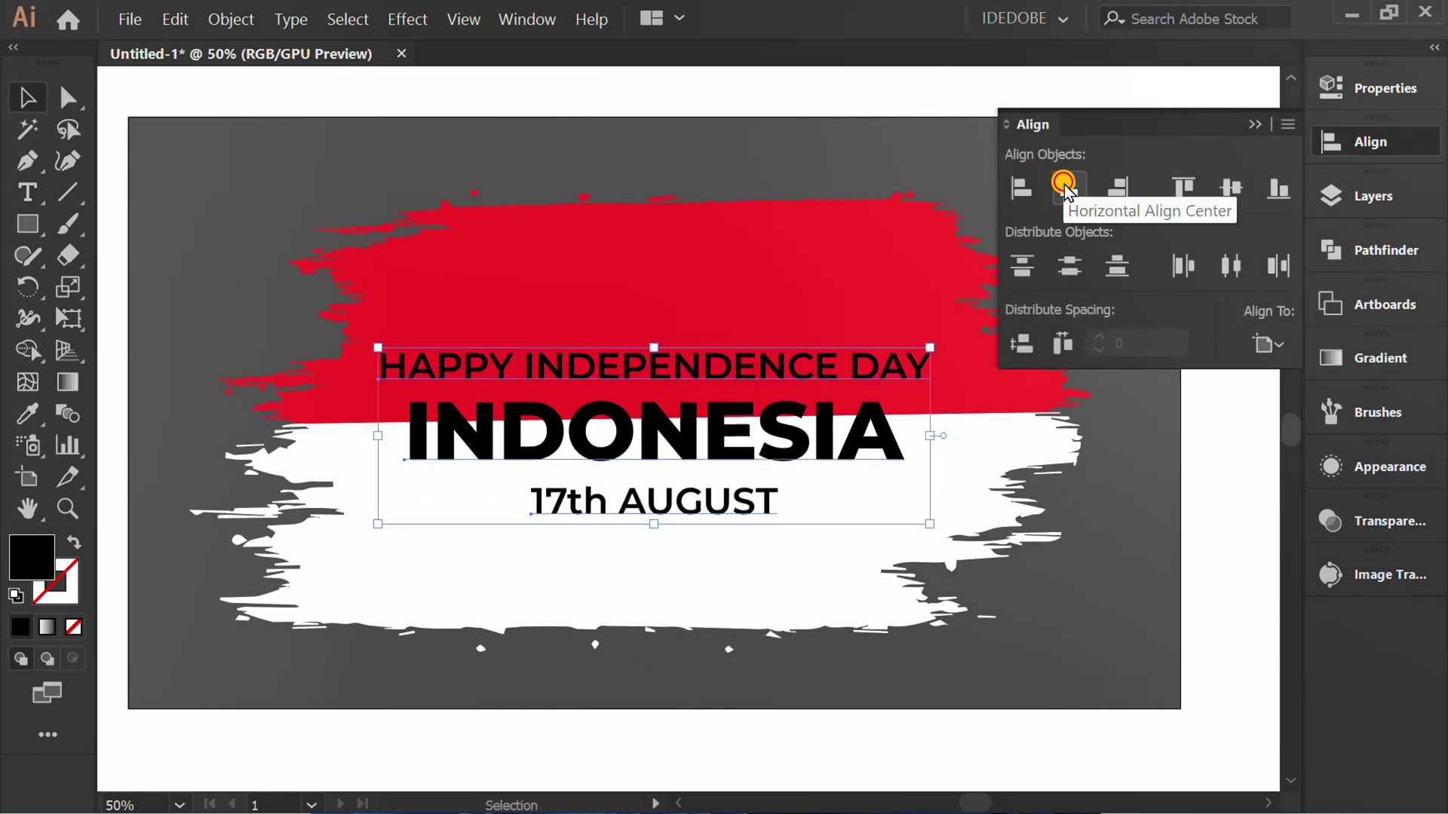
# Nudge HAPPY INDEPENDENCE DAY and 17th AUGUST with the arrow keys to even the spacing.
pyautogui.click(708, 369)
pyautogui.press('Up')
pyautogui.press('Up')
pyautogui.press('Up')
pyautogui.press('Up')
pyautogui.press('Up')
pyautogui.press('Up')
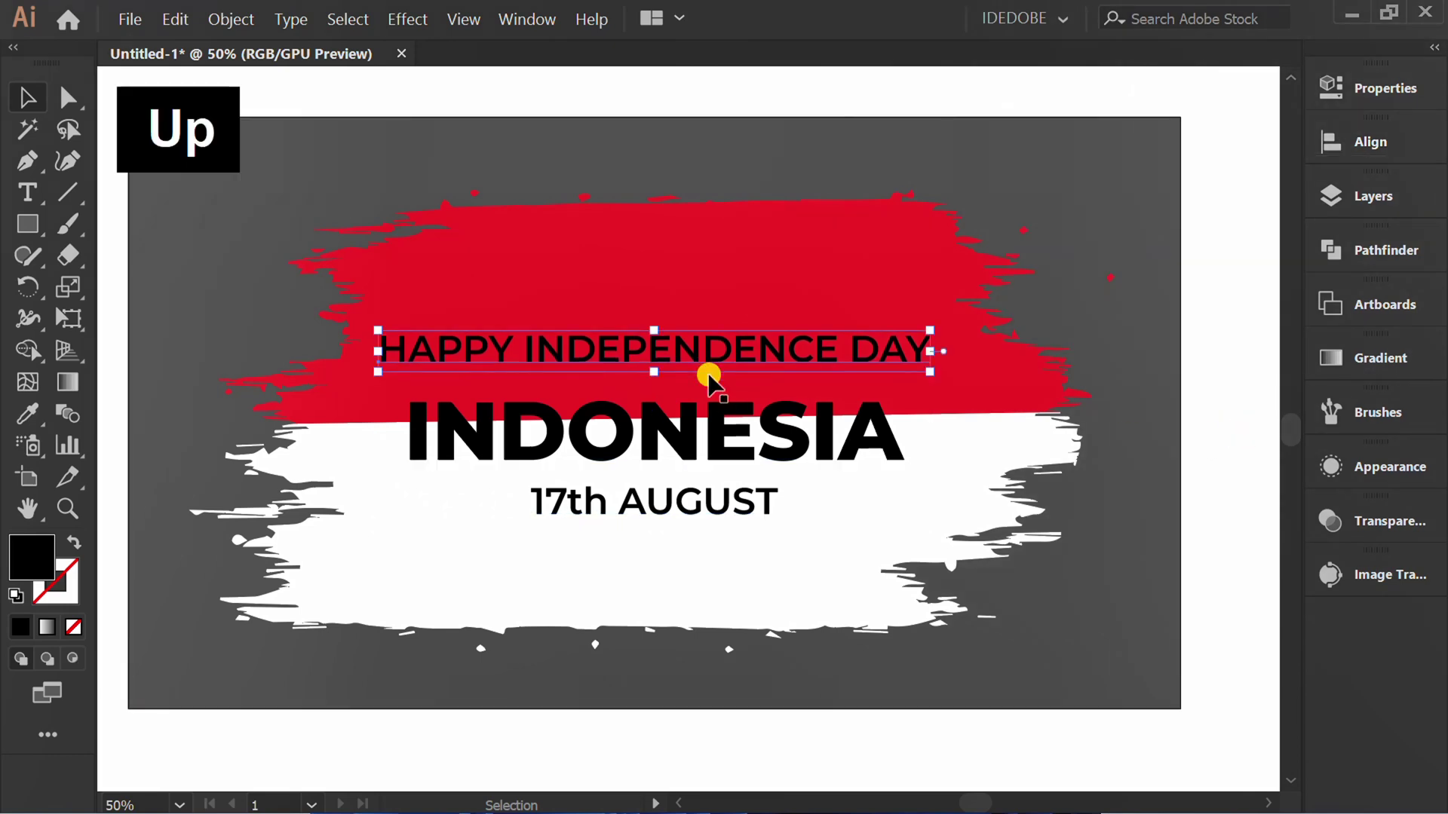
pyautogui.press('Down')
pyautogui.press('Down')
pyautogui.press('Down')
pyautogui.click(649, 515)
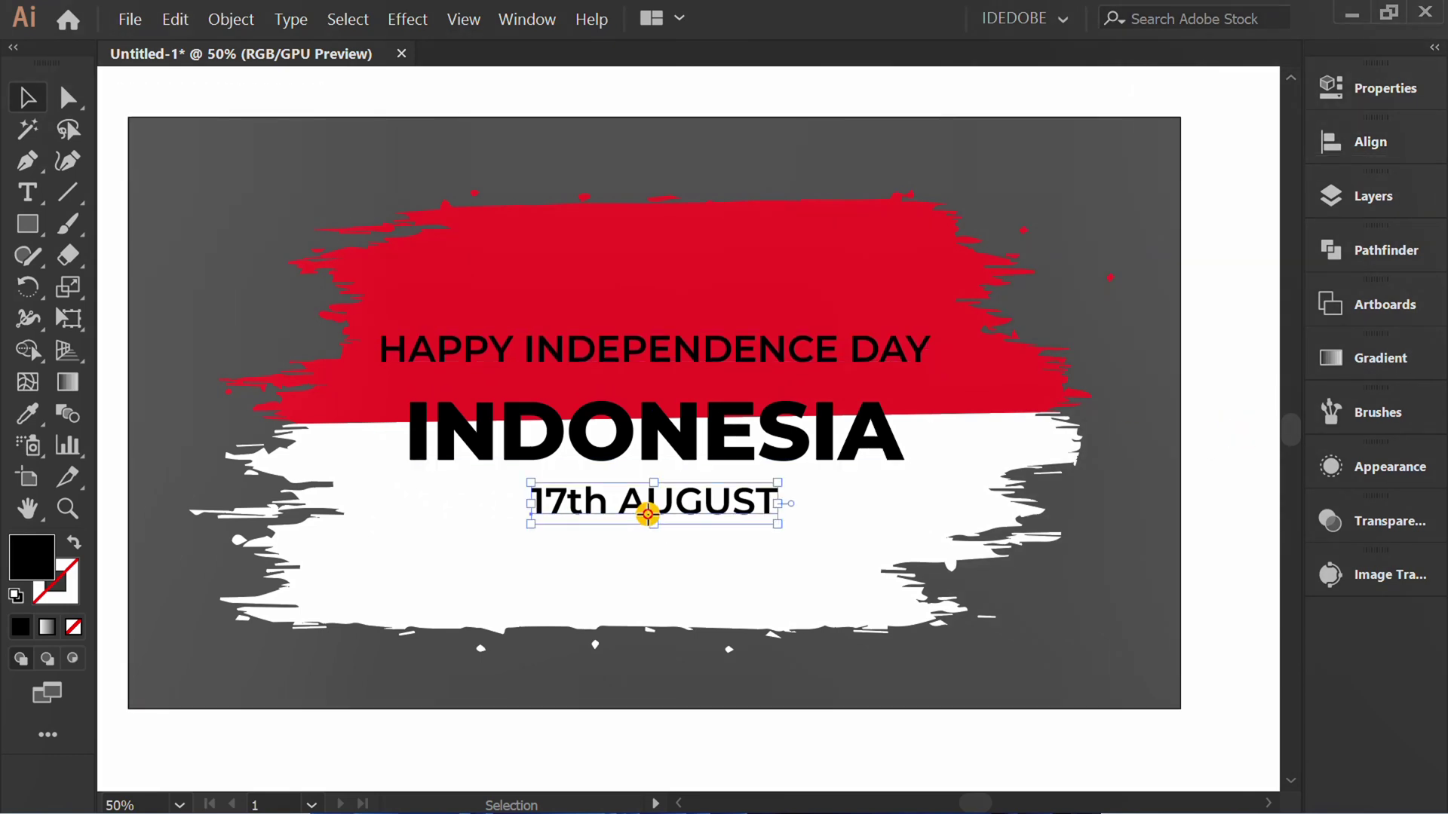
pyautogui.press('Down')
pyautogui.press('Down')
pyautogui.press('Up')
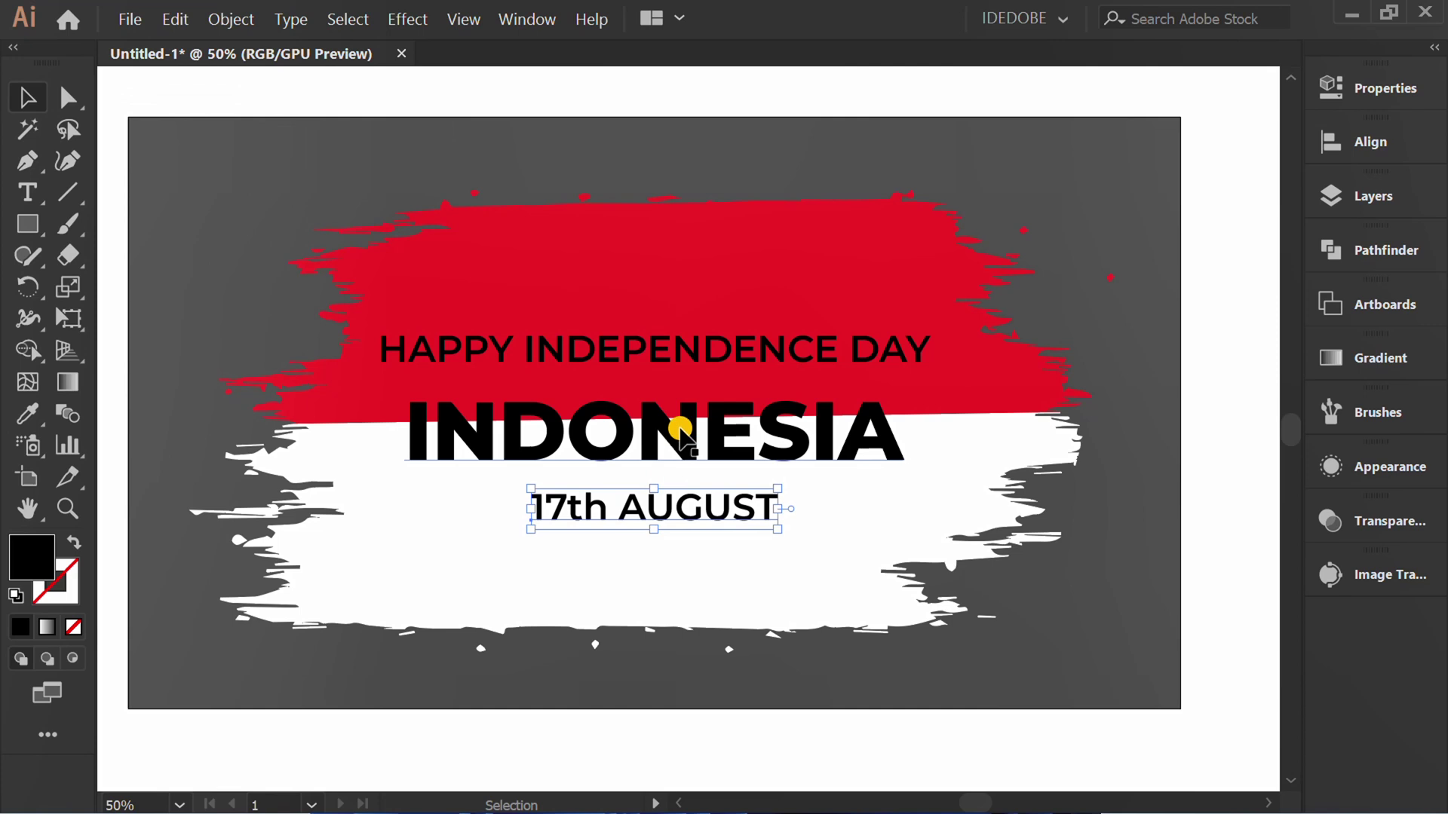
# Nudge HAPPY INDEPENDENCE DAY slightly lower and fill it white.
pyautogui.click(671, 351)
pyautogui.press('Down')
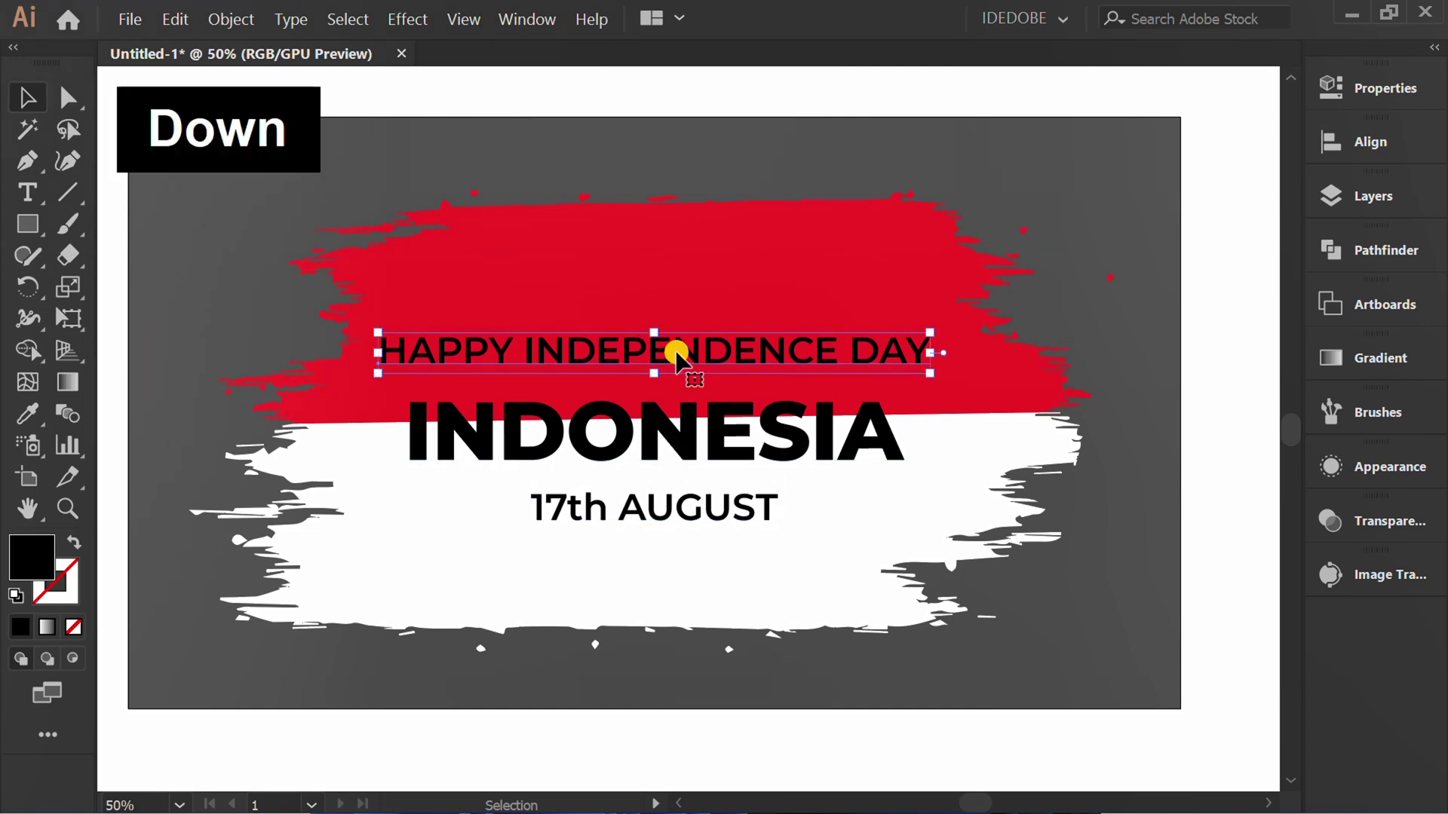
pyautogui.click(1338, 102)
pyautogui.click(992, 309)
pyautogui.click(745, 446)
pyautogui.click(592, 517)
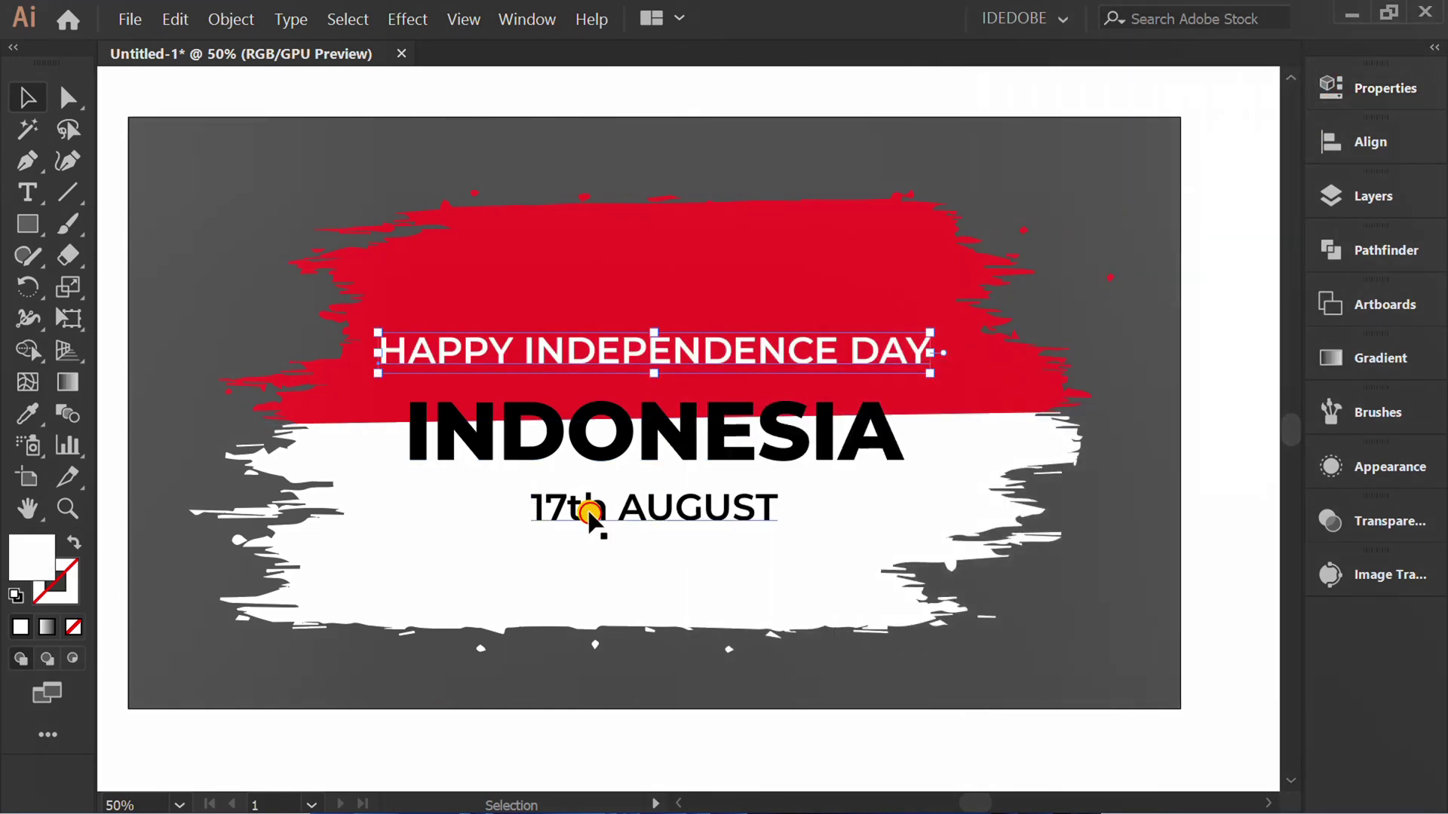
# Fill the 17th AUGUST line red.
pyautogui.click(1327, 94)
pyautogui.click(997, 348)
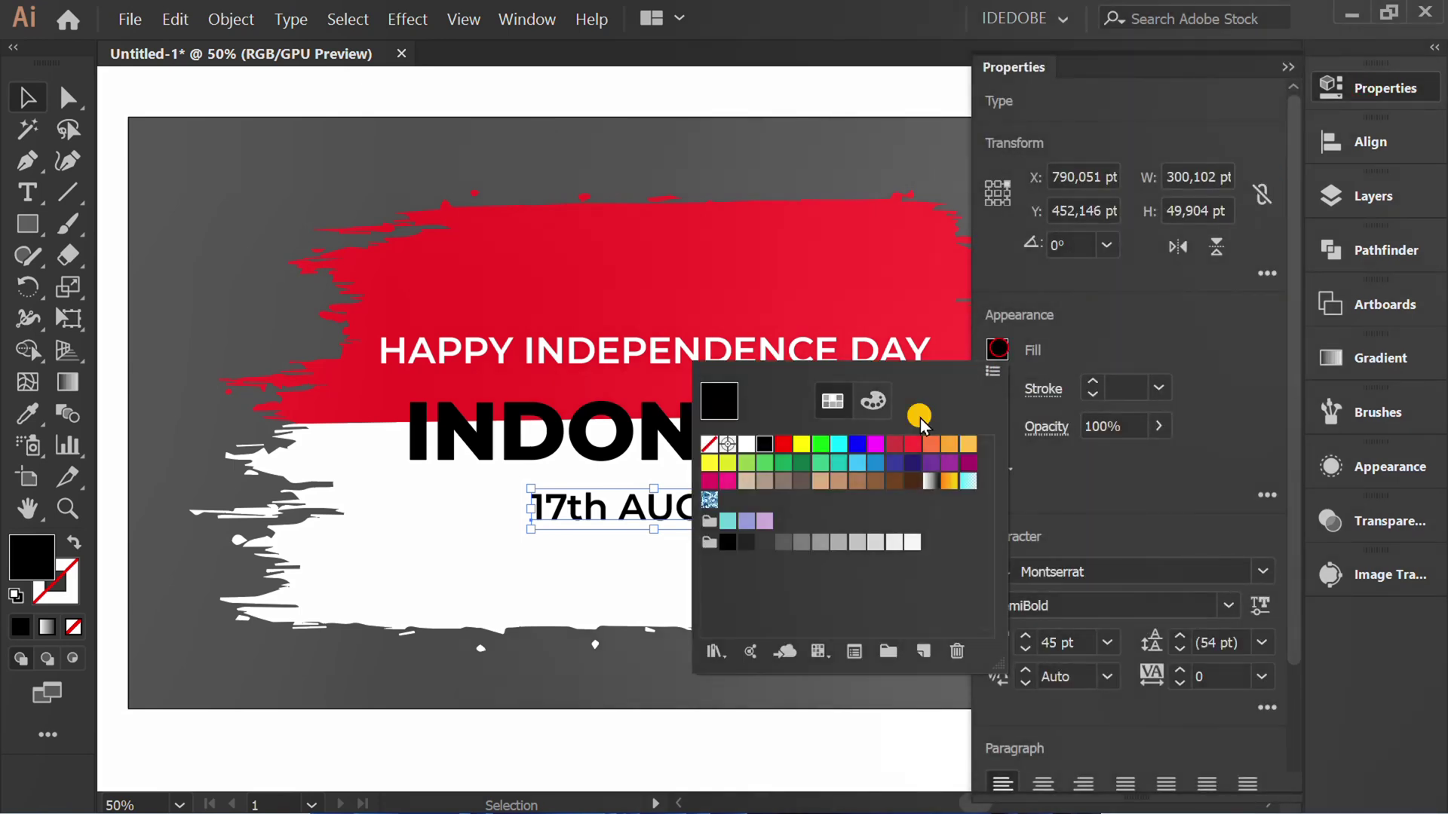
pyautogui.click(907, 444)
pyautogui.click(614, 750)
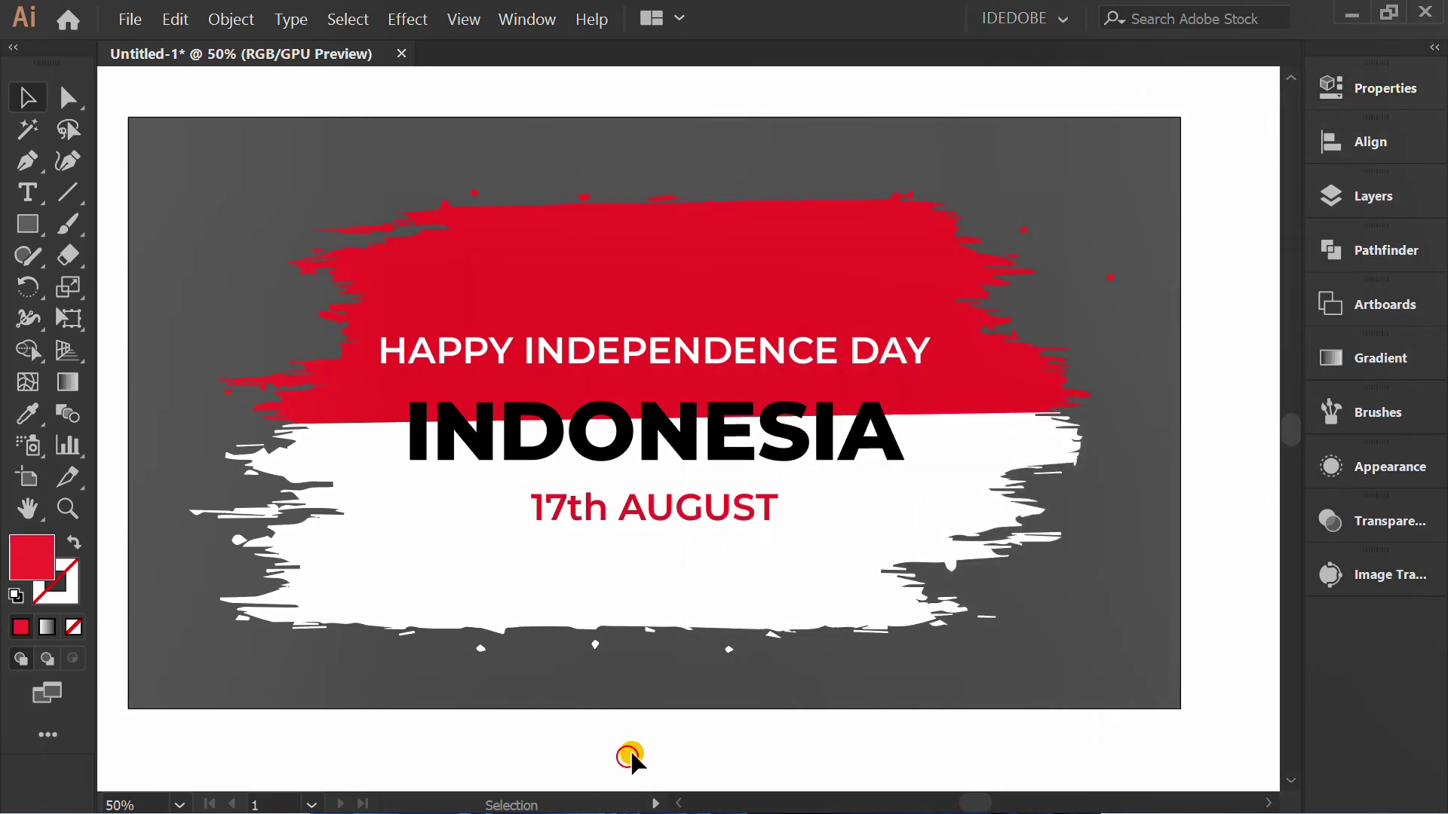
pyautogui.scroll(-1, 769, 662)
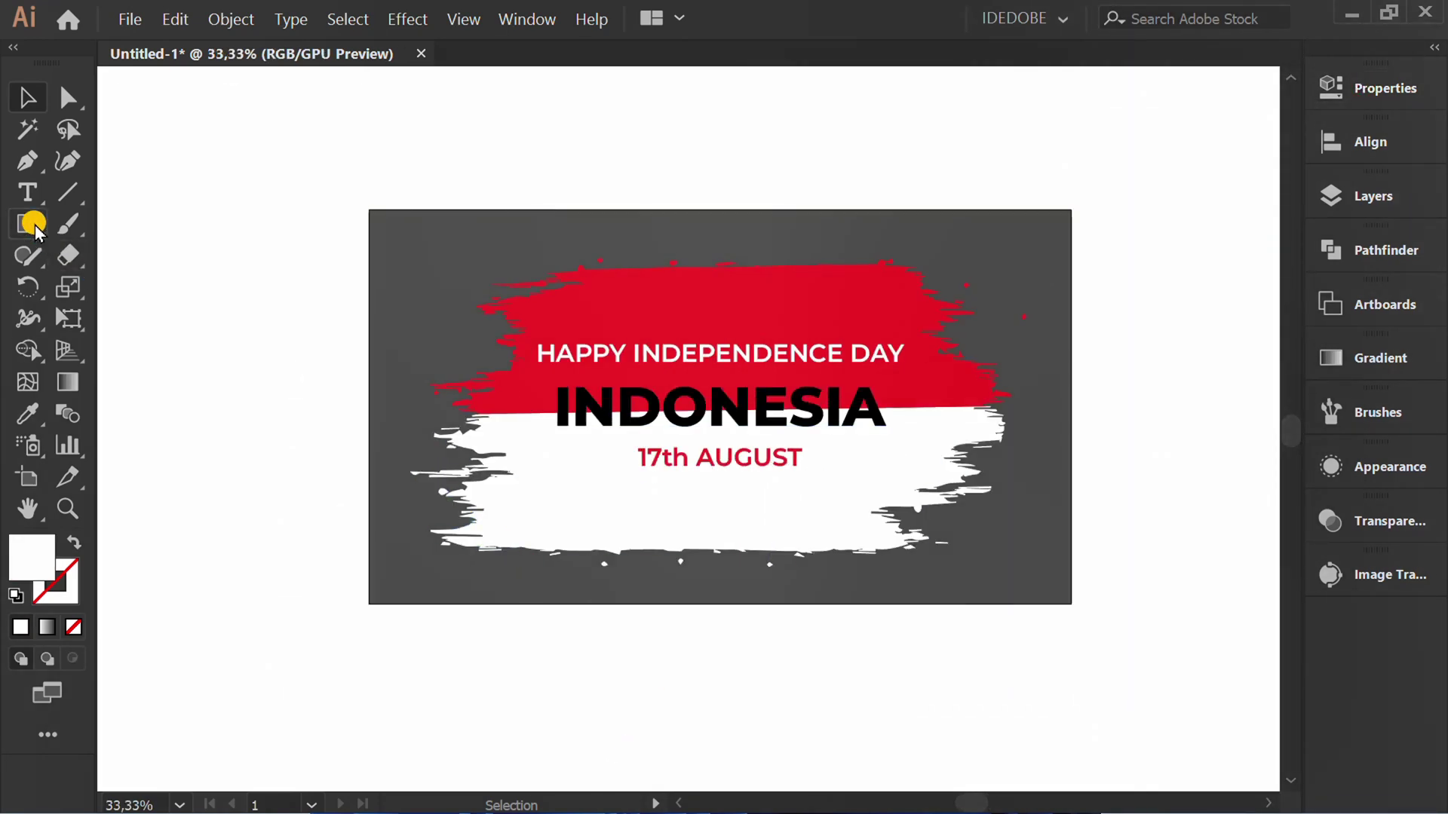
# Draw a rectangle over the whole artboard and fill it with a radial gradient.
pyautogui.moveTo(34, 226); pyautogui.dragTo(137, 220)
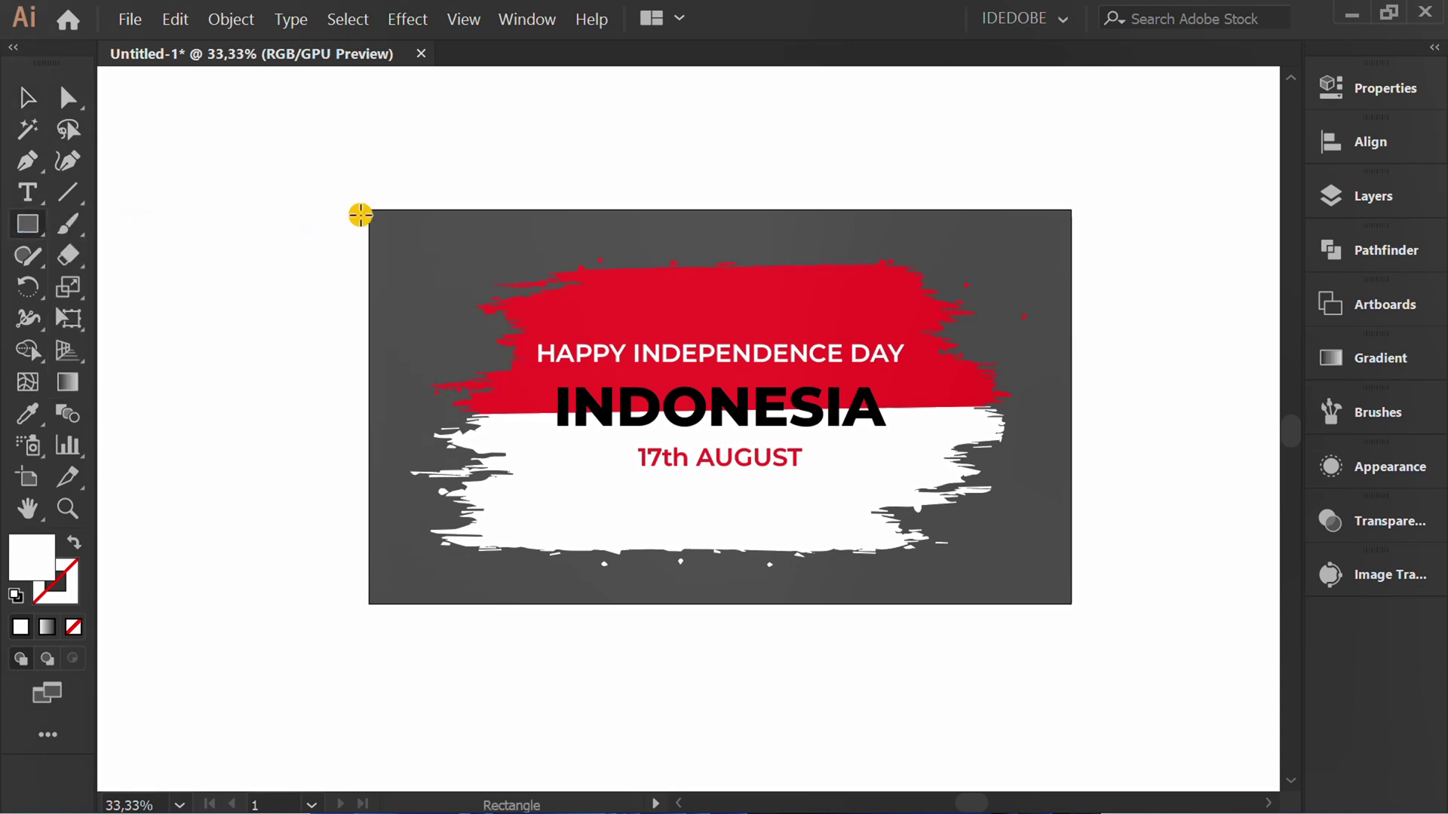
pyautogui.moveTo(368, 210); pyautogui.dragTo(1069, 603)
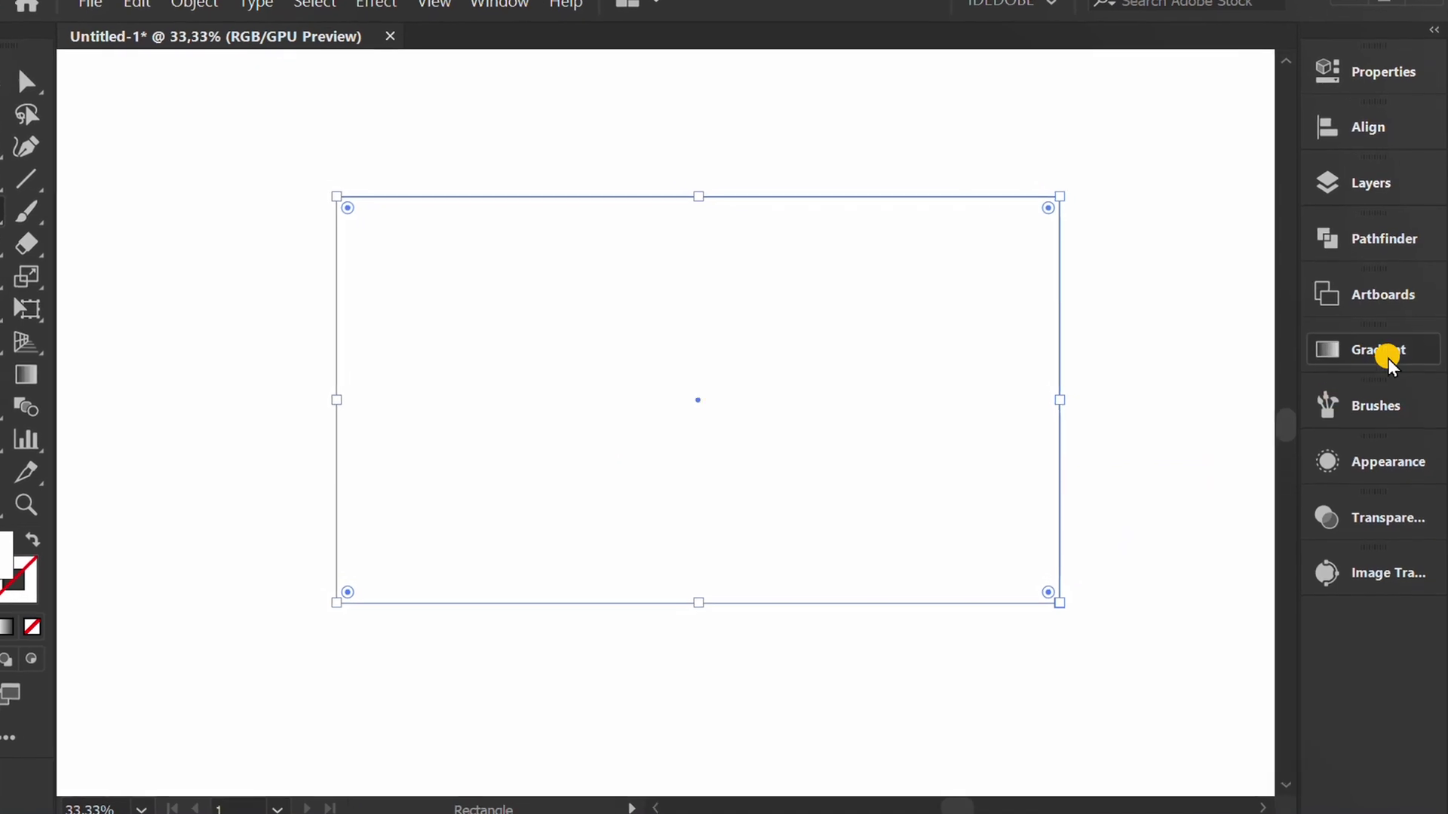
pyautogui.click(1380, 357)
pyautogui.click(977, 355)
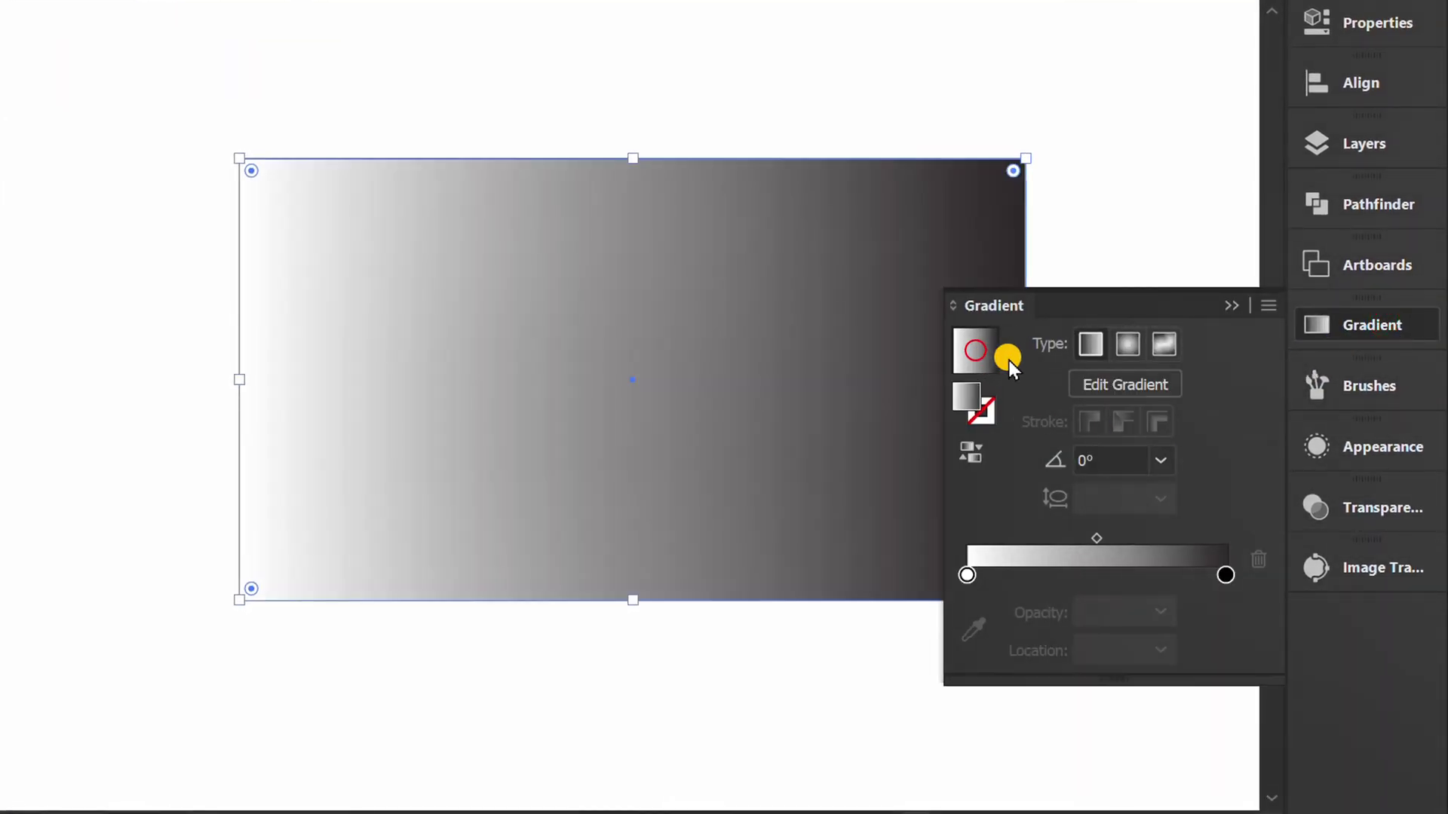
pyautogui.click(1130, 347)
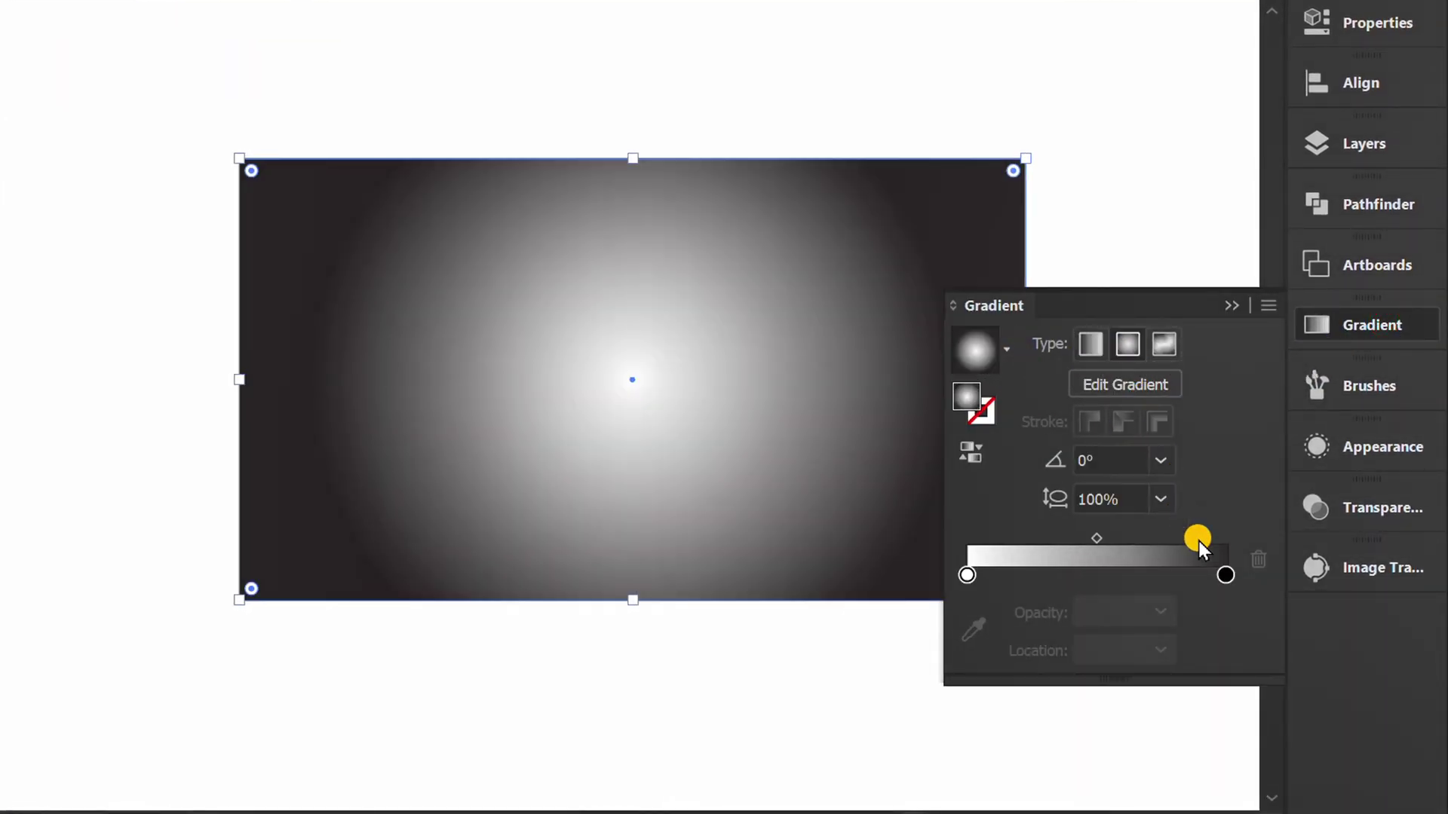
# Make both gradient stops black, with the centre stop at 0% opacity.
pyautogui.doubleClick(1225, 575)
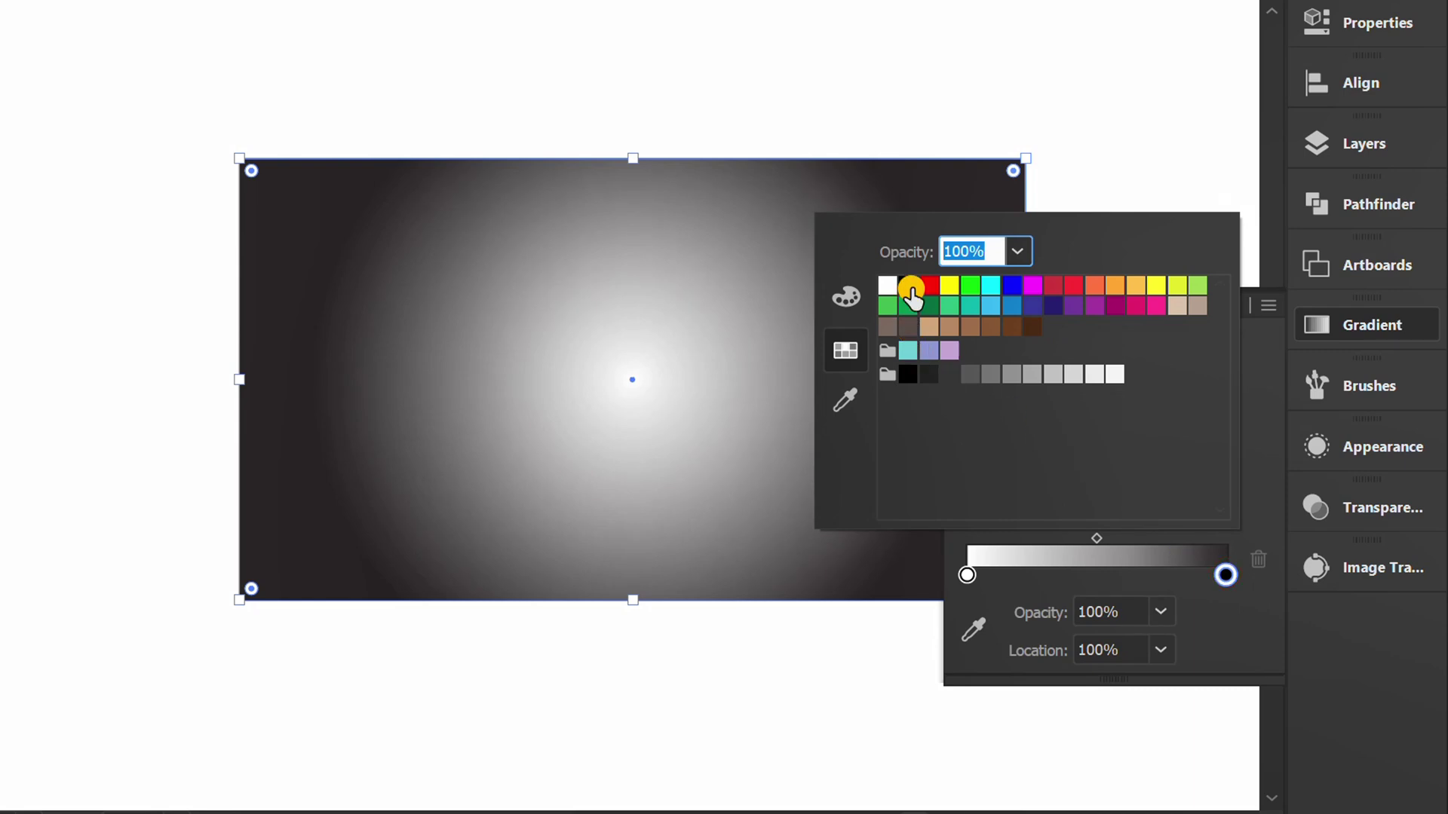
pyautogui.click(910, 291)
pyautogui.click(1226, 624)
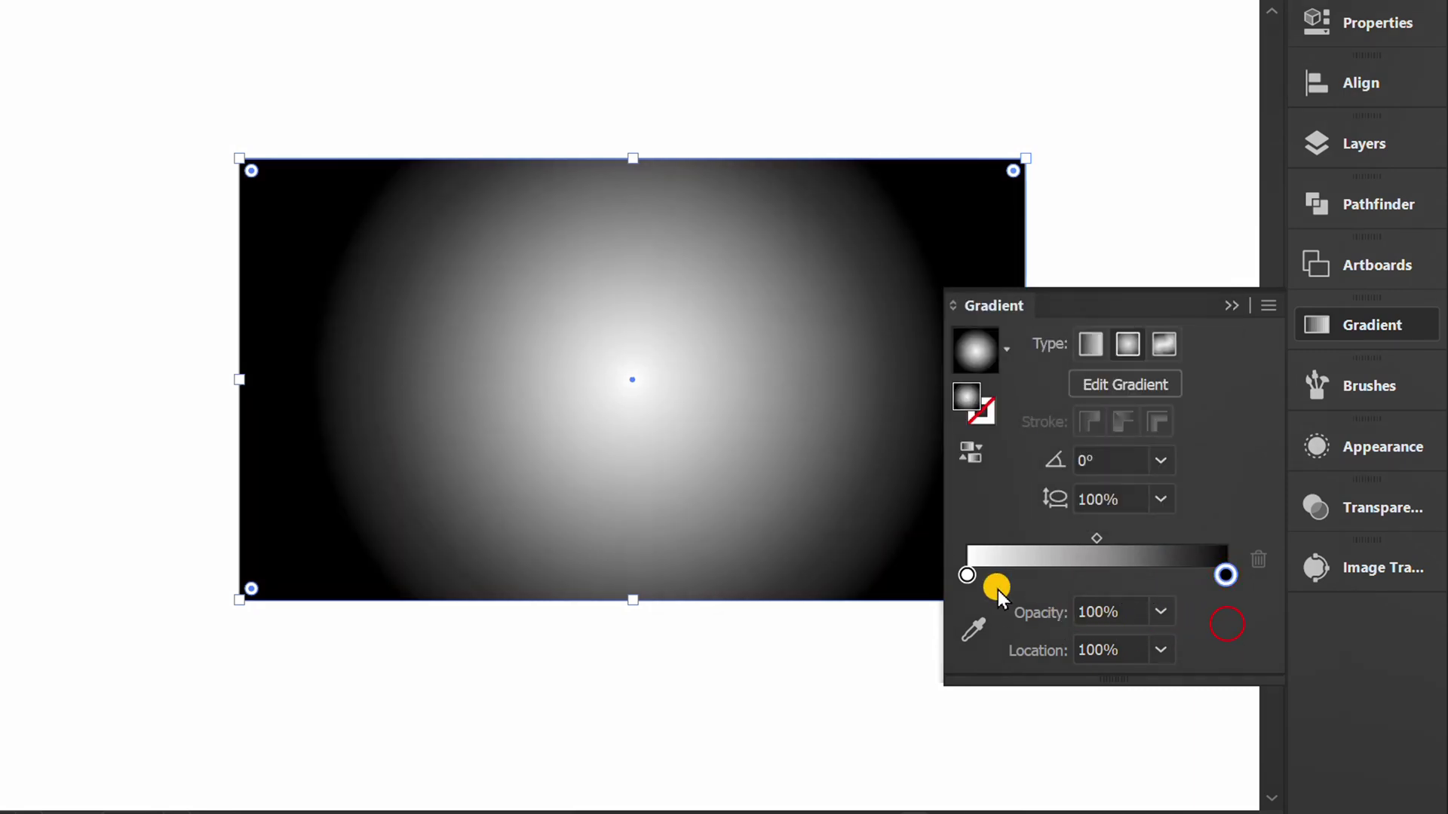
pyautogui.doubleClick(969, 576)
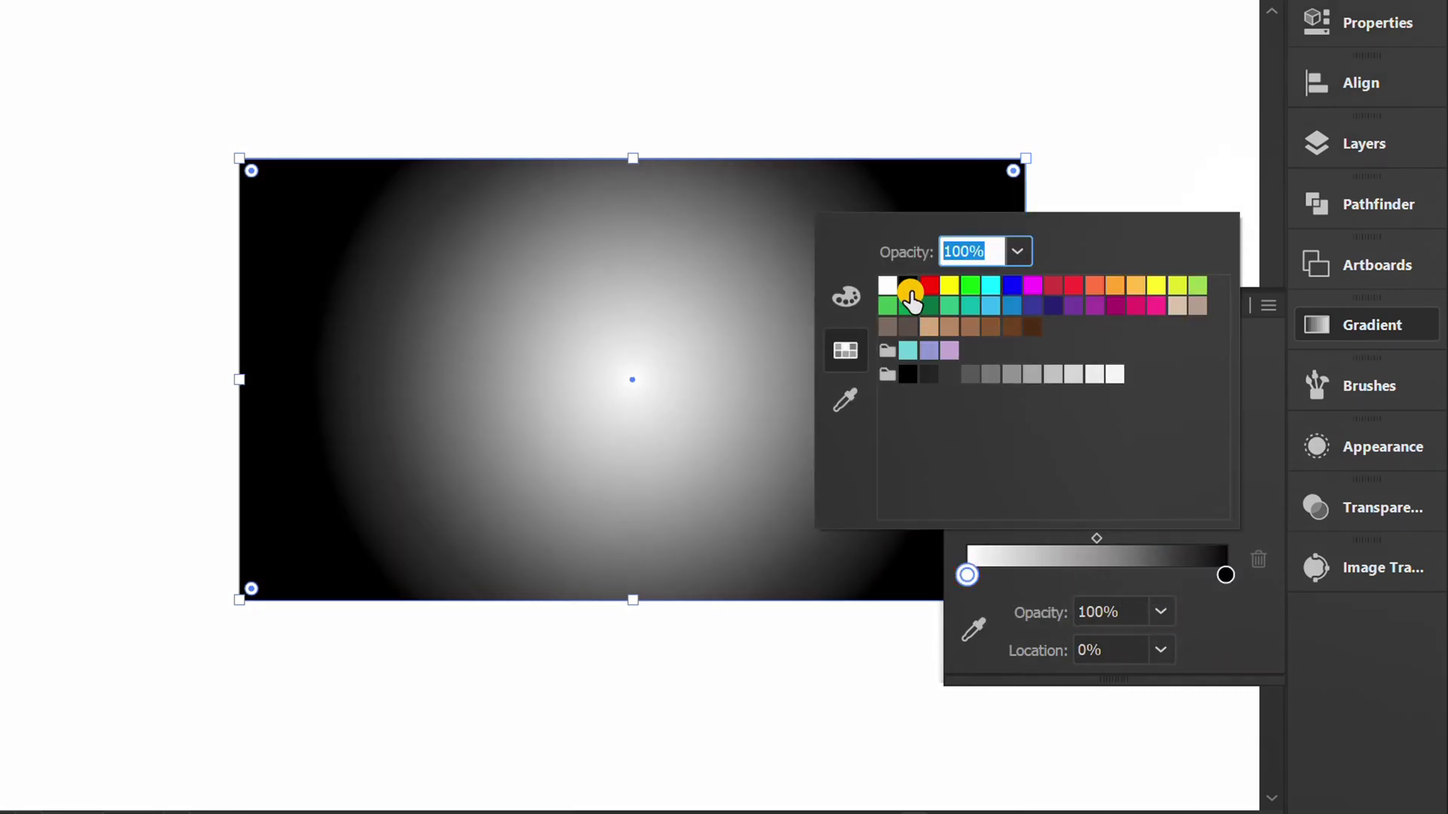
pyautogui.click(909, 290)
pyautogui.click(1017, 251)
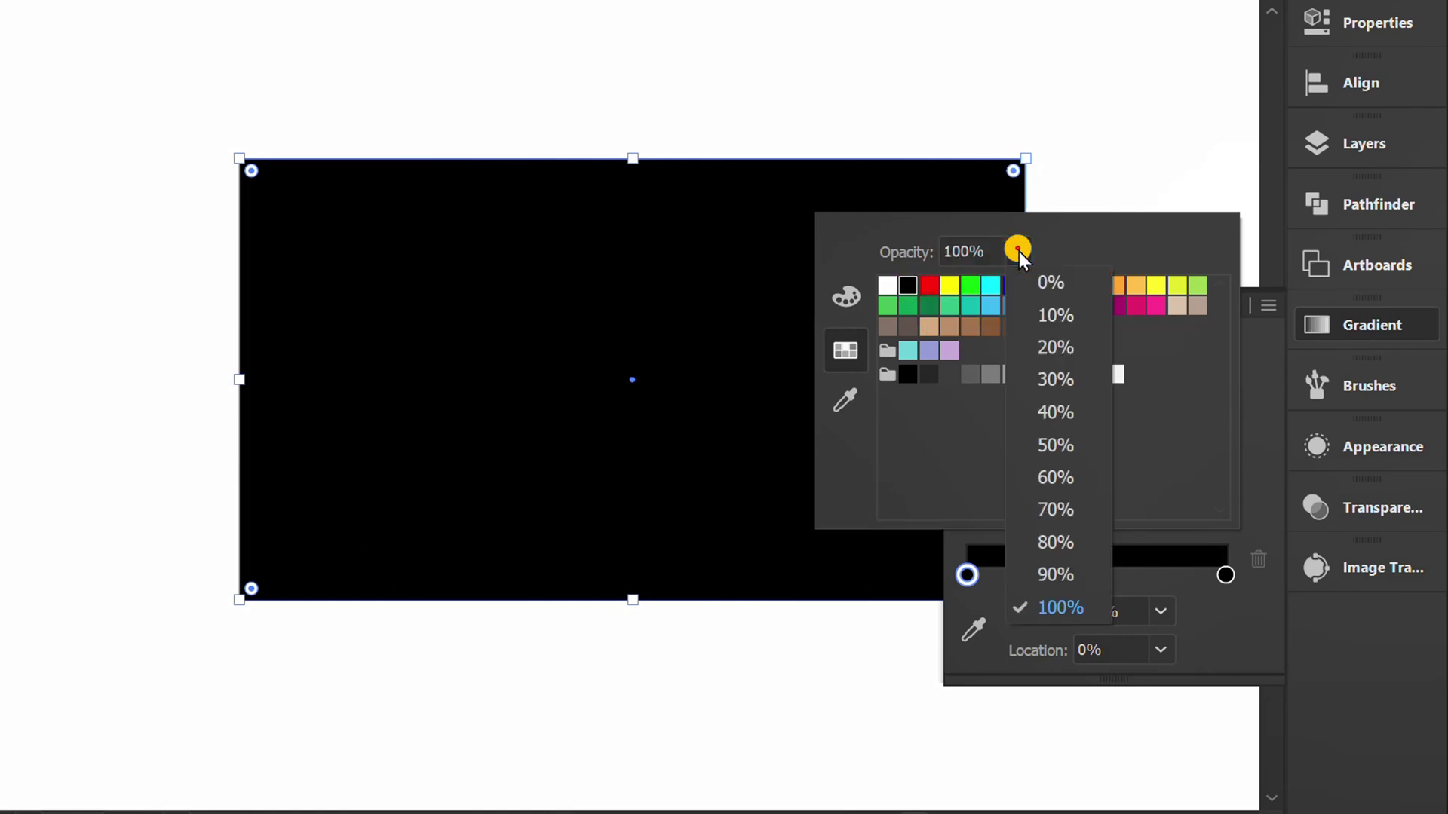
pyautogui.click(1058, 285)
pyautogui.click(1229, 638)
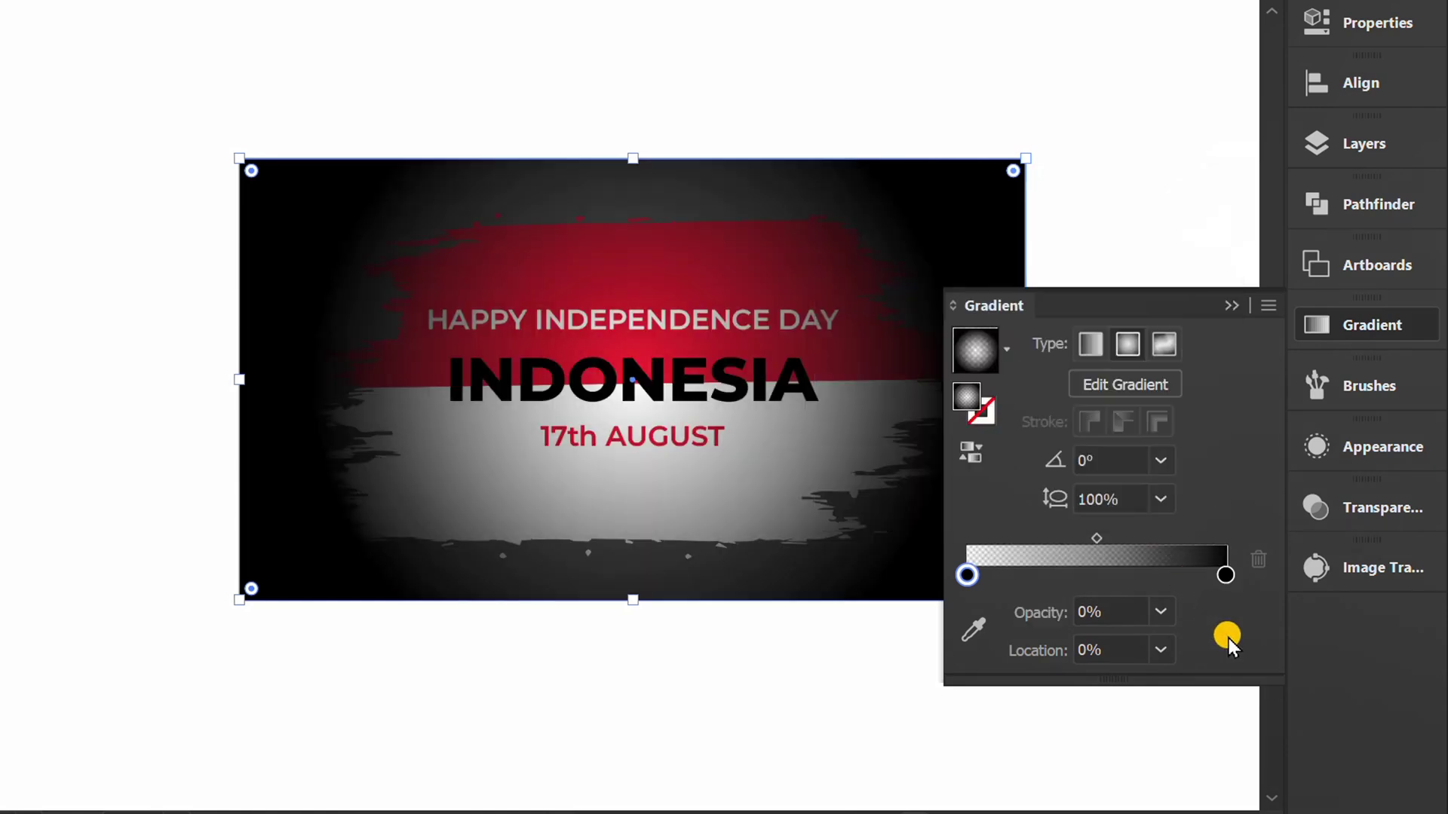
# Set the outer black gradient stop to 50% opacity.
pyautogui.doubleClick(1221, 578)
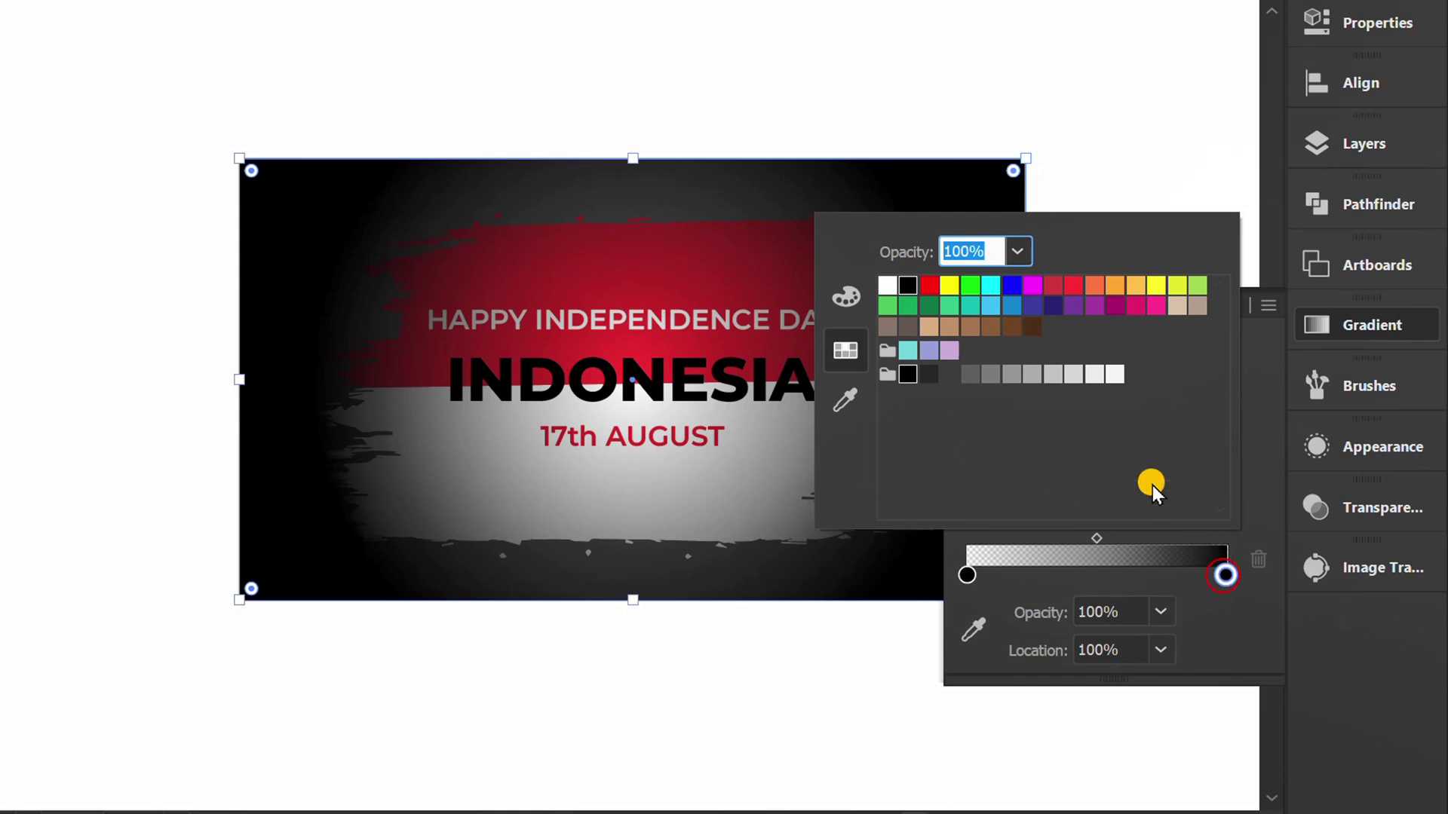
pyautogui.click(1023, 248)
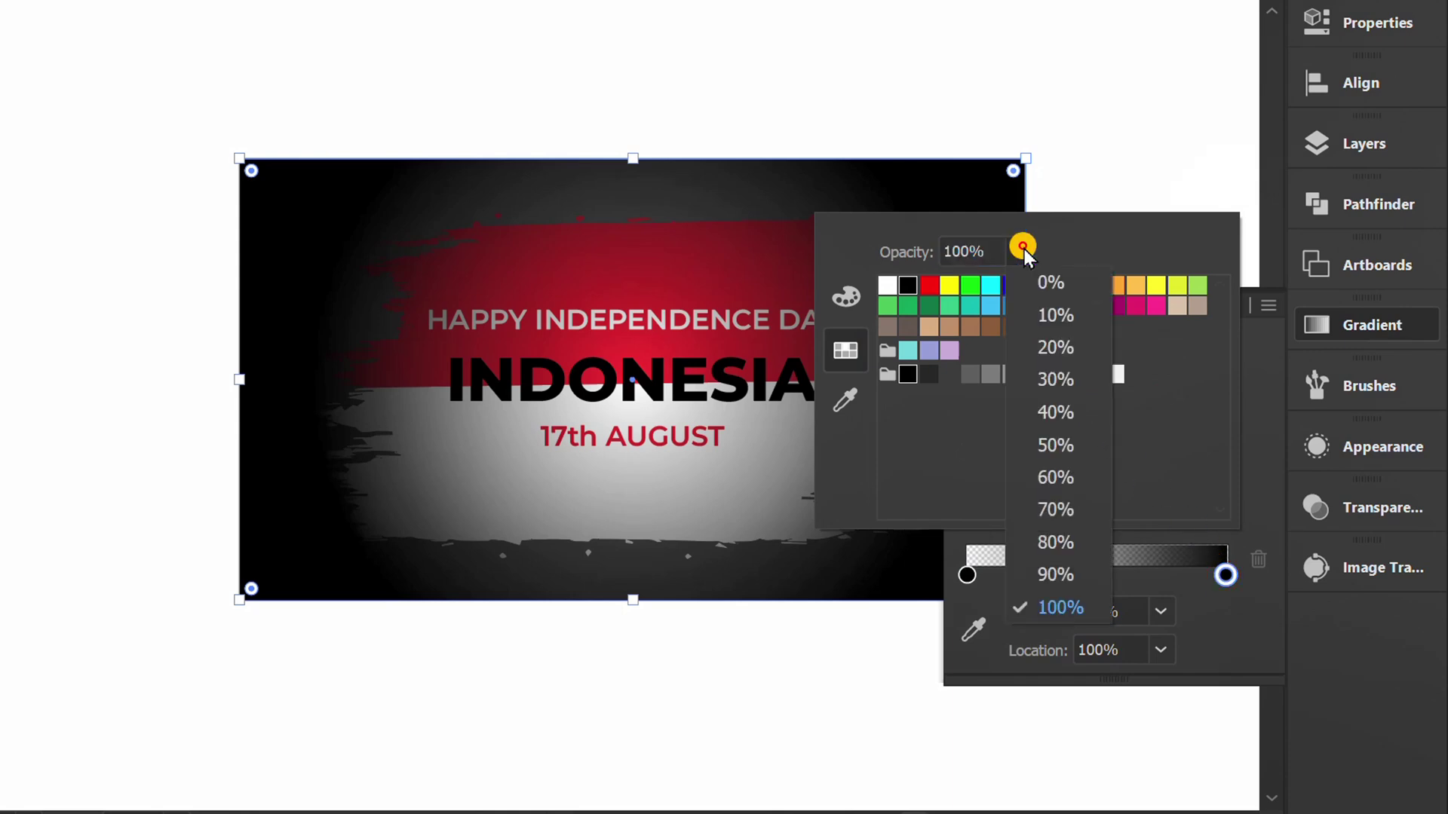
pyautogui.click(1078, 442)
pyautogui.click(1236, 631)
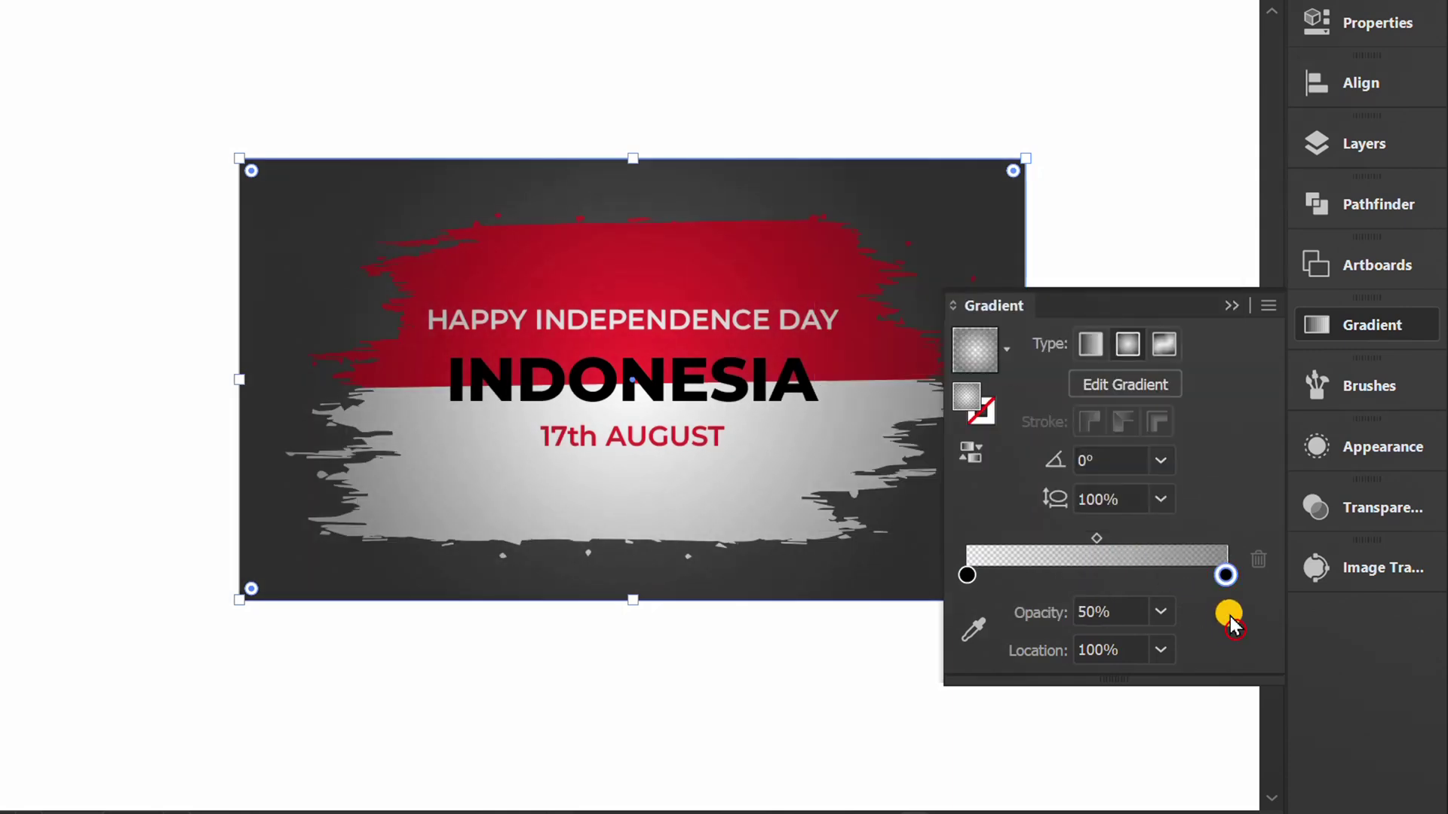
pyautogui.click(1226, 305)
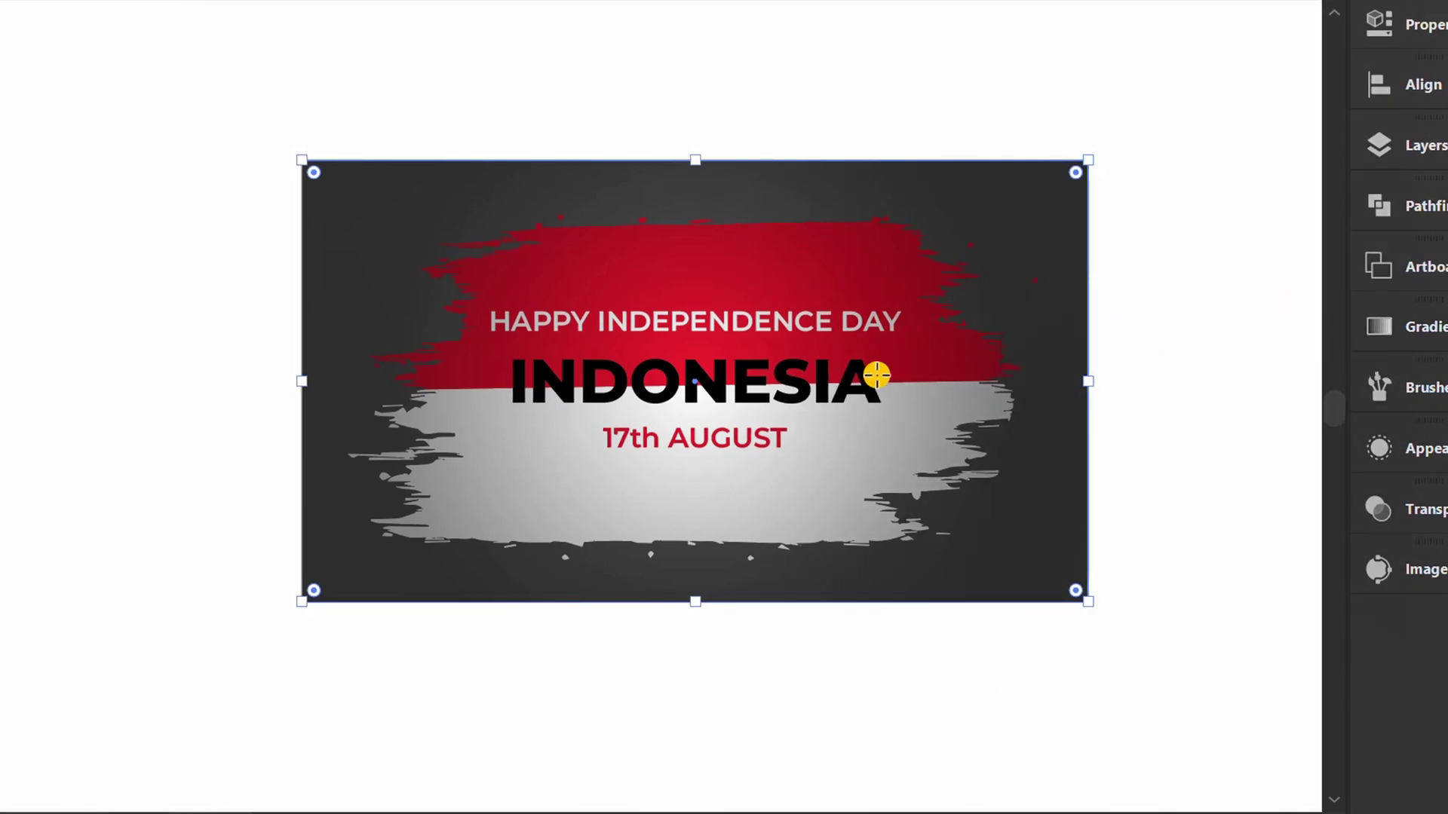